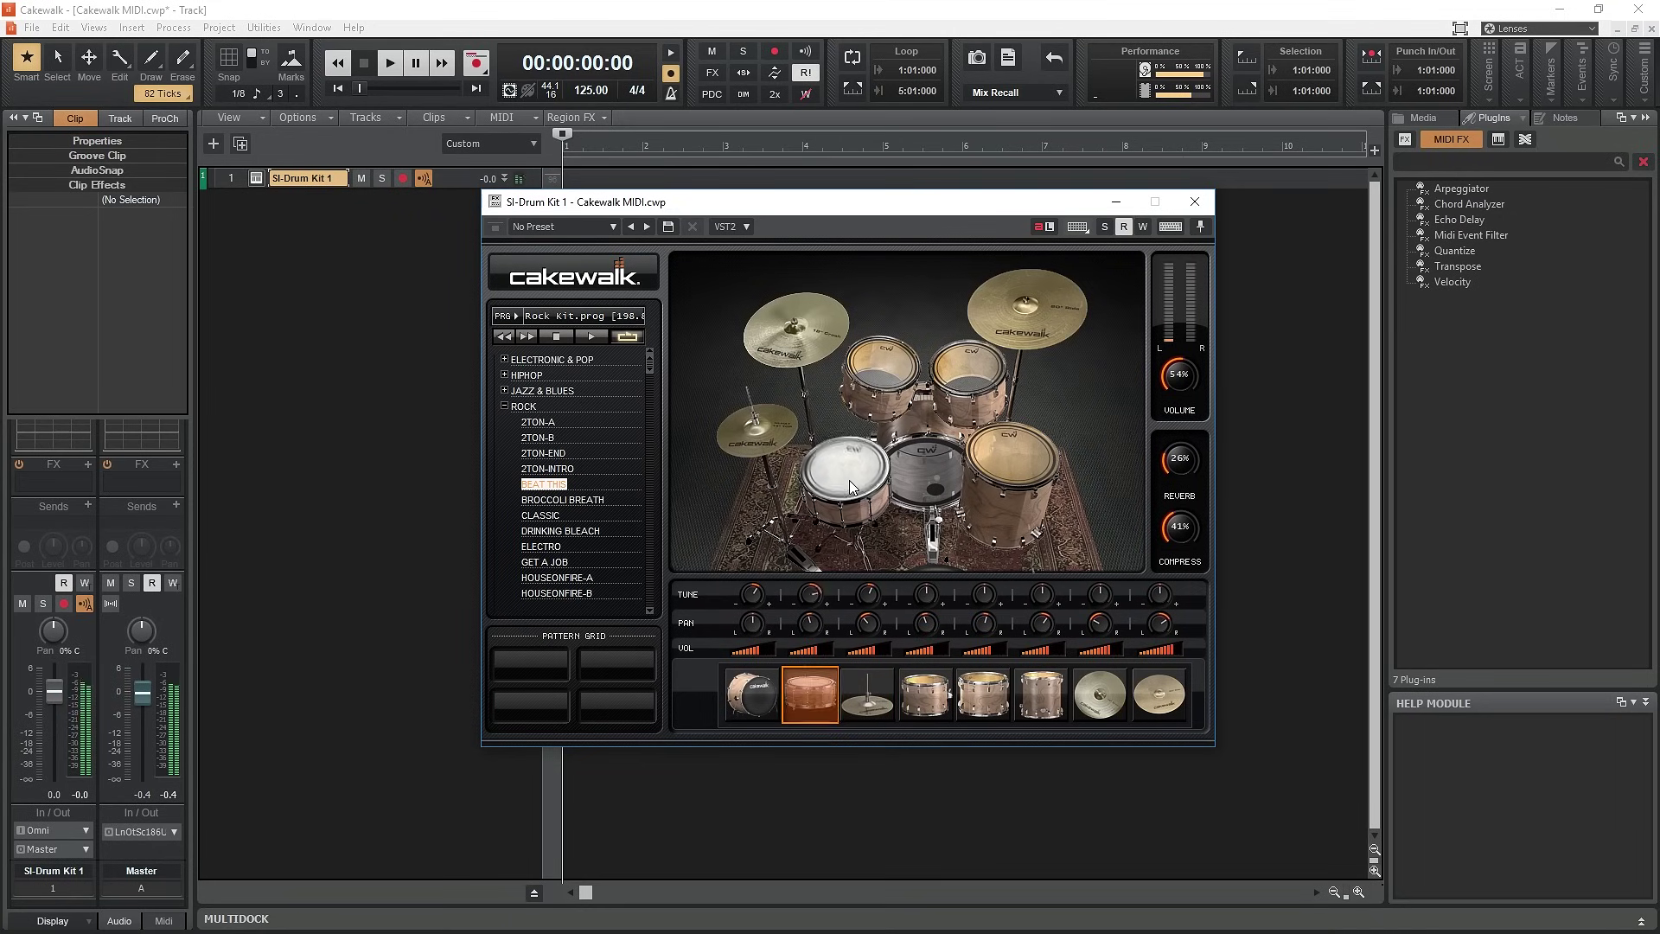
Step: Audition the tom and crash pads, then record the CLASSIC drum pattern onto the drum track
left_click(927, 694)
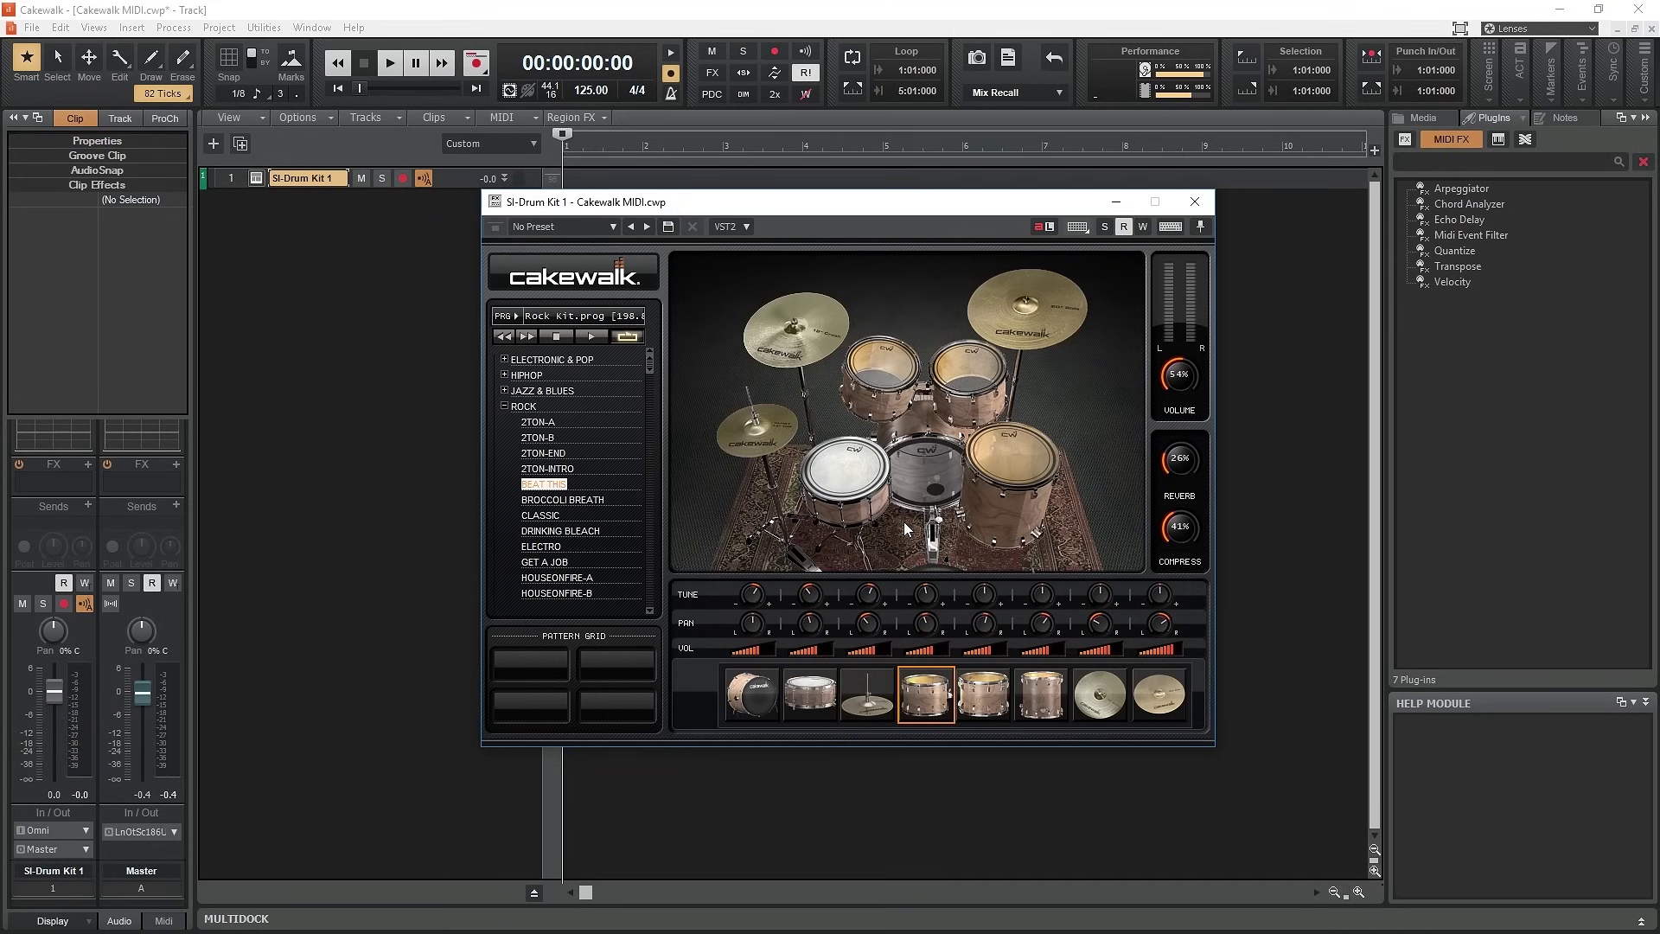
left_click(1099, 695)
left_click(577, 344)
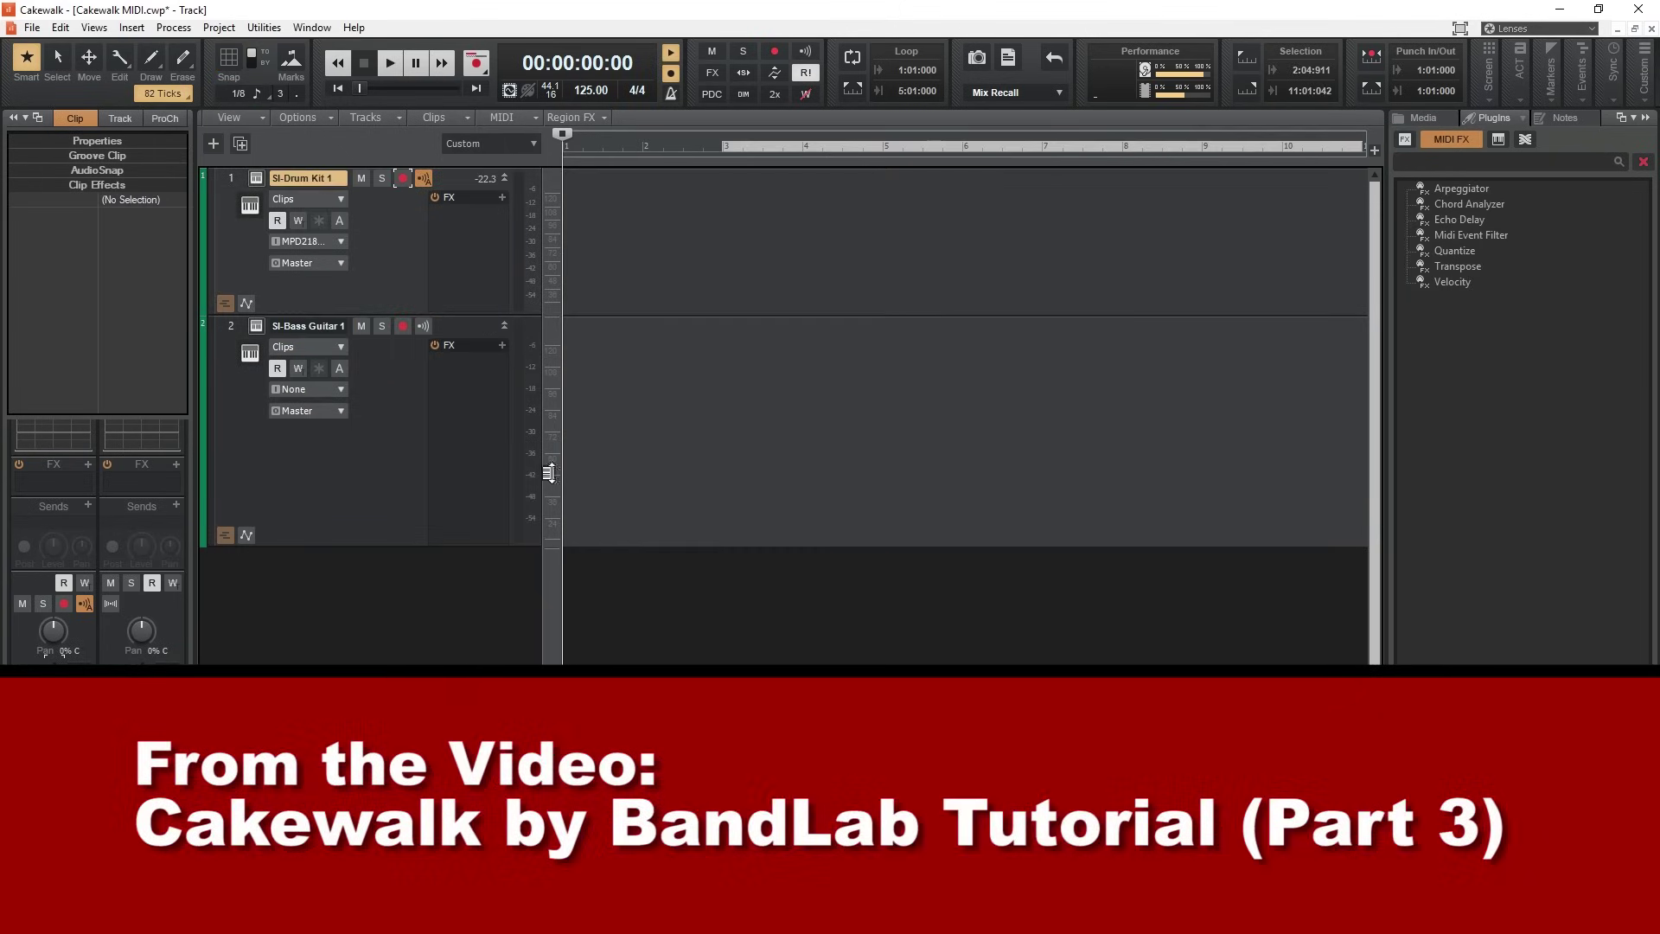
key("r")
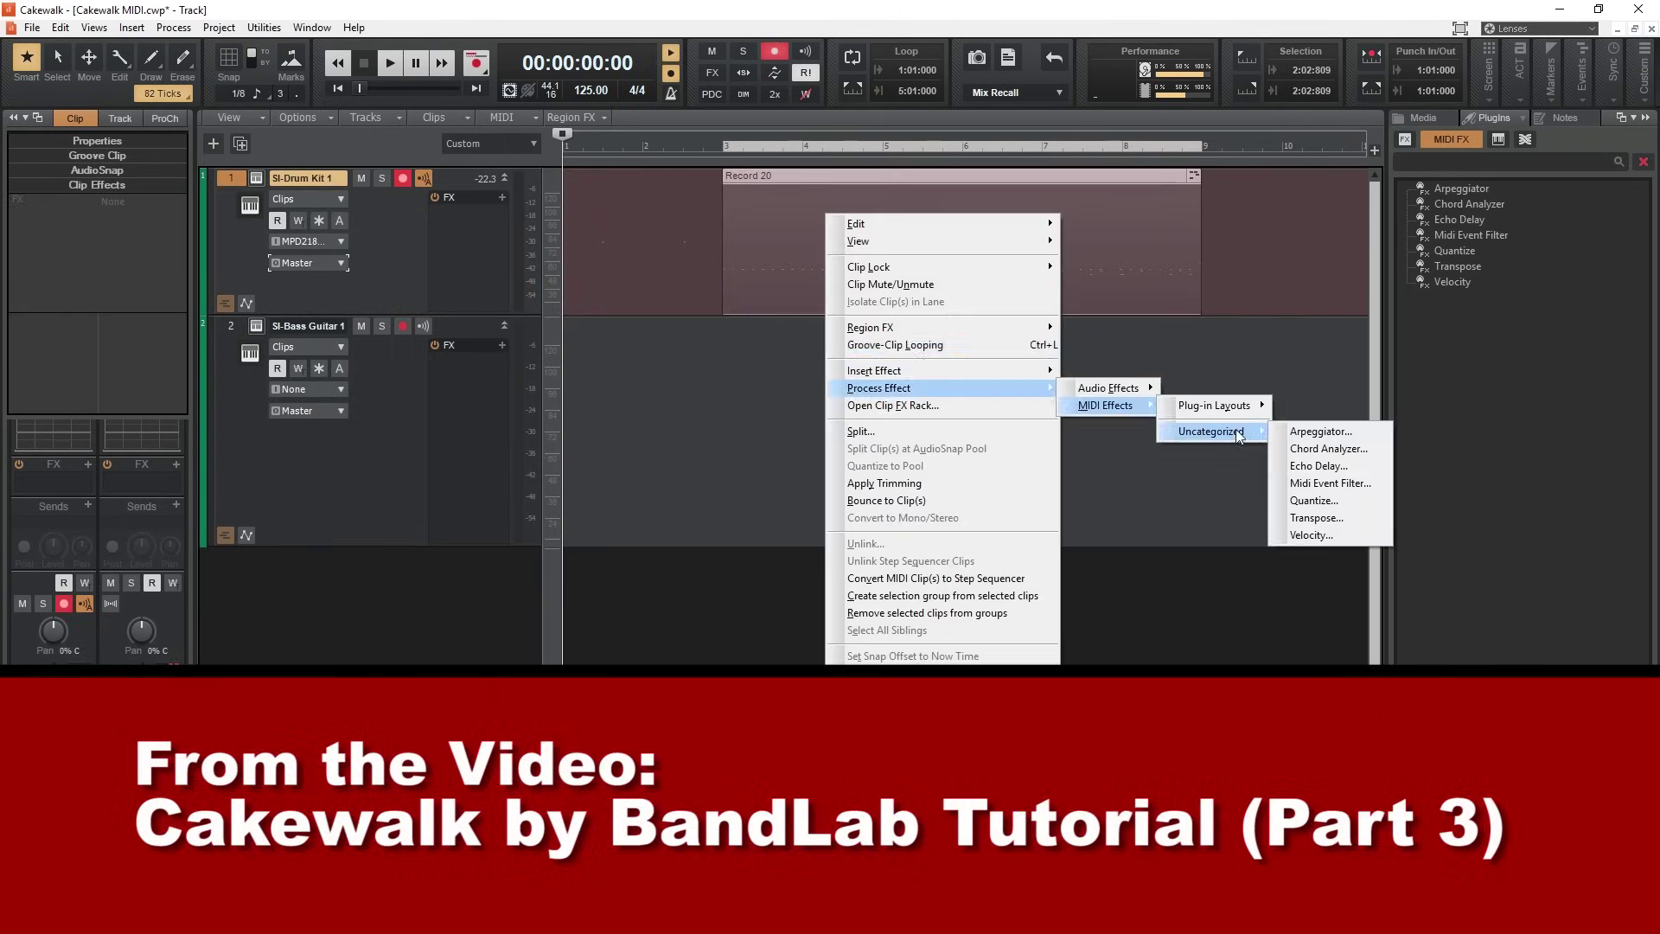
left_click(1436, 514)
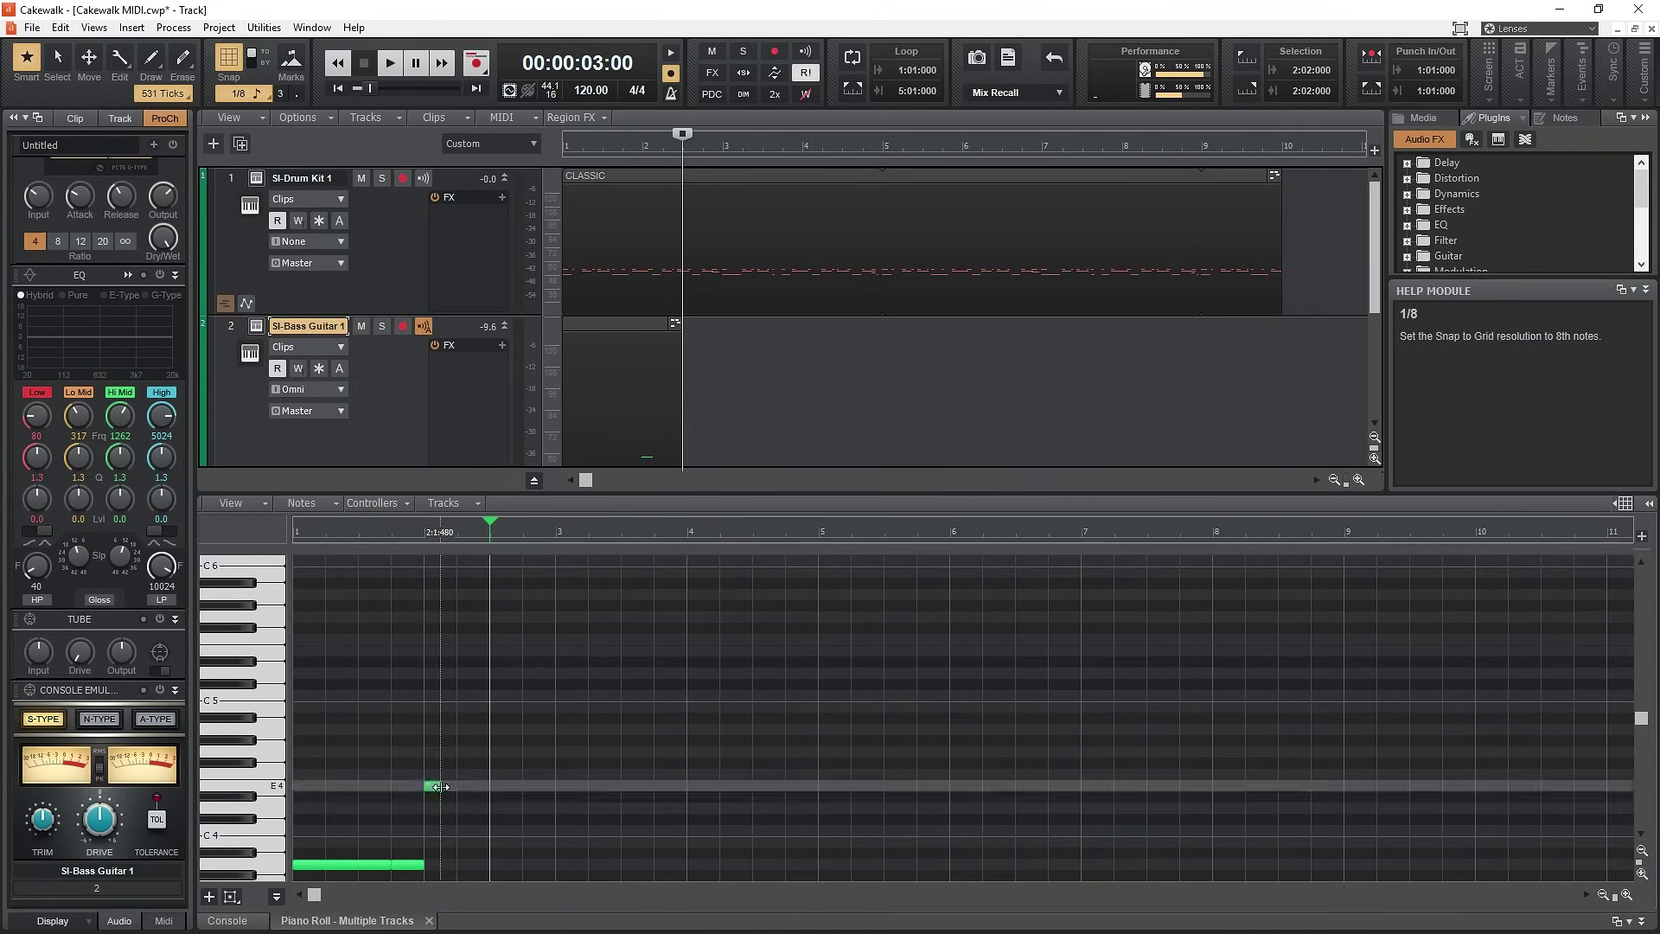
Step: Shorten the E4 note and draw D4, B3, C4 and a long A3 across bars 3–4
left_click_drag(442, 808, 456, 809)
left_click(463, 842)
left_click(497, 819)
left_click(530, 809)
left_click_drag(558, 864, 684, 864)
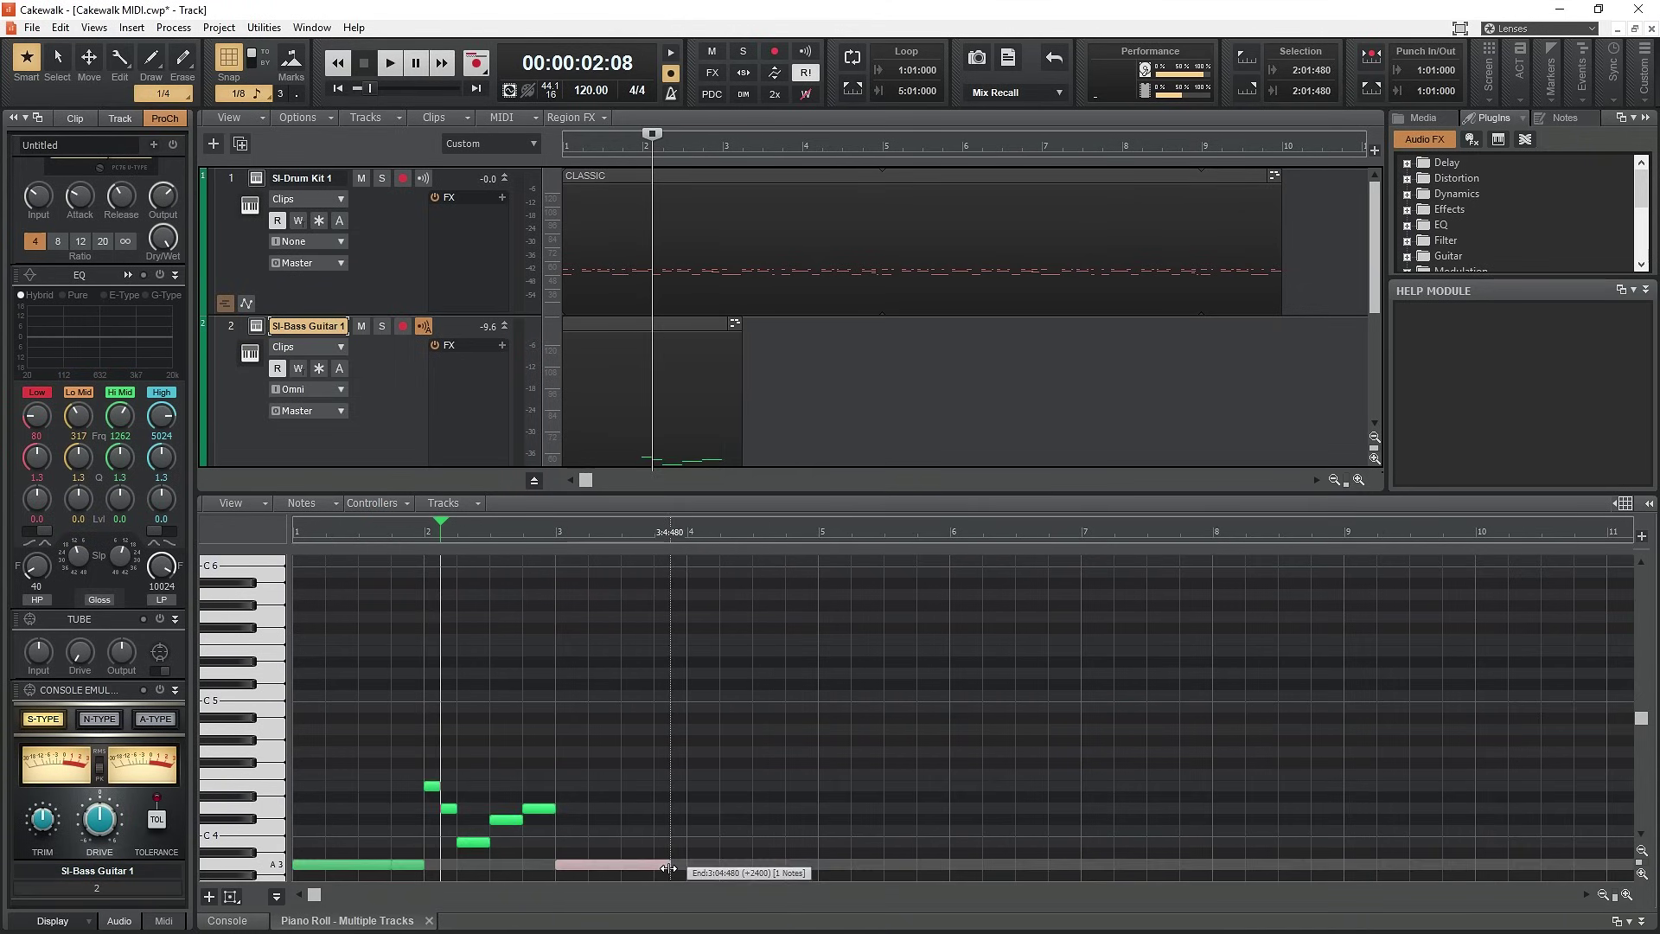
left_click_drag(370, 88, 358, 89)
Step: Play back the bass line from the start and add a B3 note from 2:4 to 3:01
key("space")
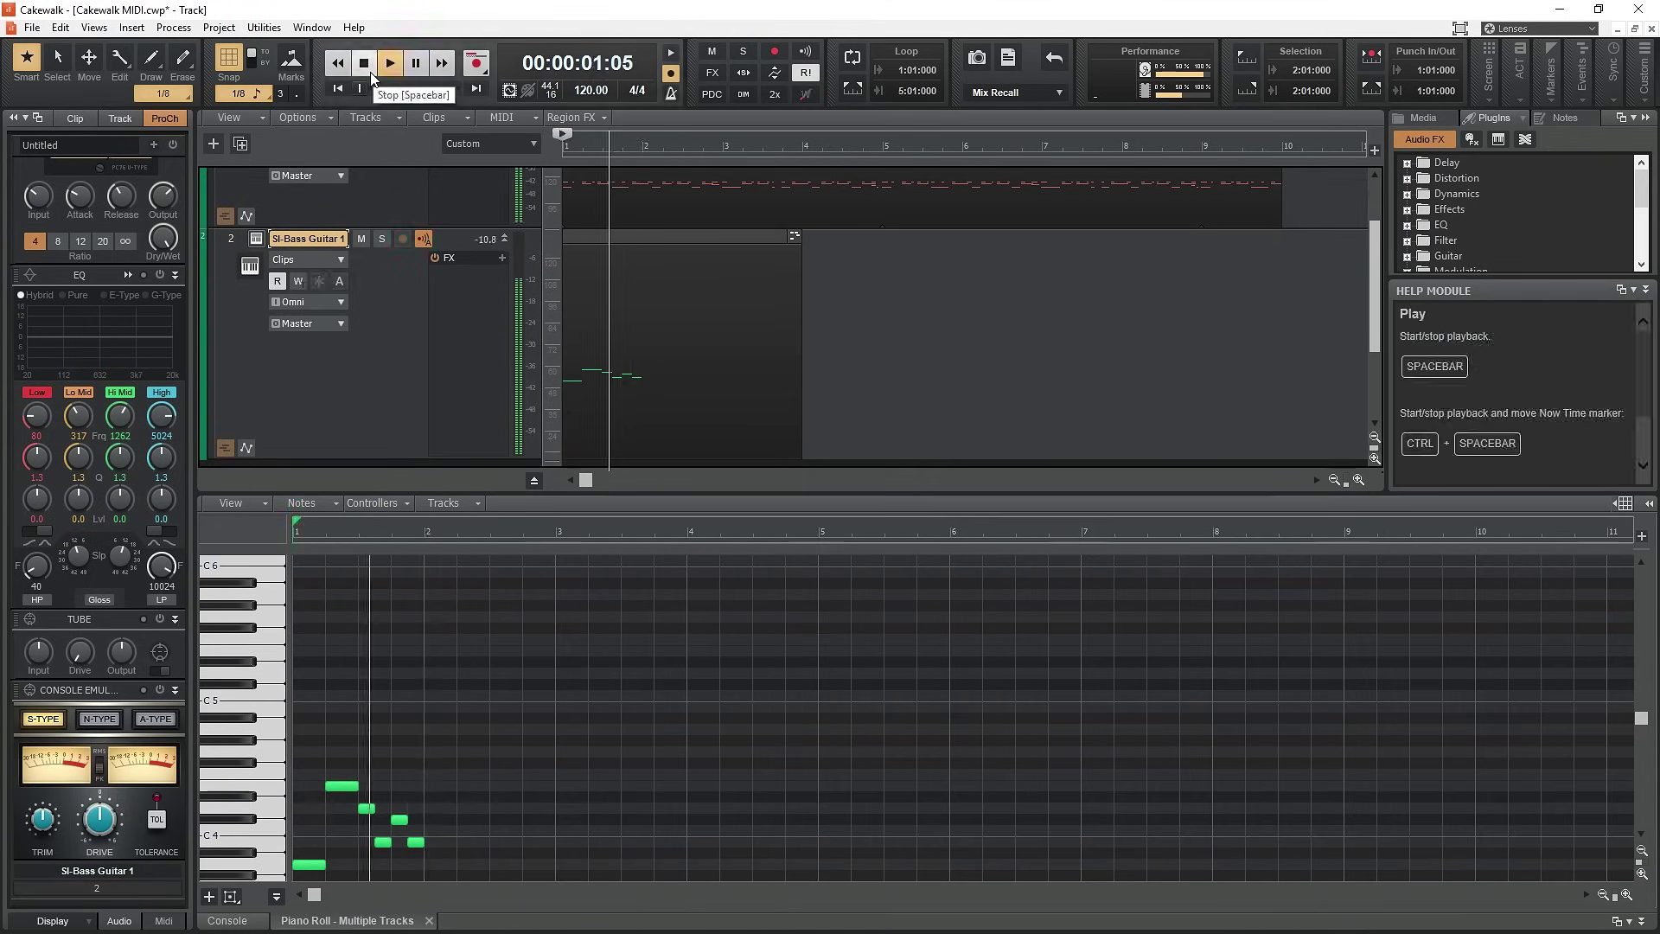
left_click(364, 63)
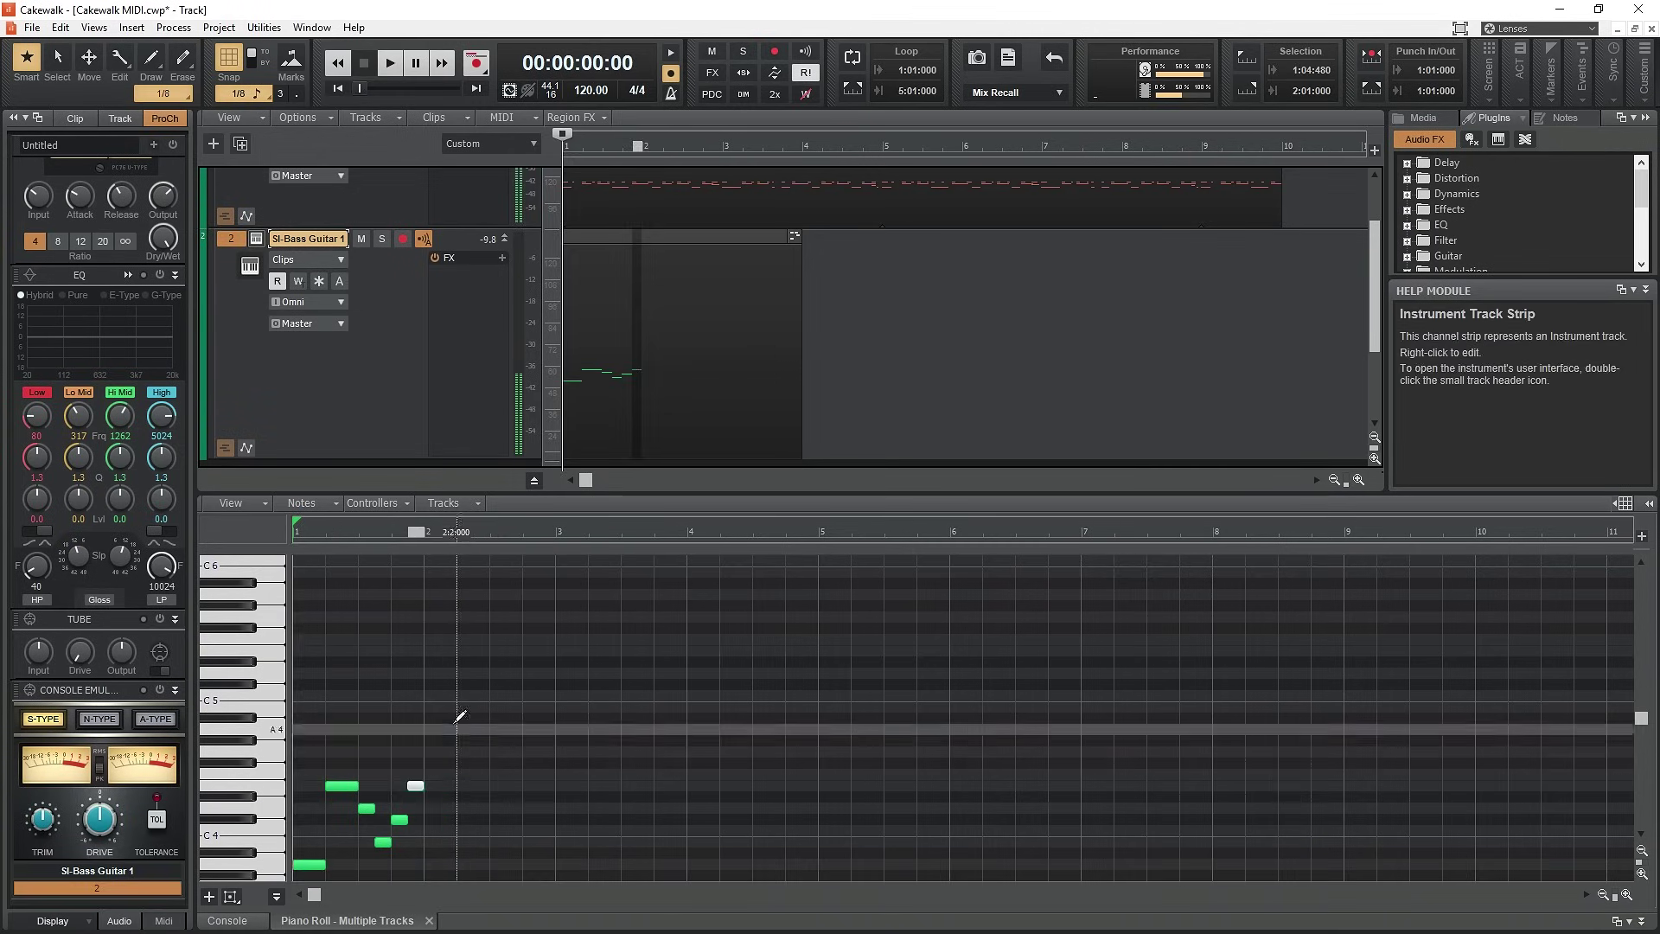
key("space")
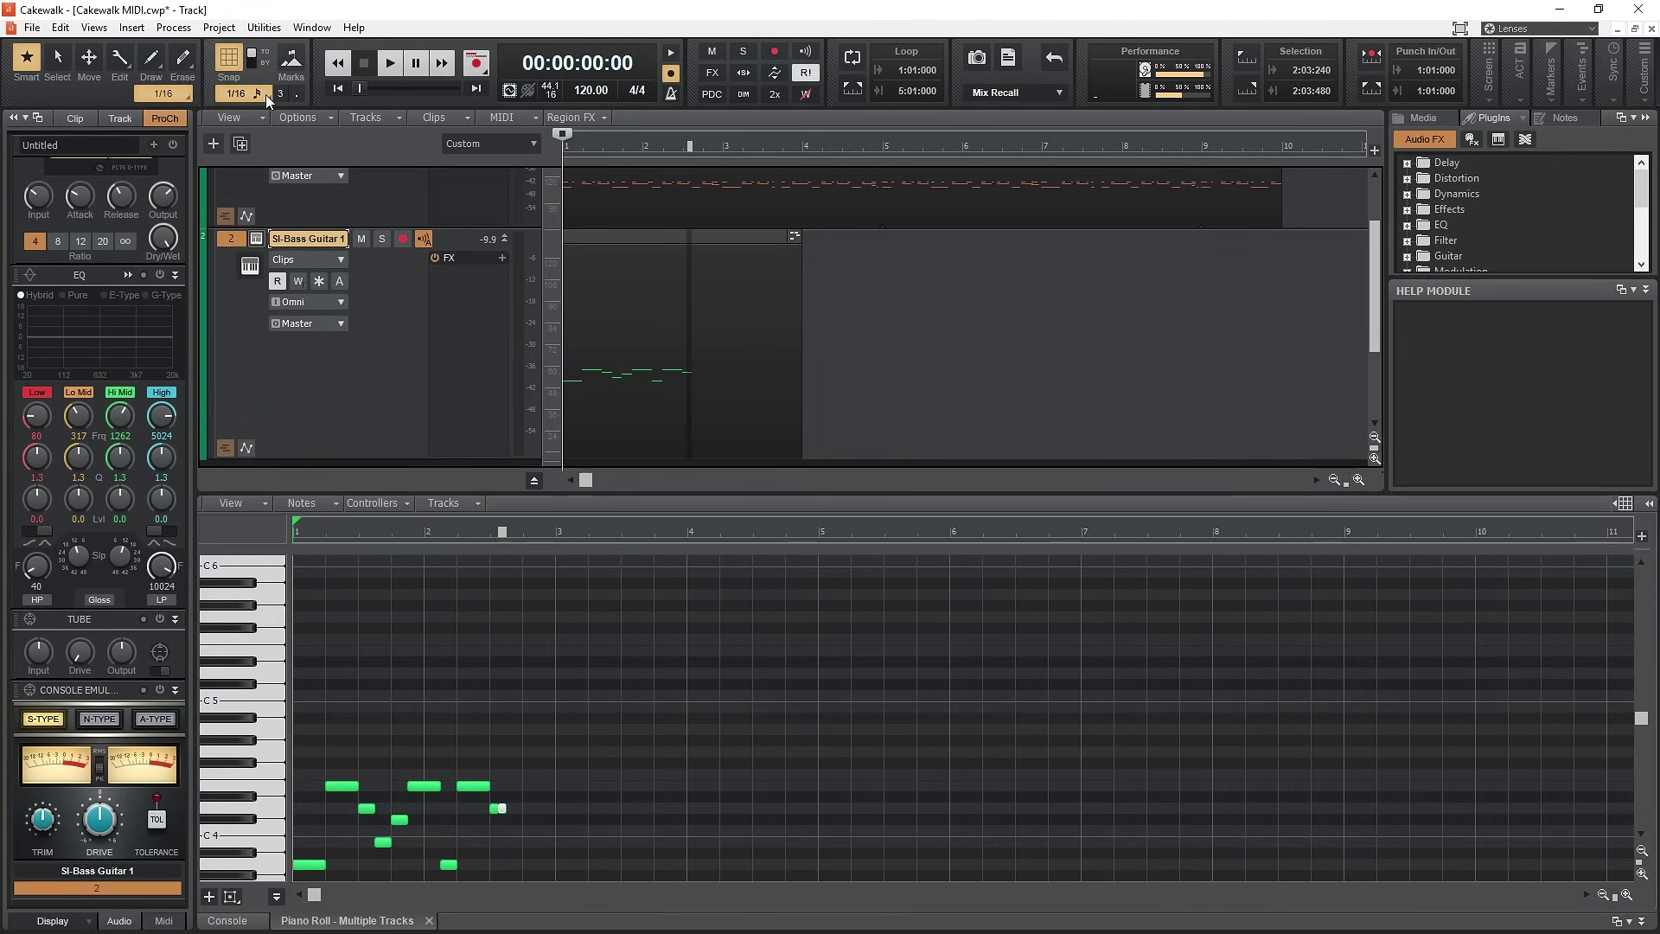
left_click_drag(525, 842, 556, 837)
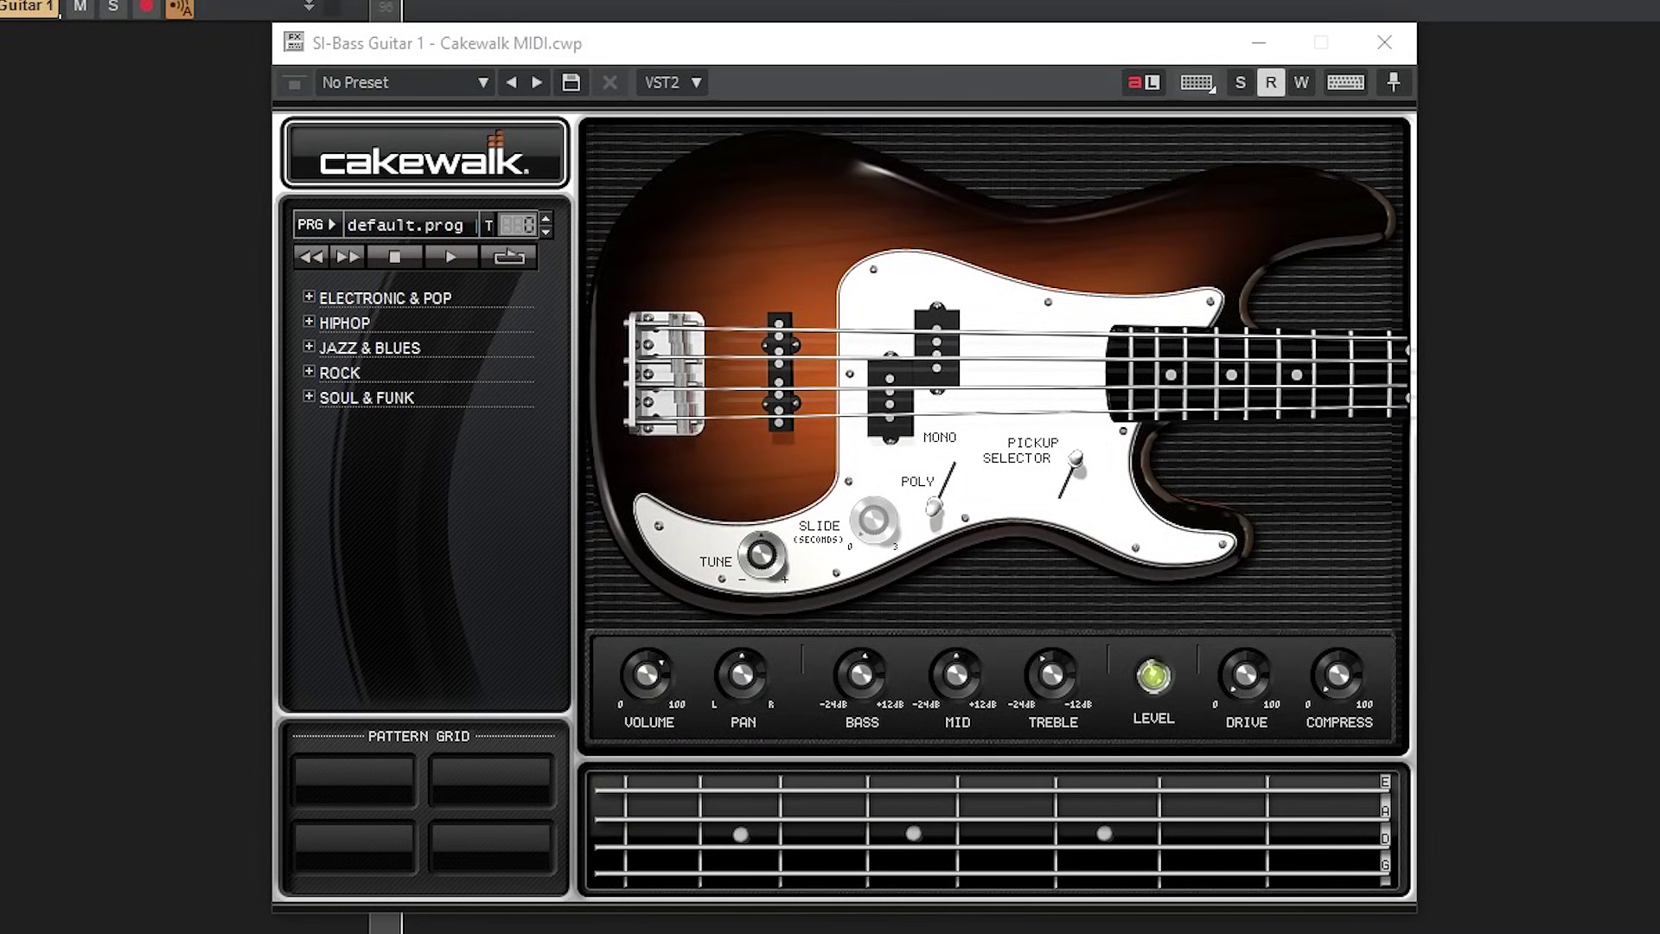
Step: Pluck the bass strings, then audition the ROCK-01 and ROCK-02 patterns with looping on
left_click(1223, 406)
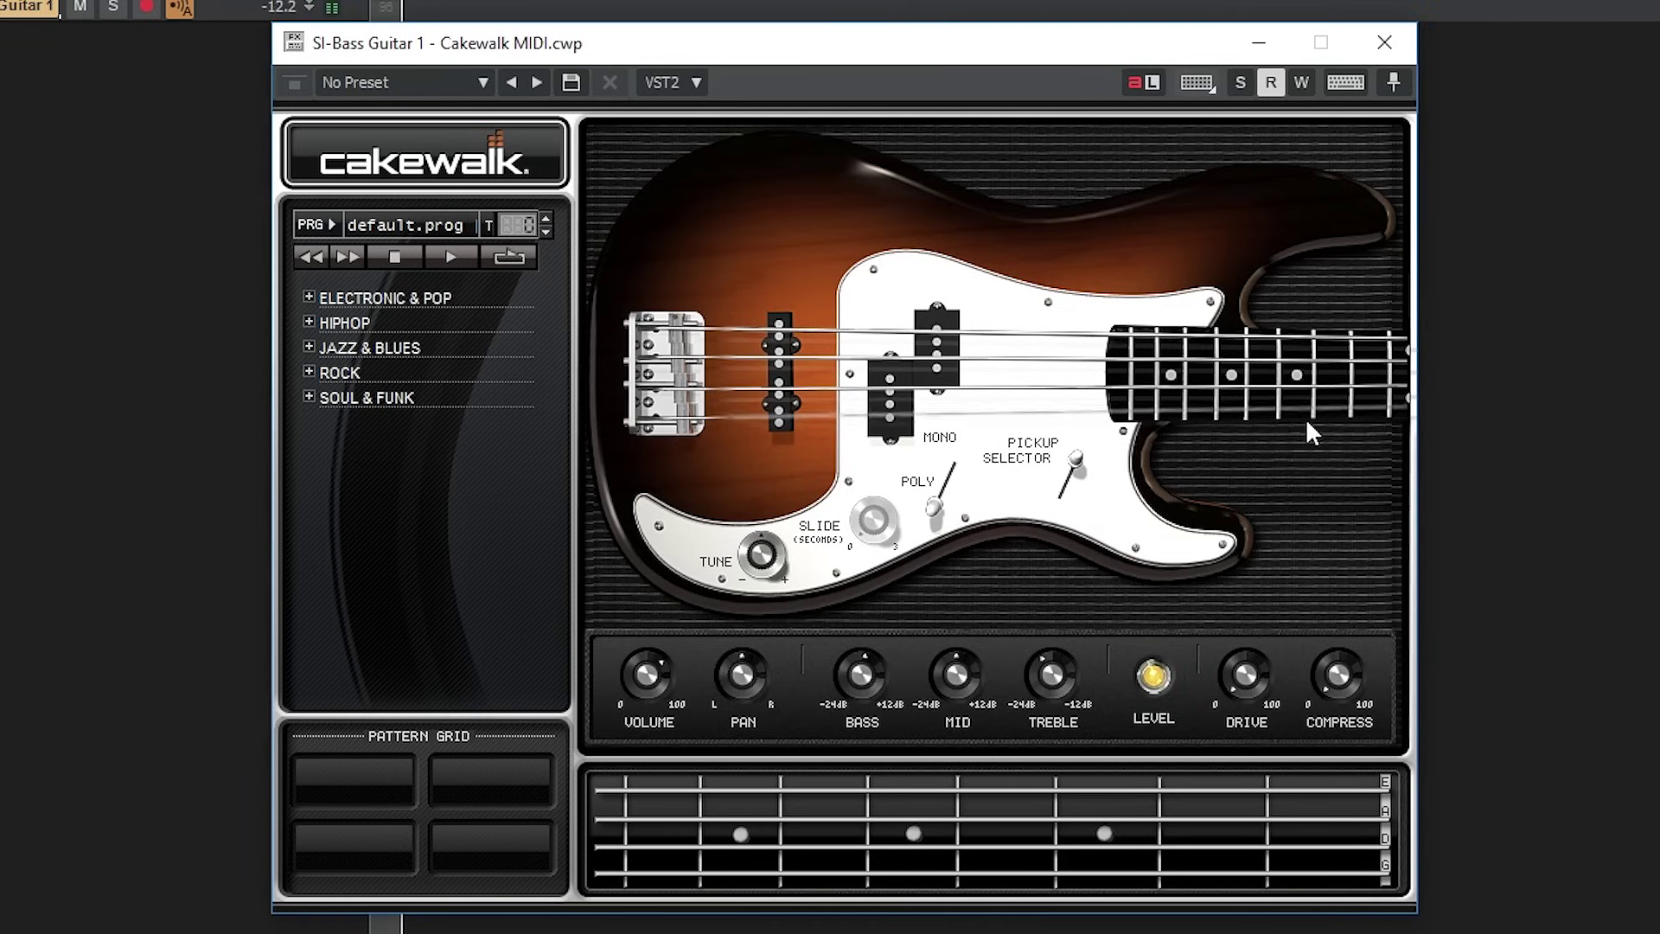
left_click(1003, 400)
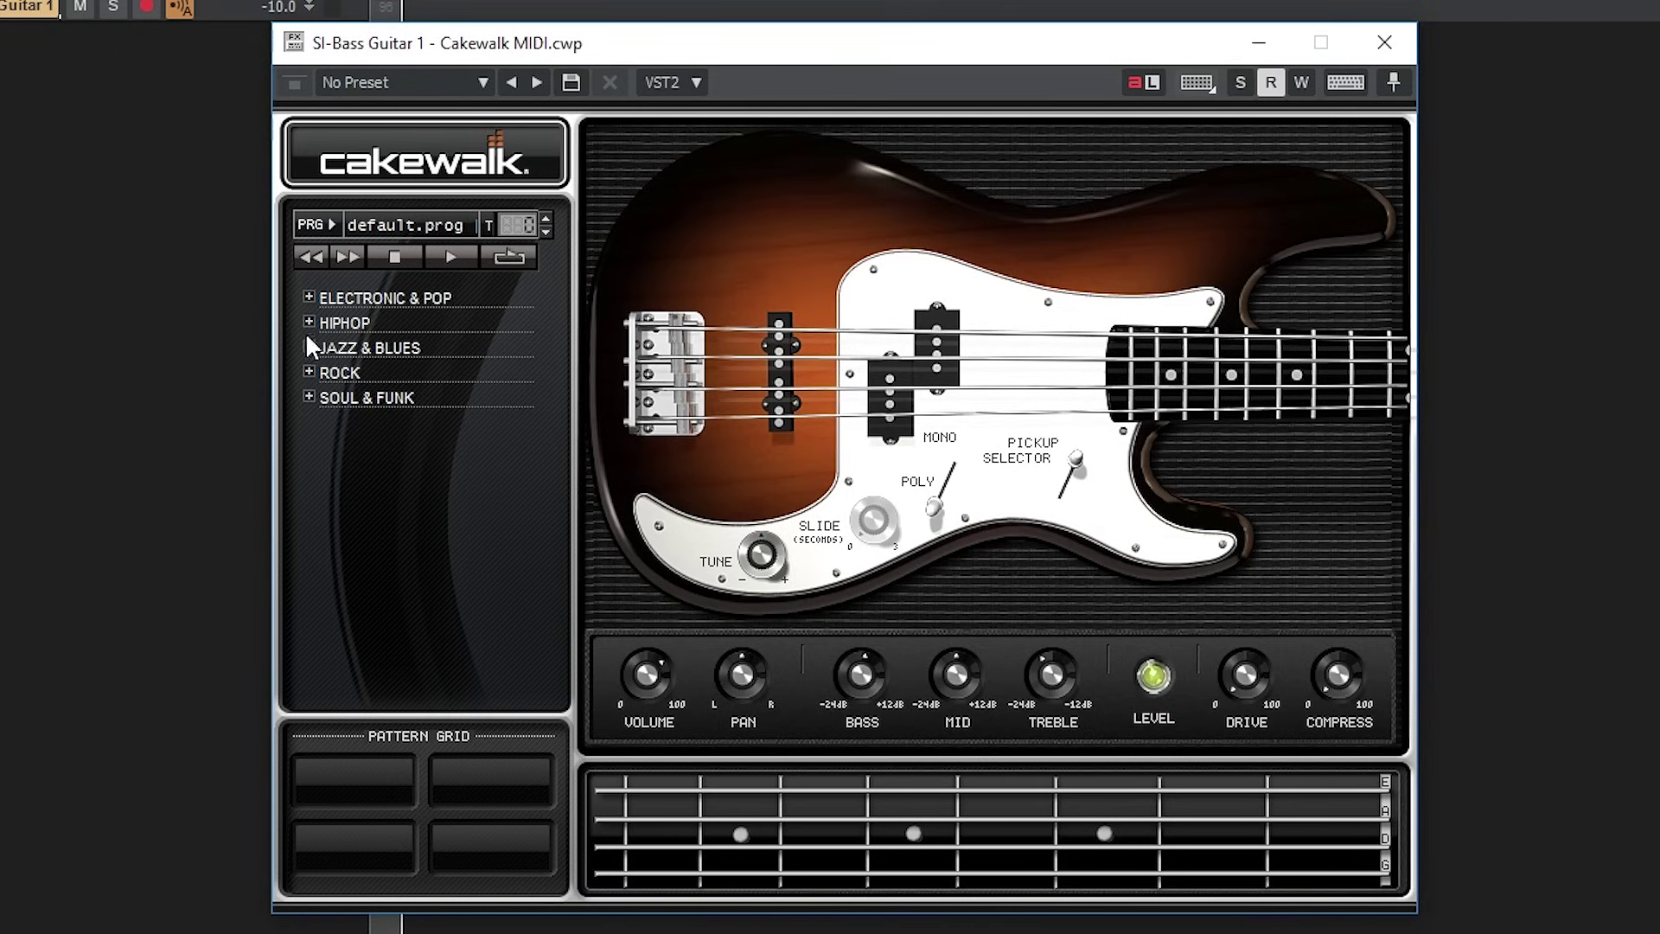
left_click(313, 367)
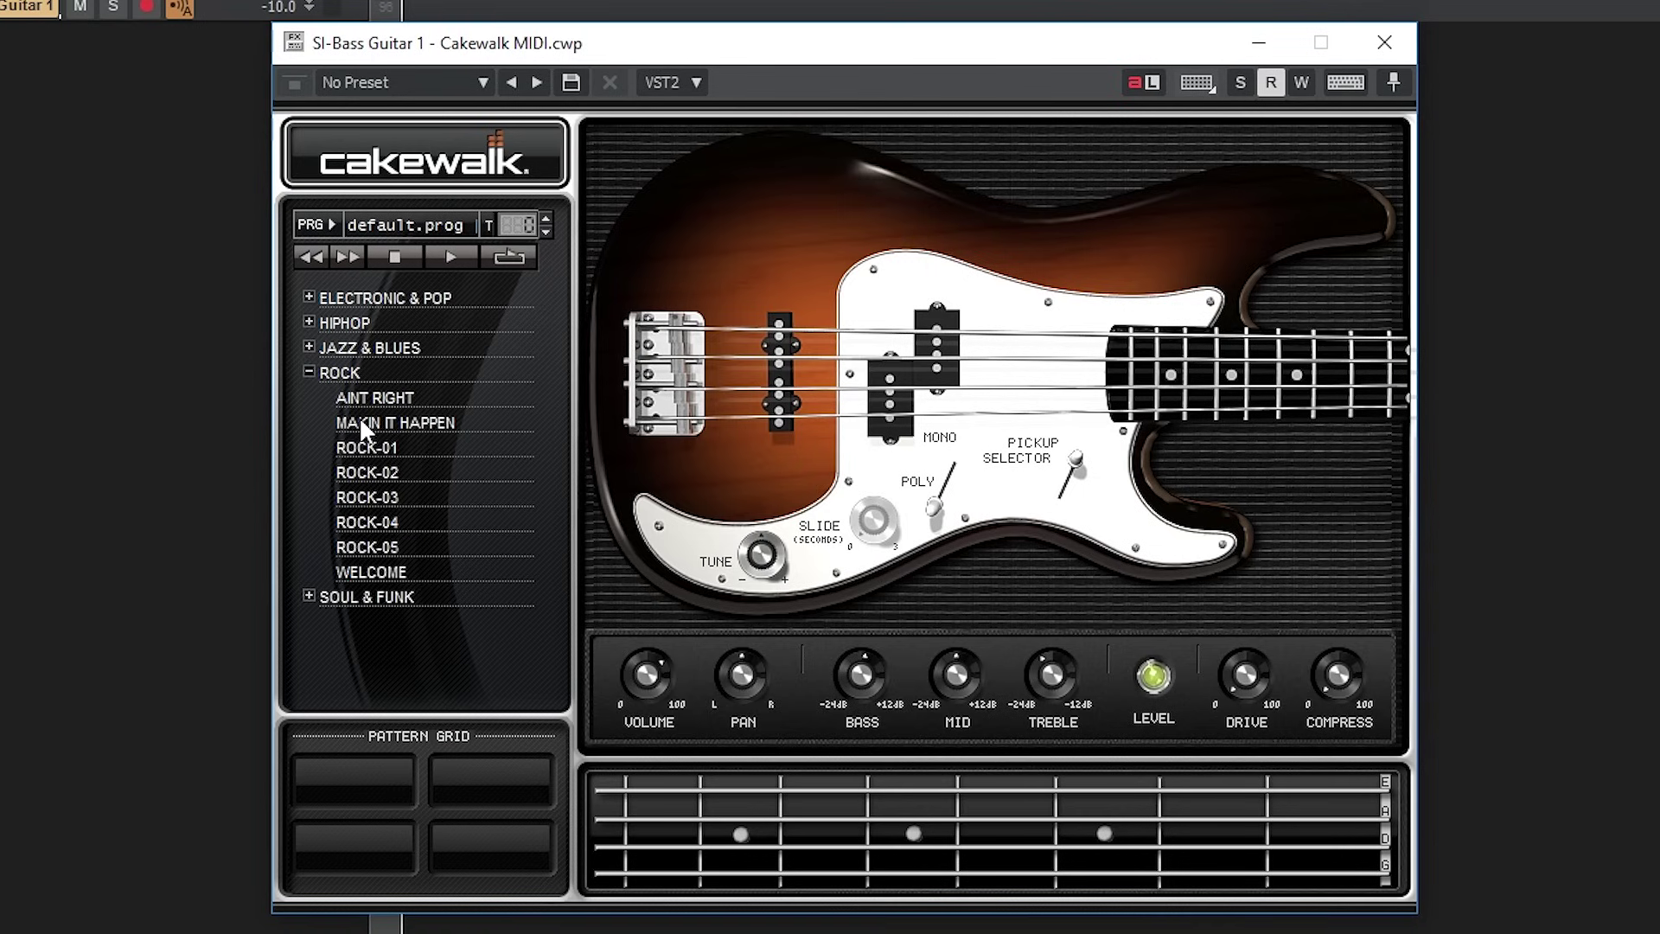
double_click(366, 447)
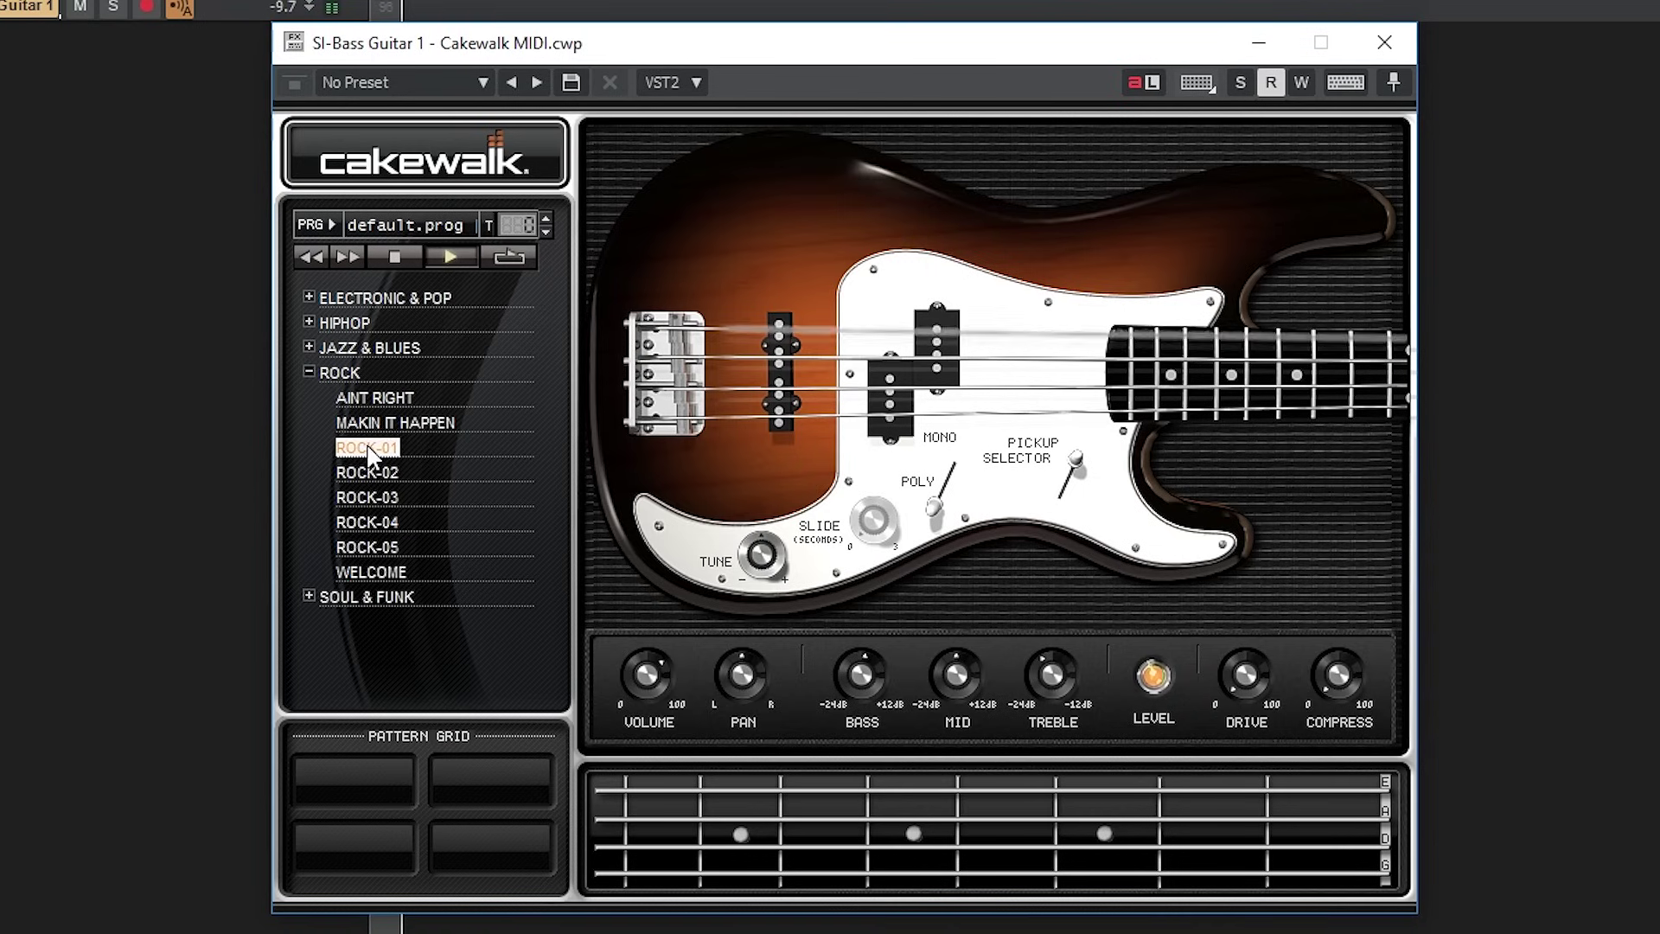
left_click(494, 262)
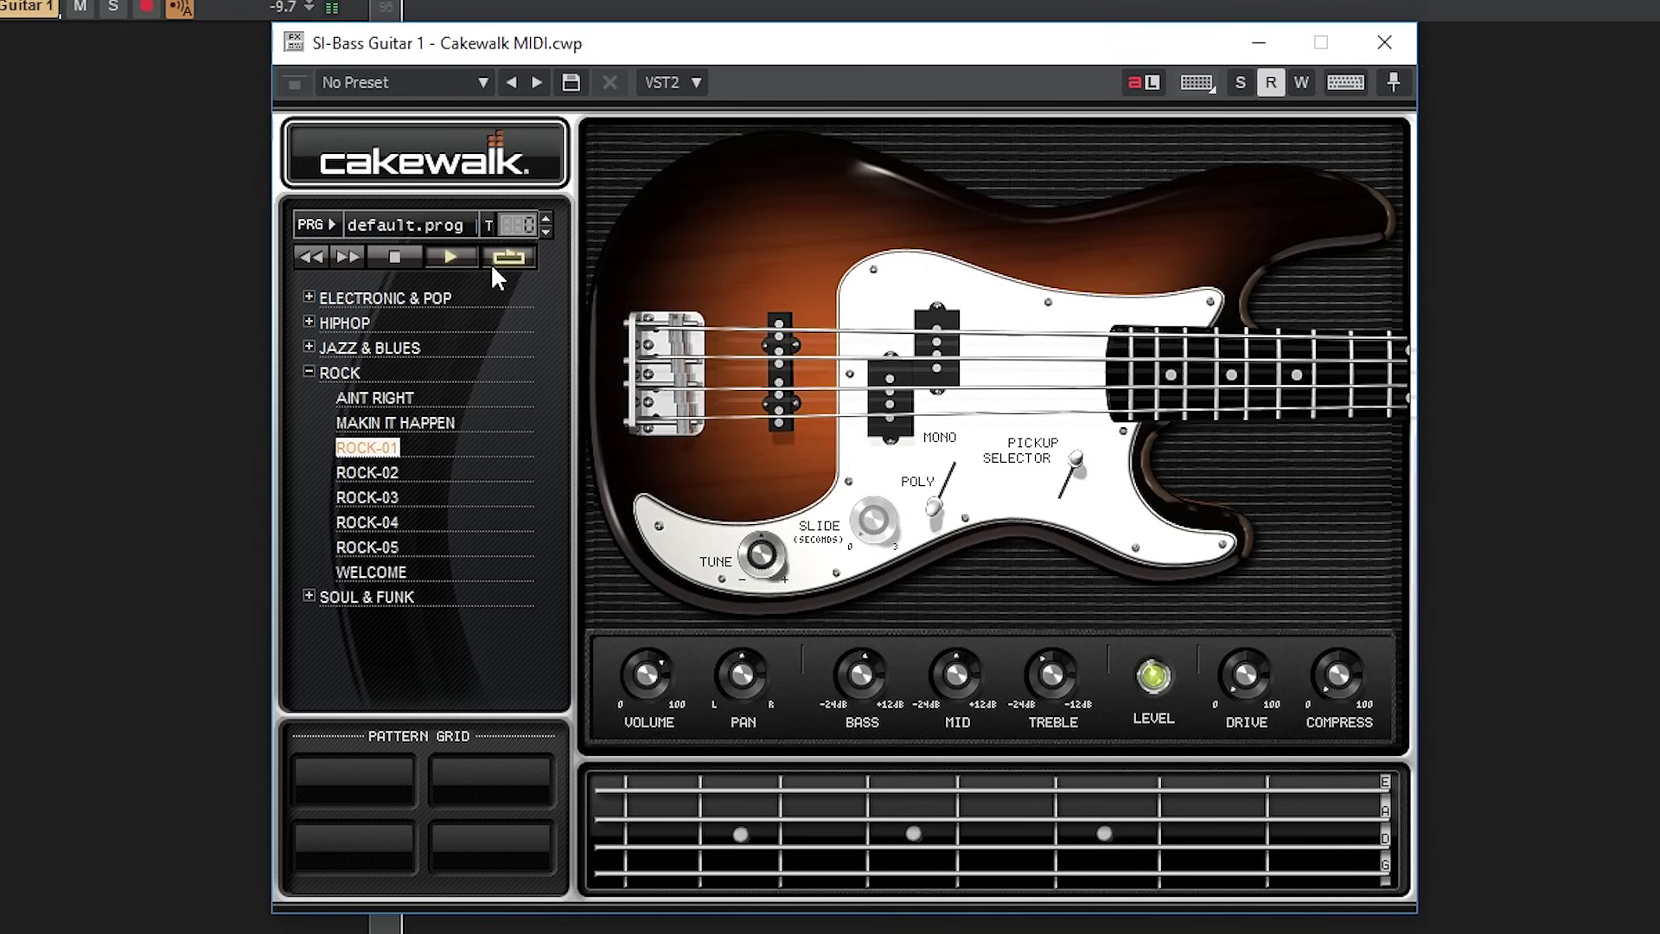
left_click(316, 260)
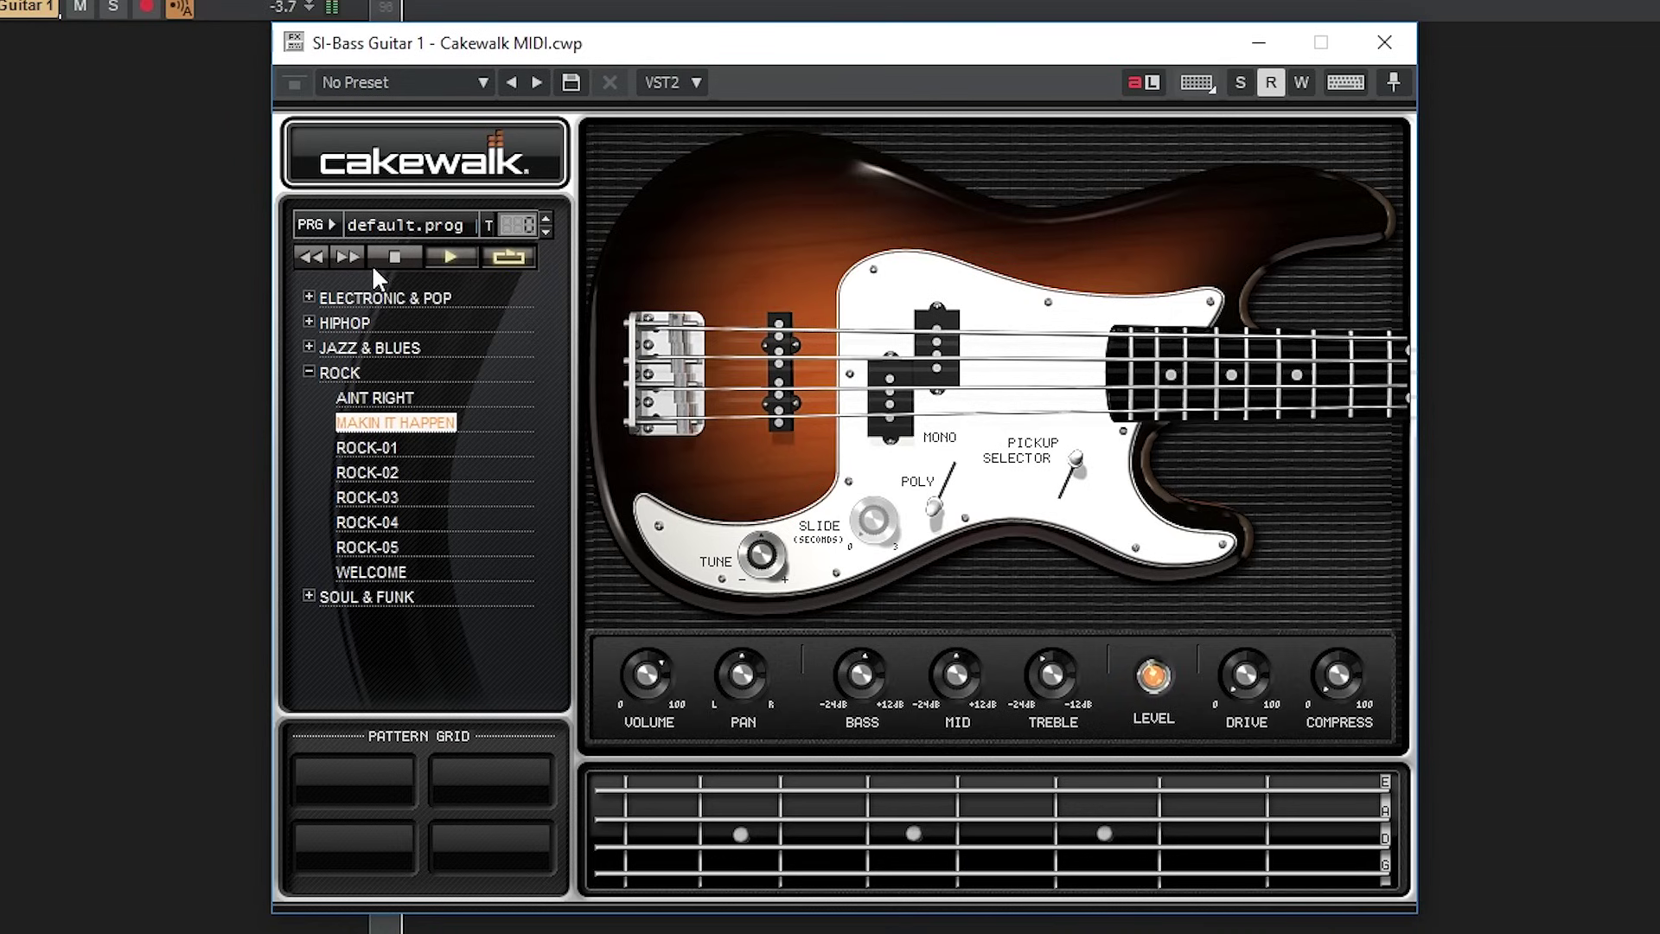
left_click(349, 258)
left_click(351, 259)
left_click(449, 257)
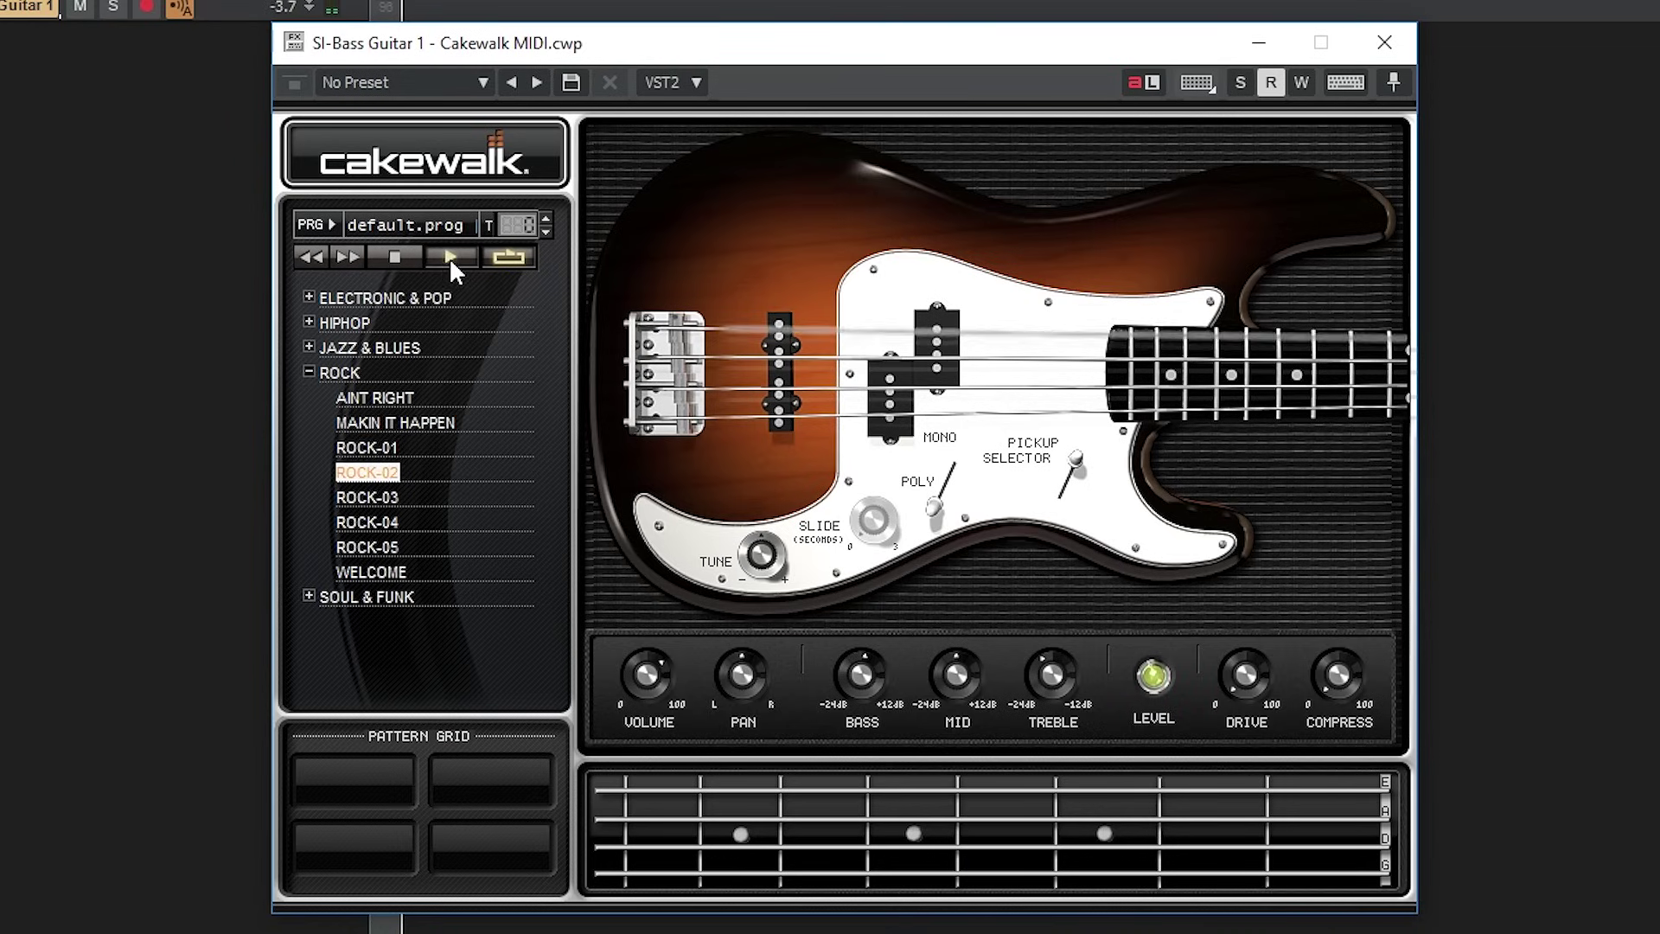
left_click(403, 259)
Step: Place ROCK-01 and ROCK-02 in the first two Pattern Grid slots, trigger ROCK-01, then stop
left_click(368, 450)
left_click_drag(369, 457, 355, 782)
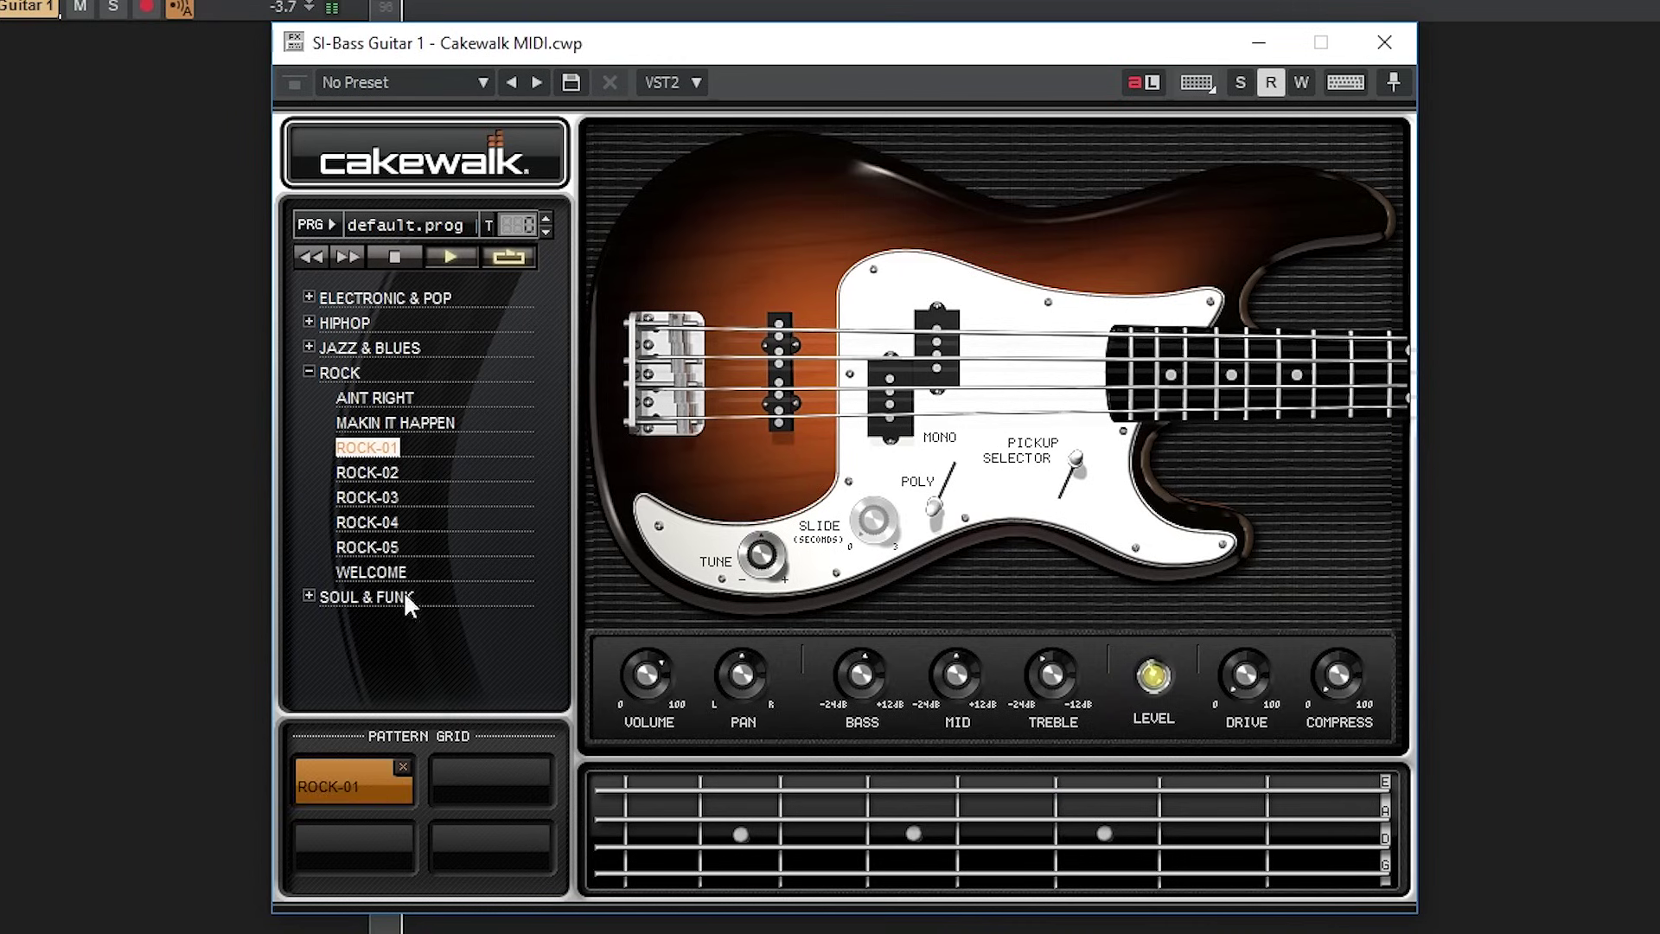
left_click_drag(382, 467, 470, 773)
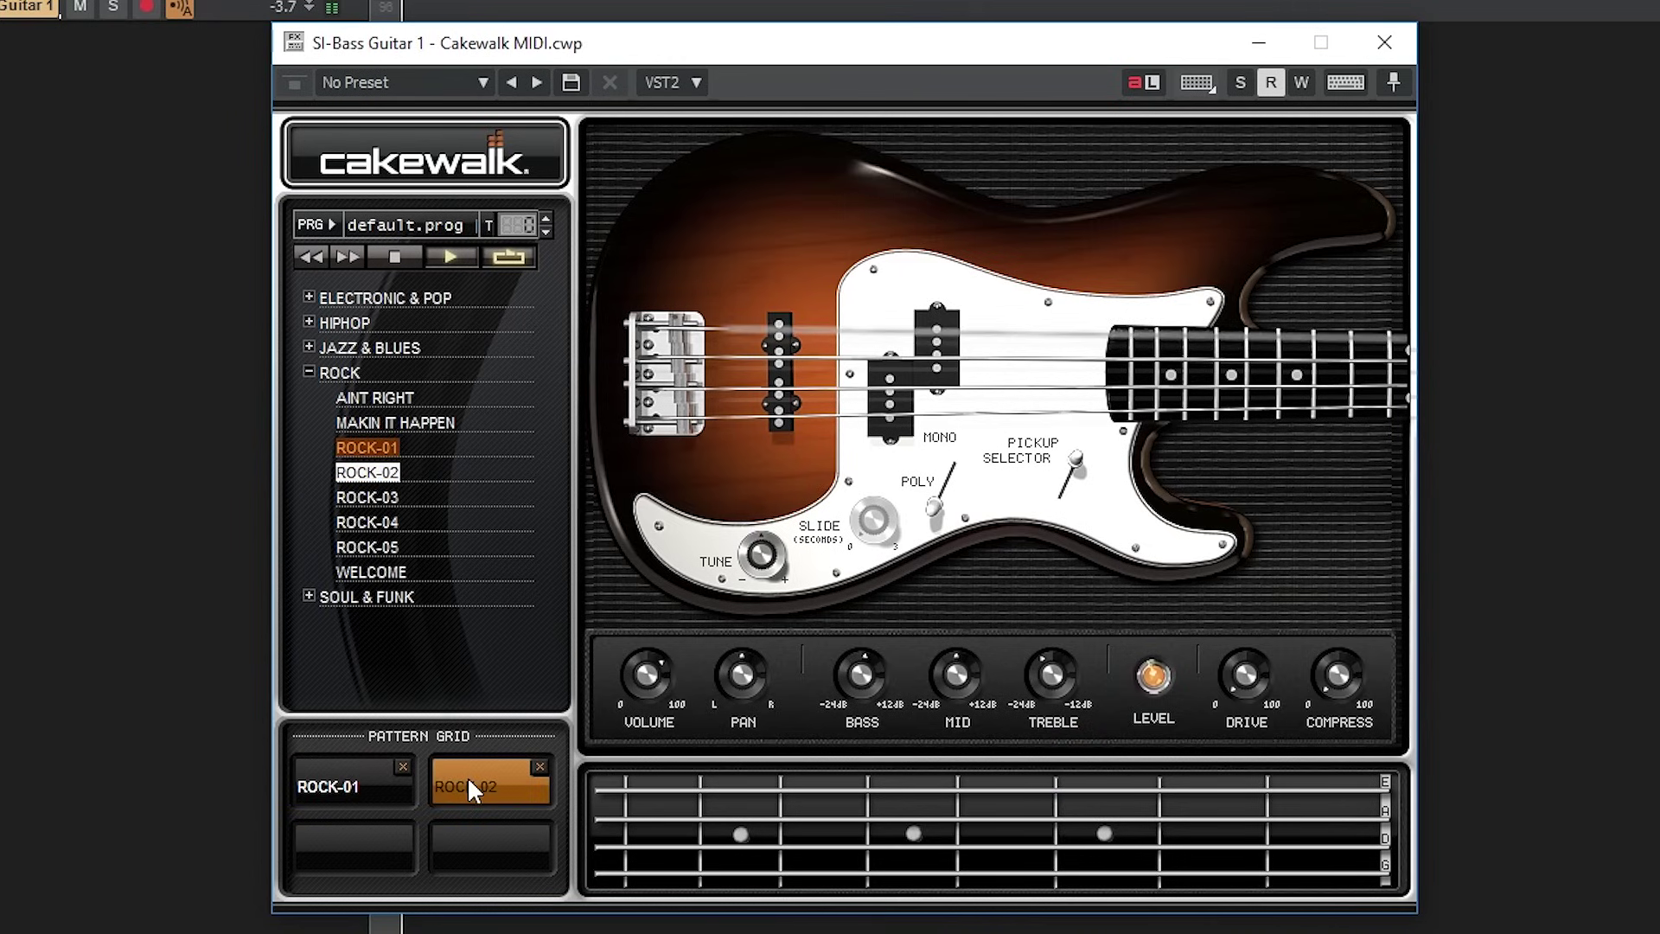
left_click(353, 782)
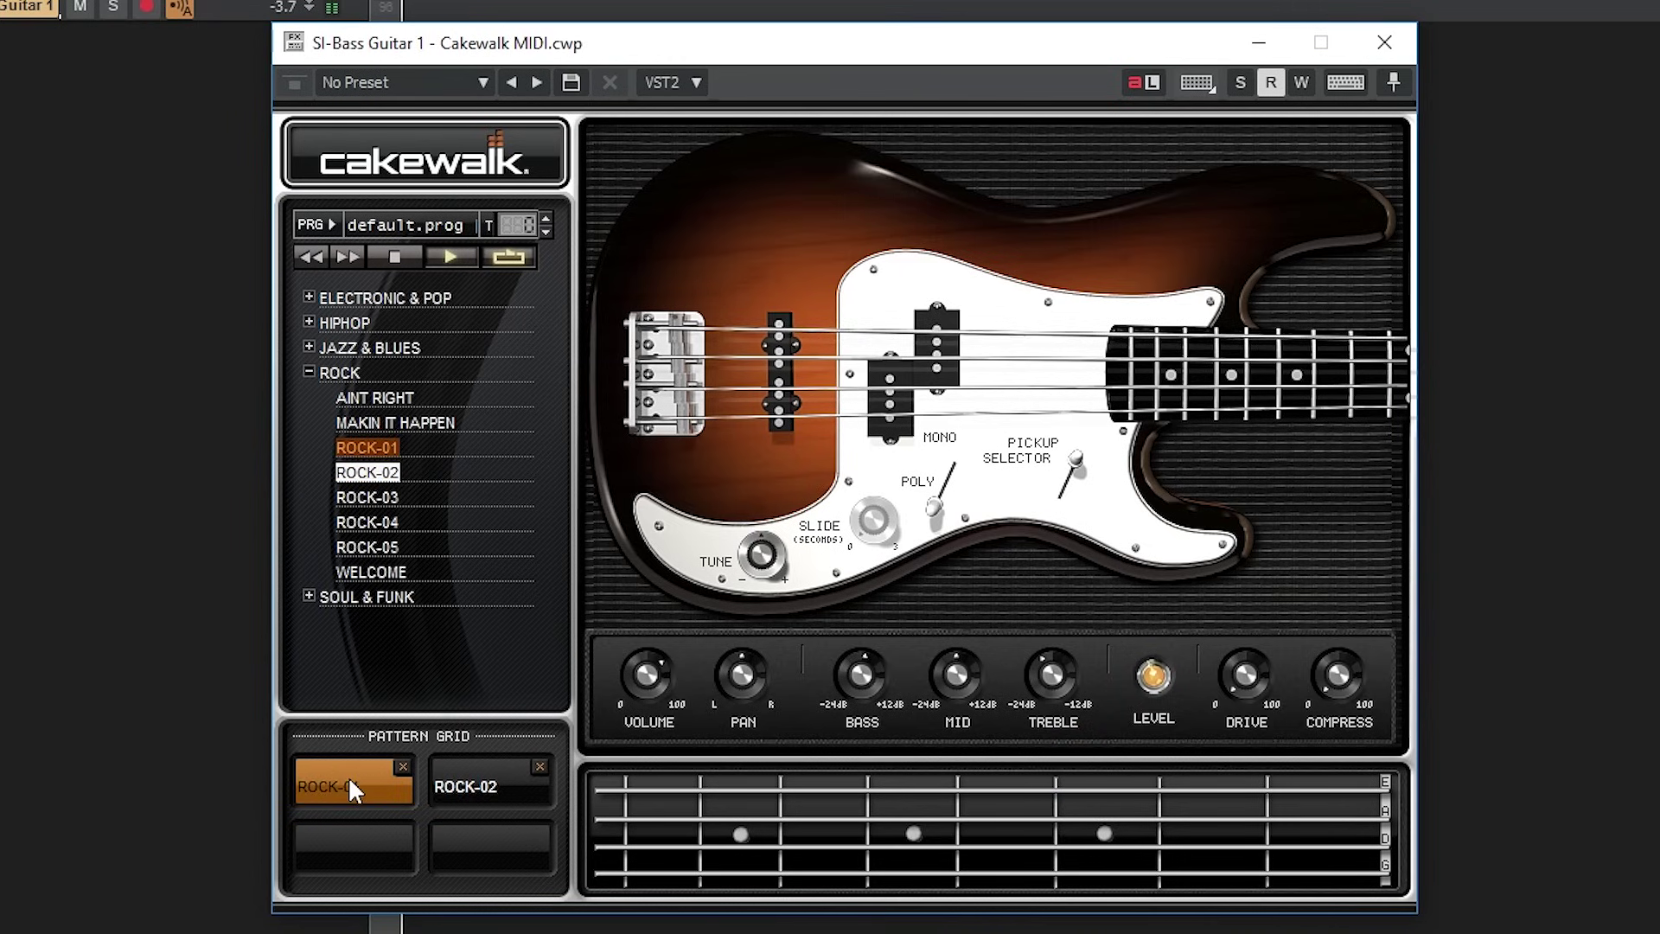
left_click(395, 253)
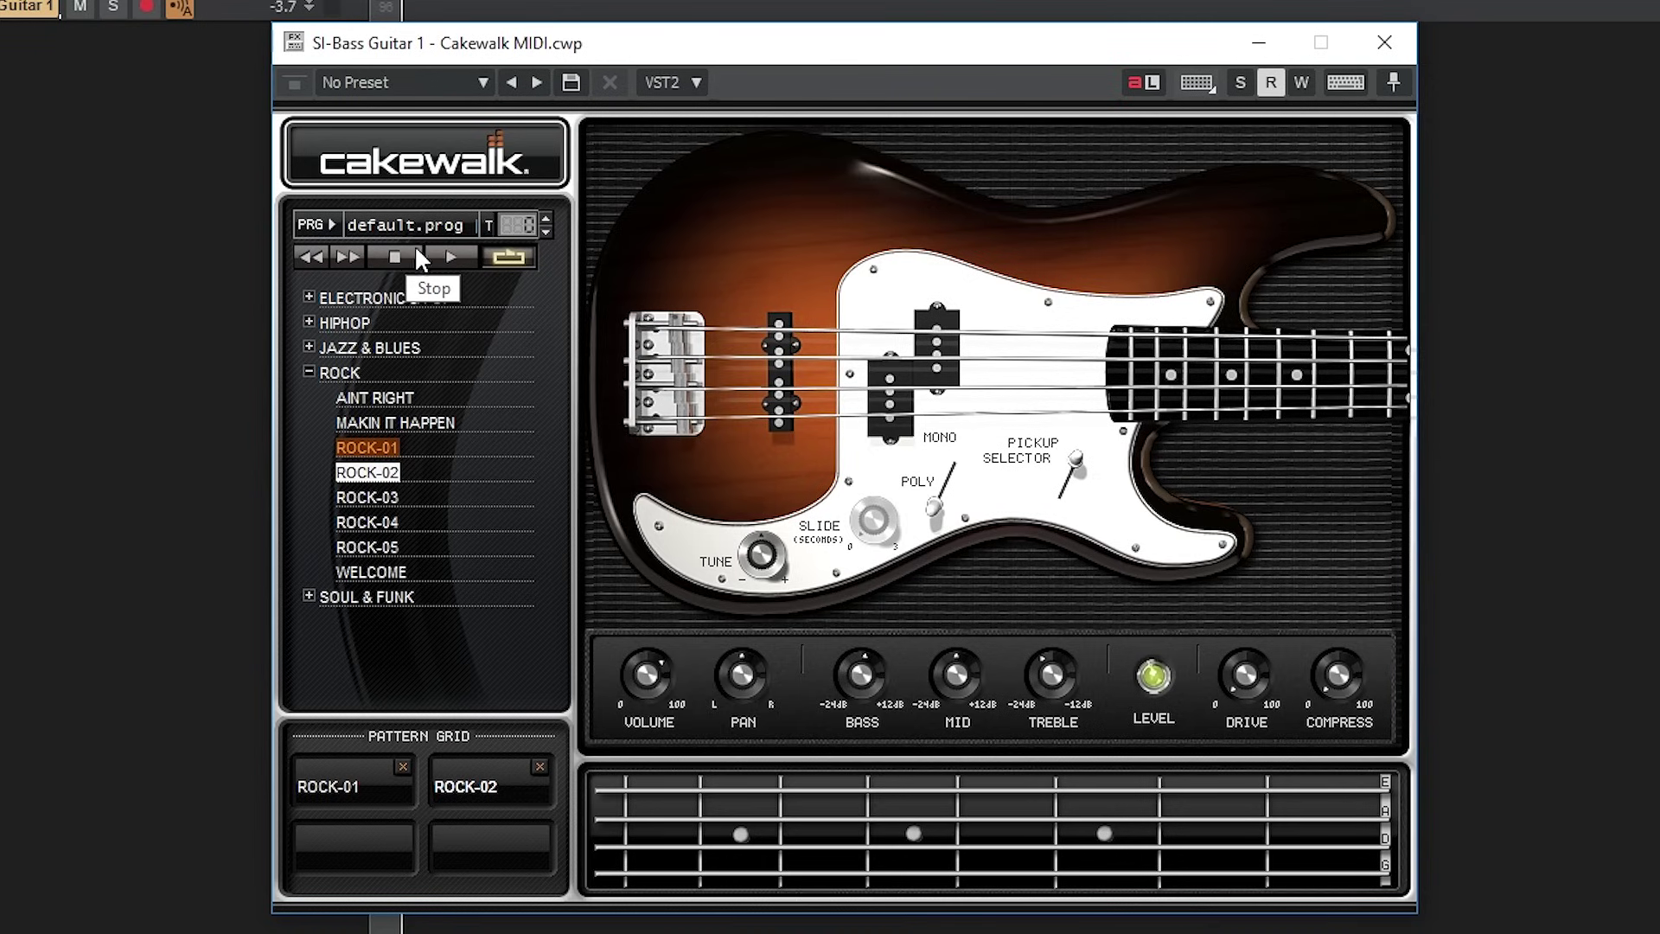
Step: Load the Clean Picked.prog bass program from the program list
left_click(446, 225)
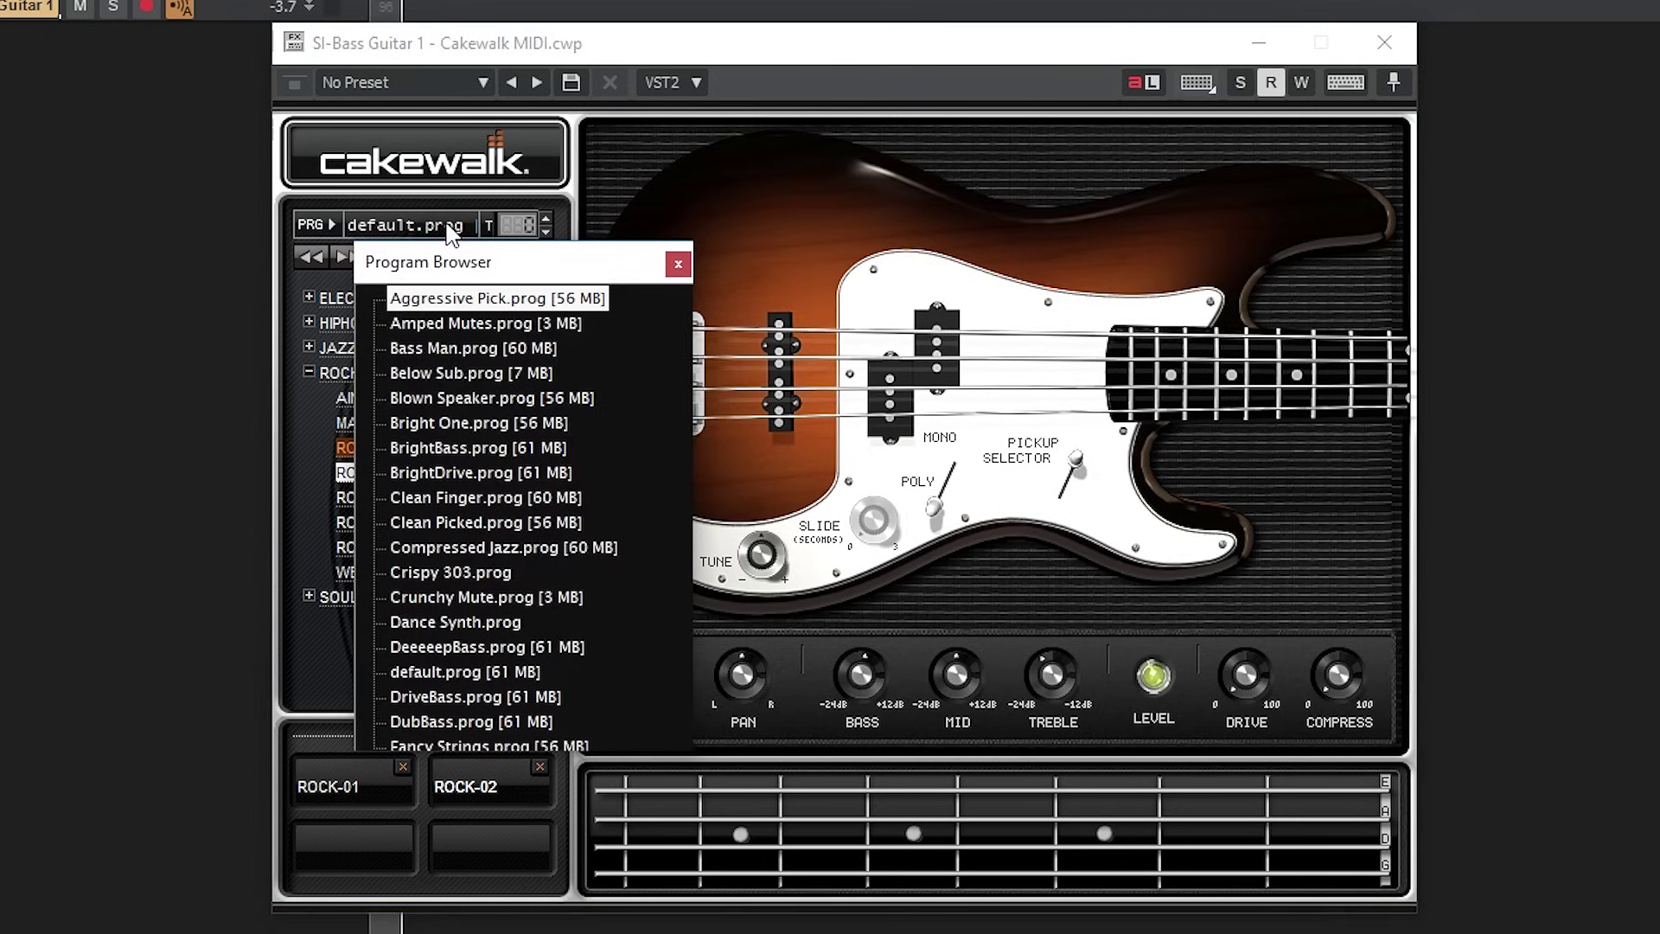
left_click(486, 523)
double_click(488, 522)
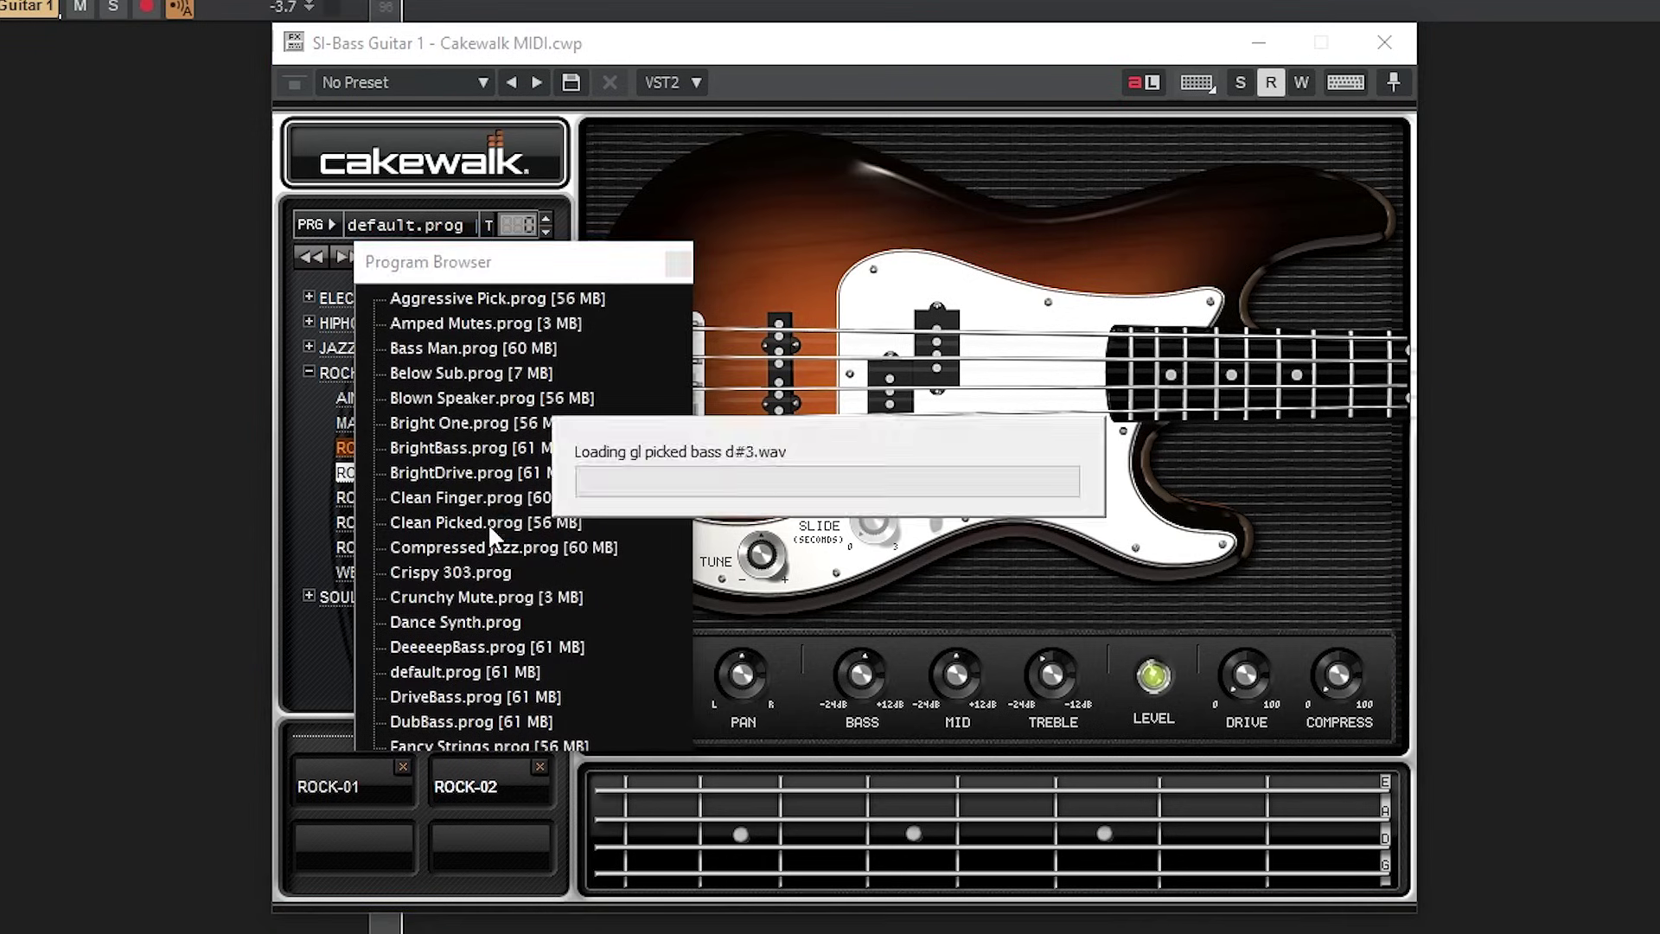
left_click(679, 265)
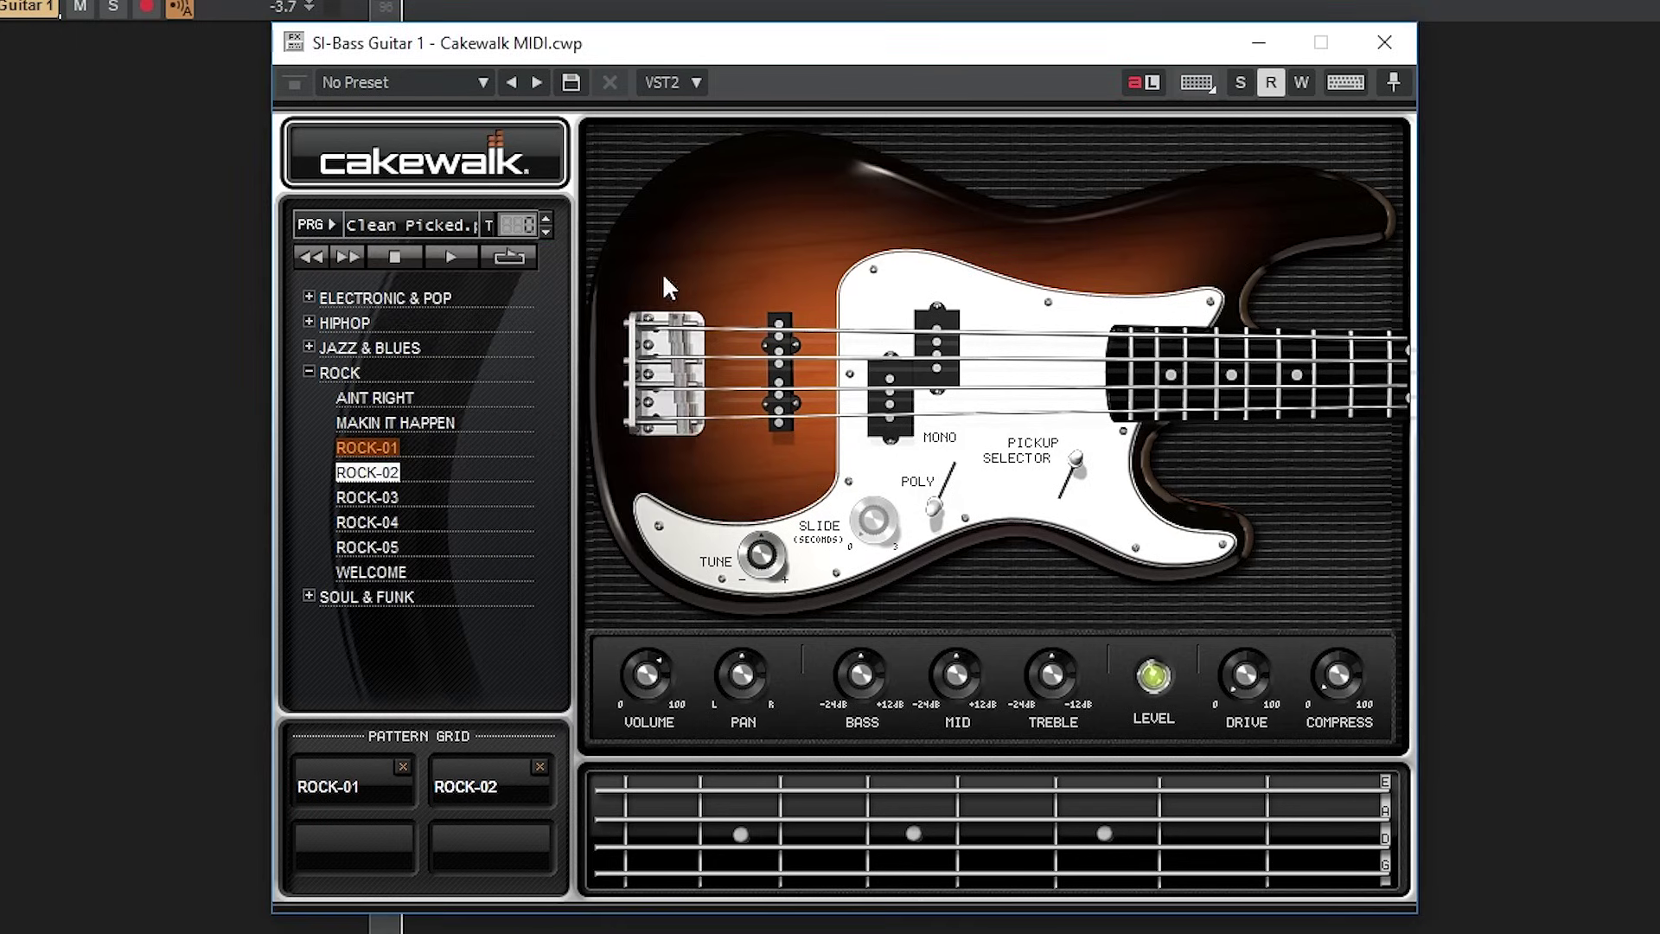
Step: Play ROCK-01, tune the bass to -1.7 st, switch it to mono, and lengthen slide to about 1.0 s
left_click(353, 778)
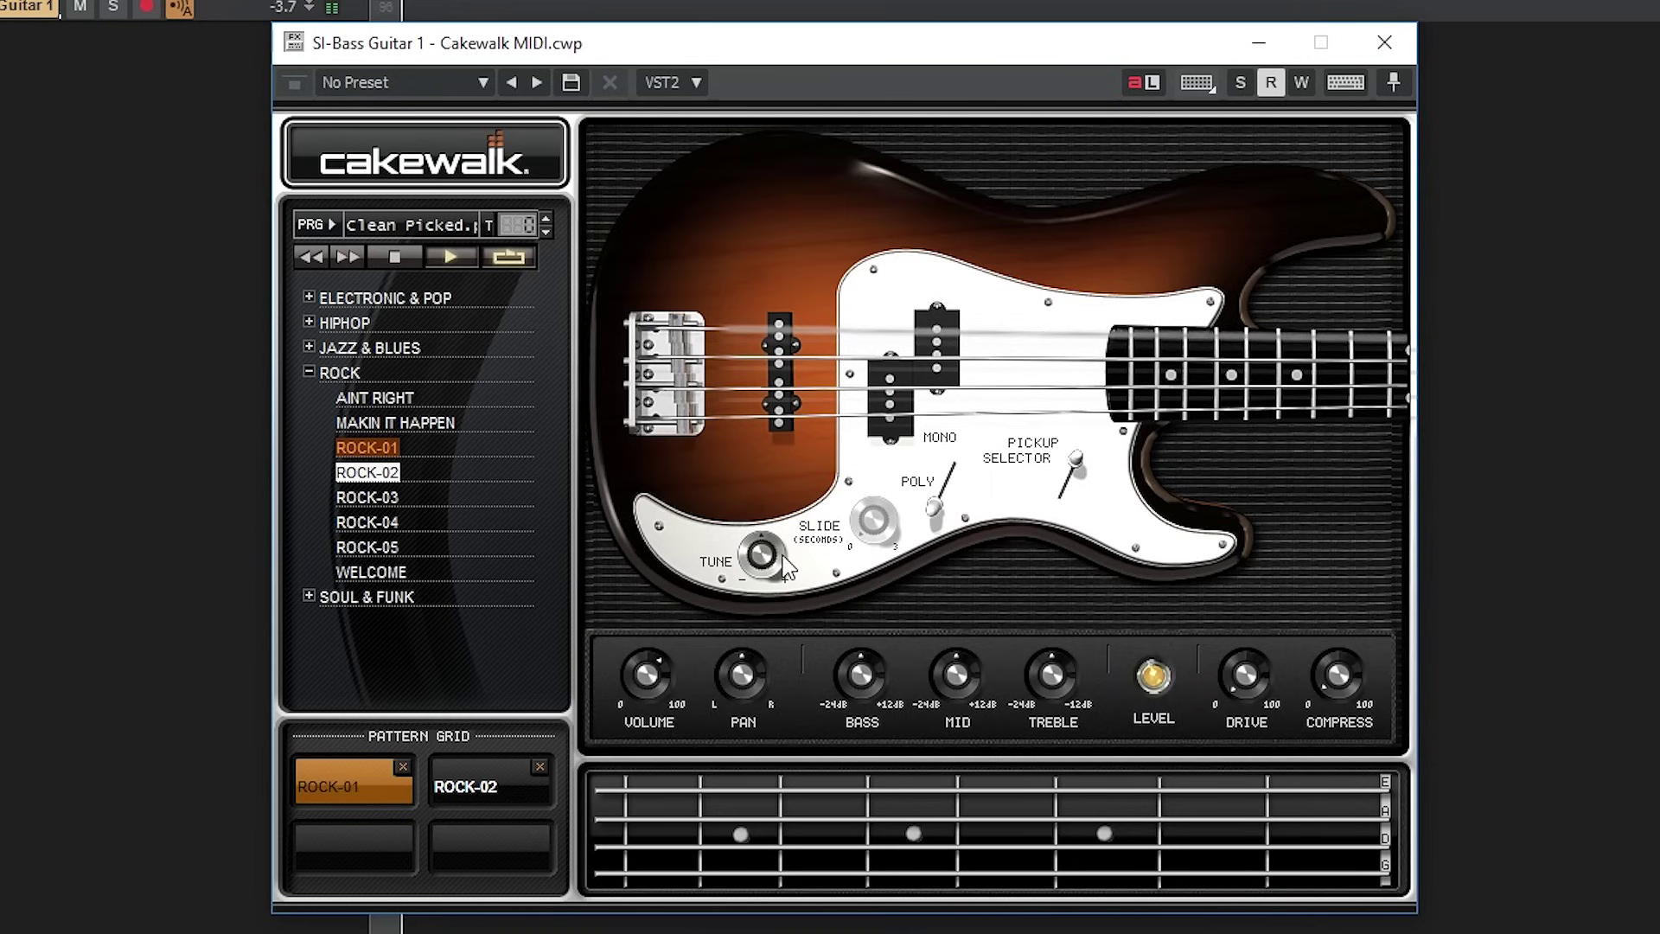
mouse_move(786, 568)
left_click_drag(783, 560, 731, 567)
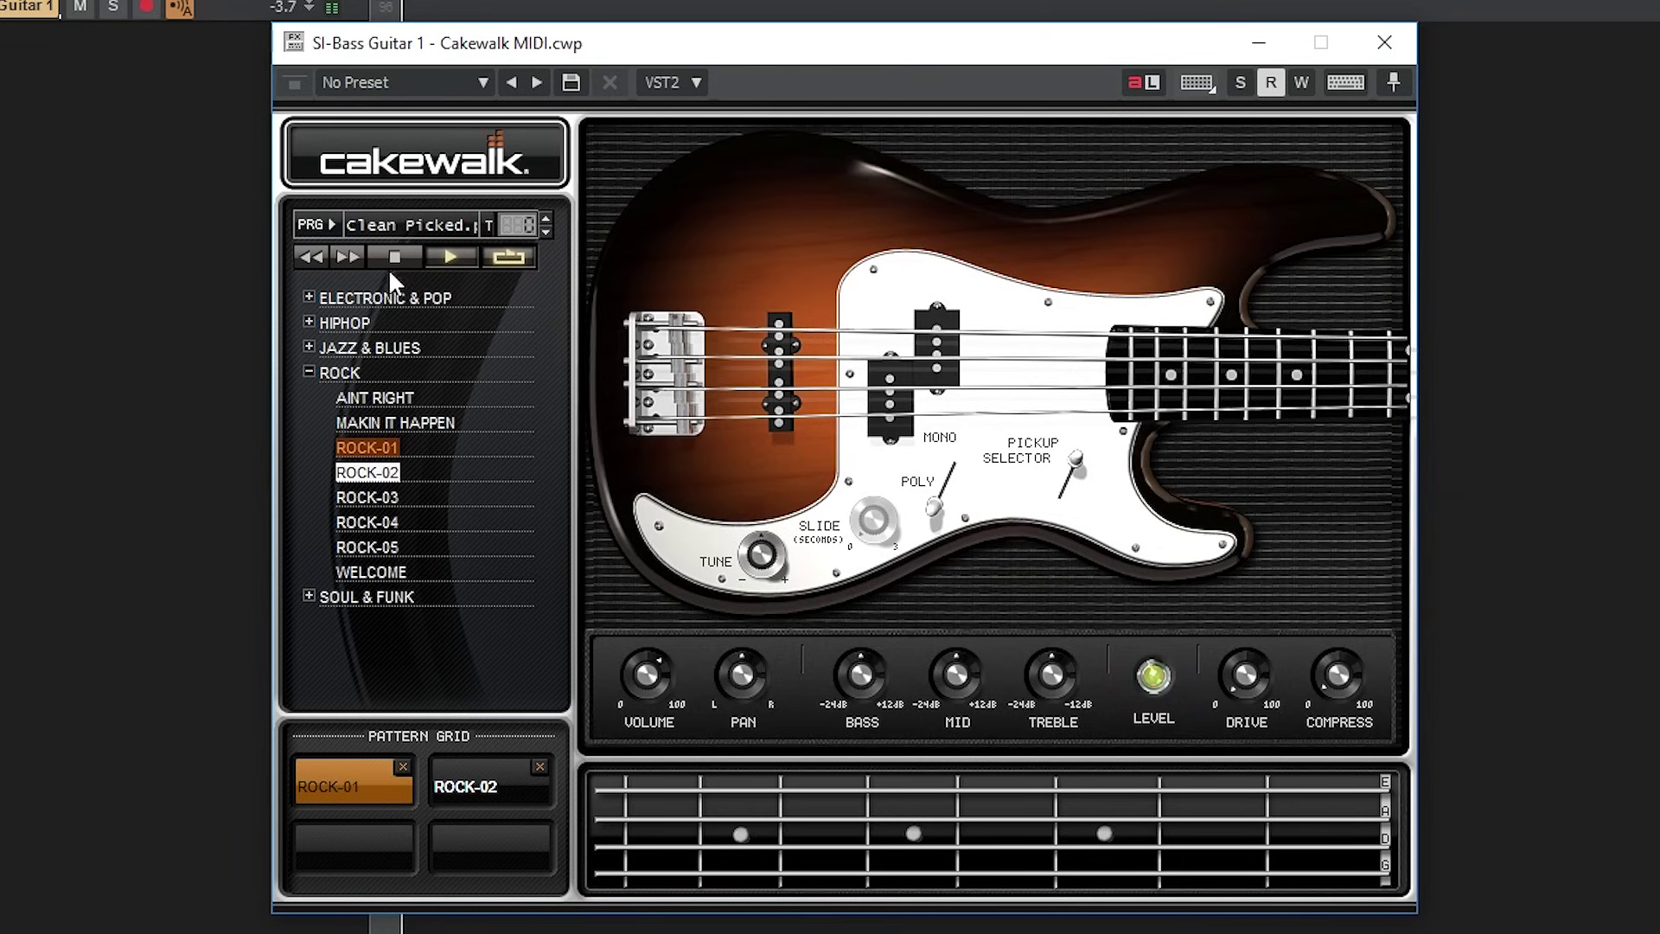
left_click(950, 506)
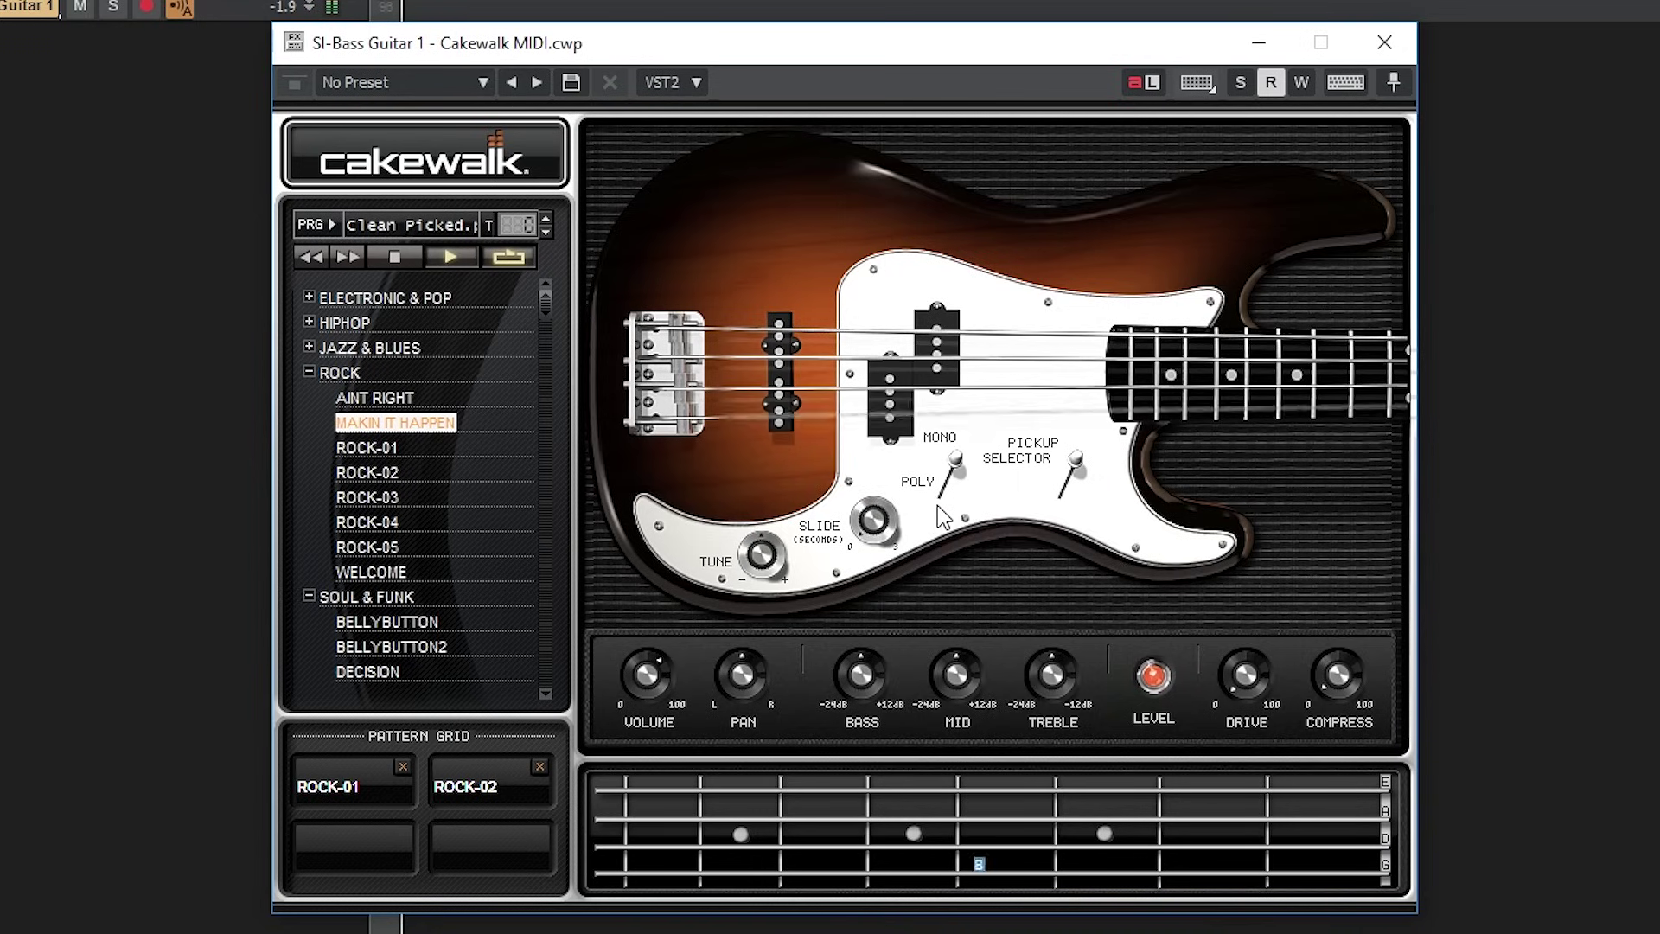
mouse_move(956, 467)
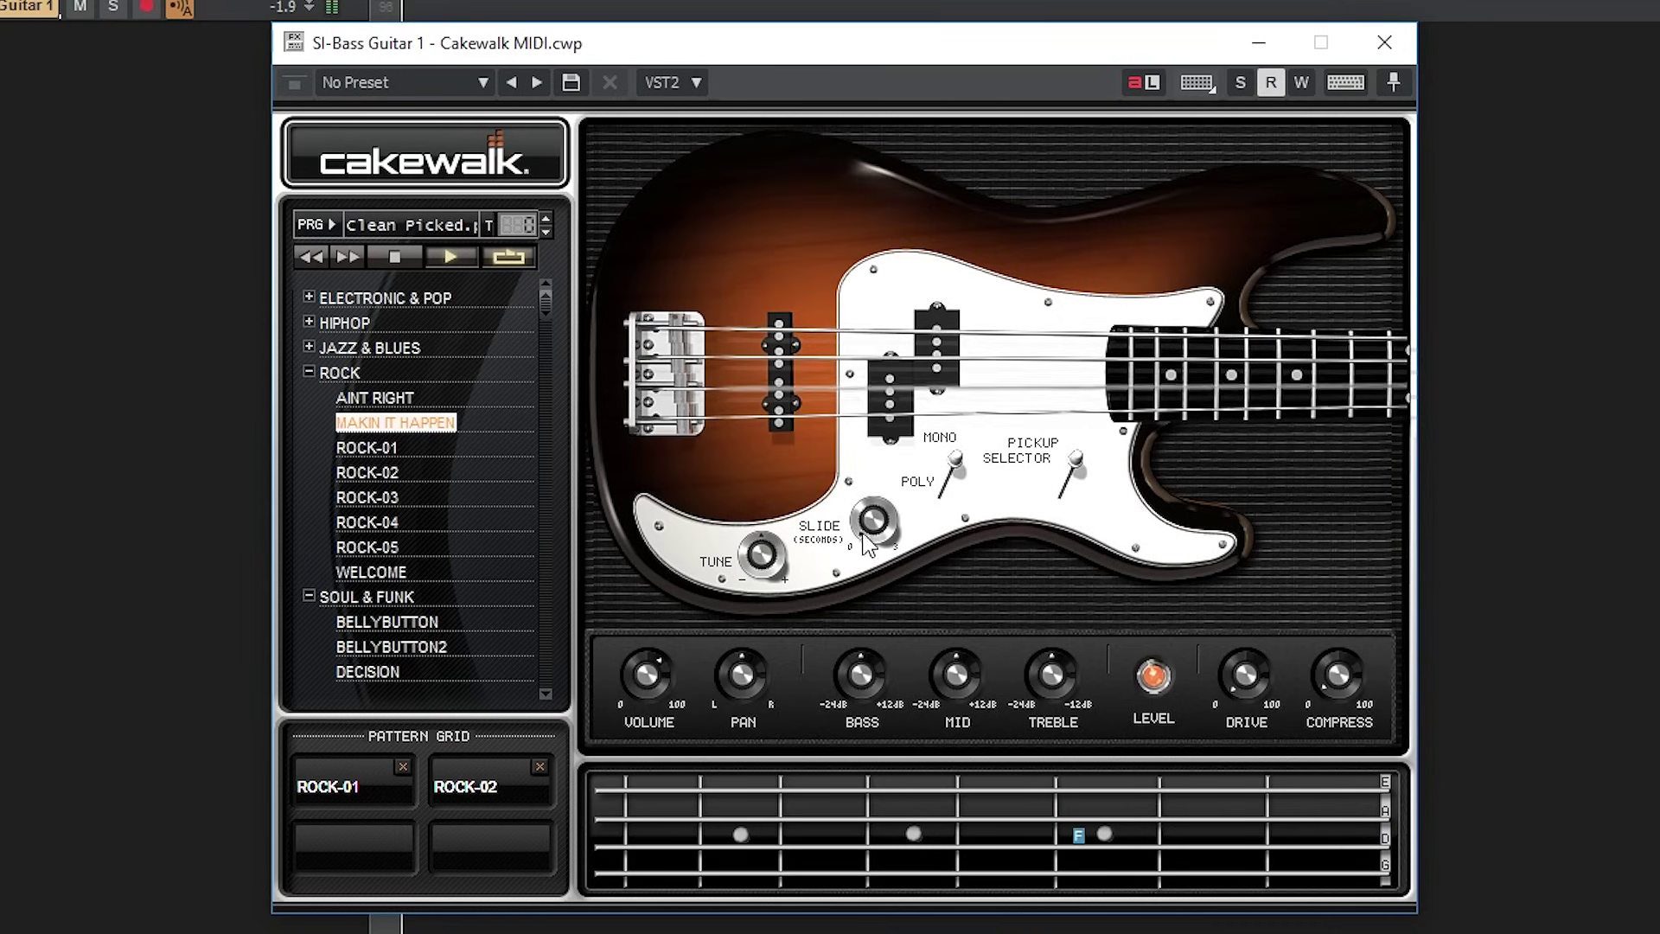
mouse_move(872, 523)
left_click_drag(870, 481, 879, 439)
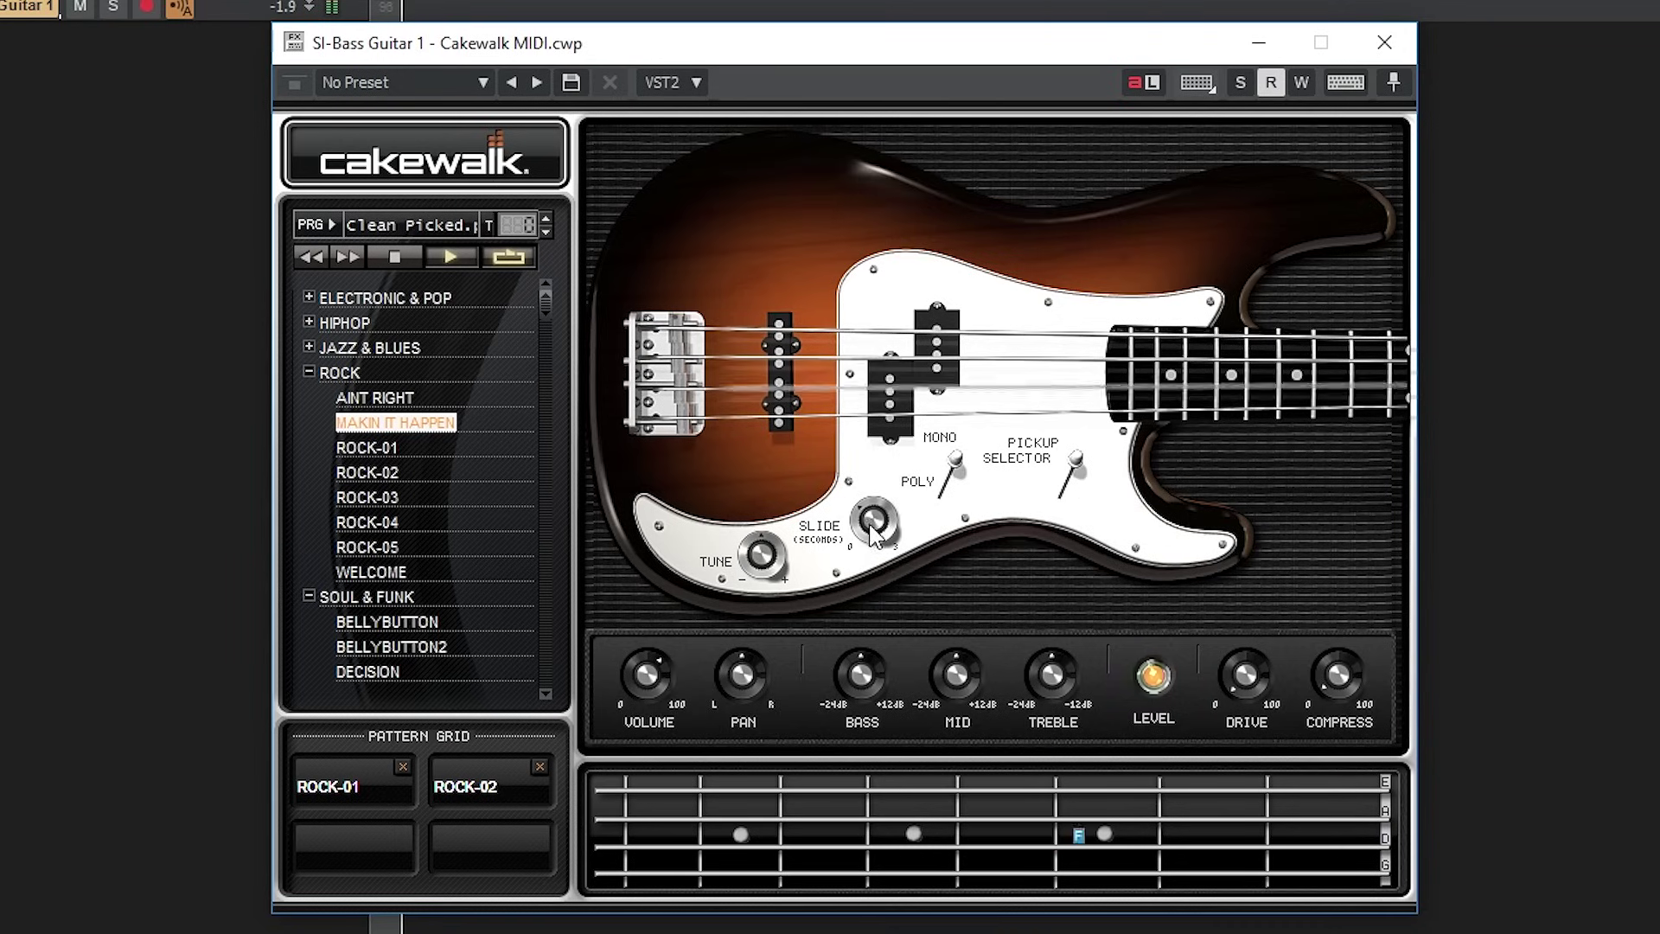
mouse_move(865, 495)
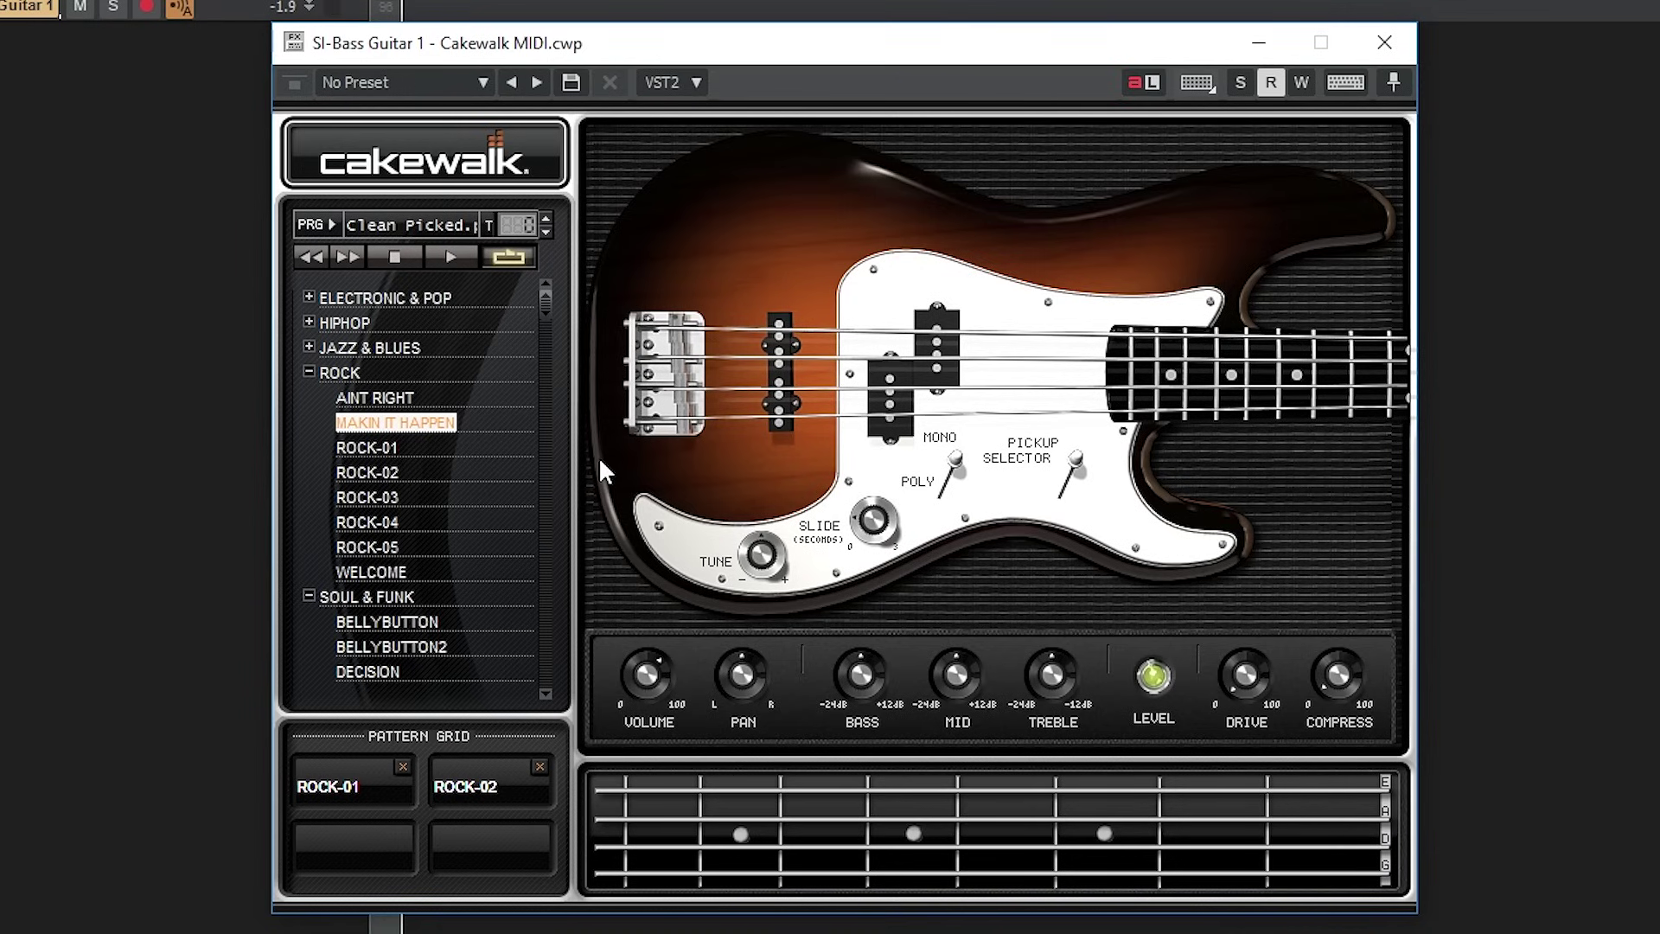
Step: Play ROCK-01 and set volume 82 %, pan 64 %, low EQ 6.5 dB, mid -11.3 dB, high 9.2 dB
left_click(391, 446)
mouse_move(649, 683)
left_click_drag(661, 624, 620, 714)
mouse_move(740, 683)
left_mouse_down()
mouse_move(723, 725)
mouse_move(759, 806)
mouse_move(770, 595)
mouse_move(728, 683)
left_mouse_up()
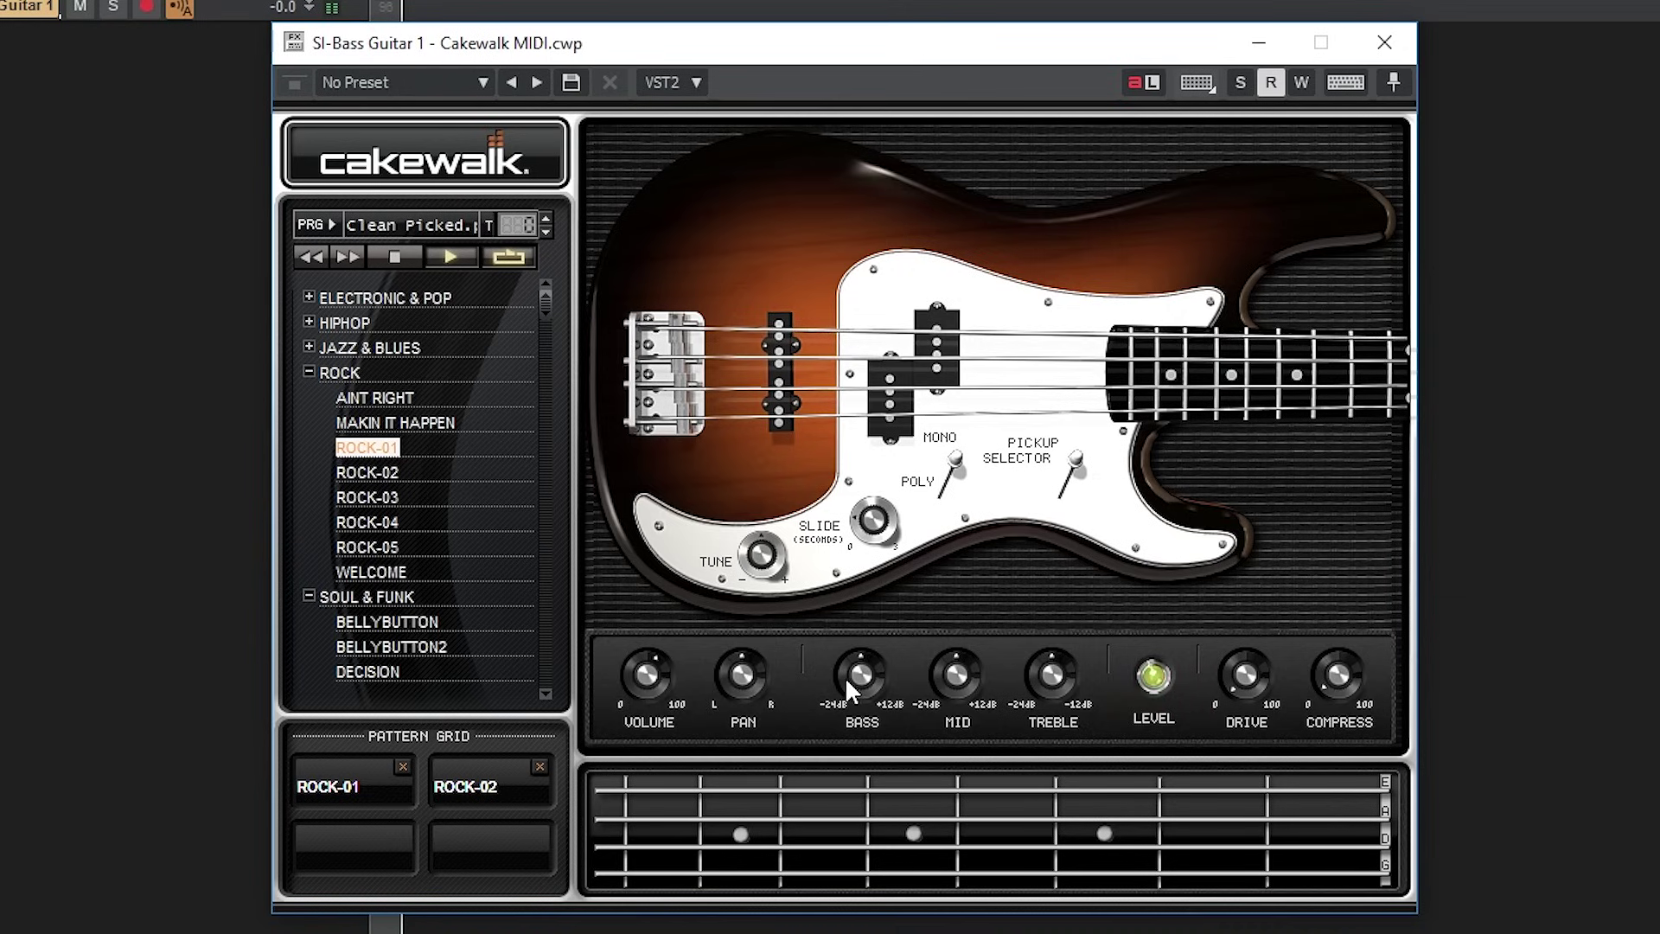
mouse_move(844, 676)
left_mouse_down()
mouse_move(847, 573)
mouse_move(852, 790)
mouse_move(843, 673)
left_mouse_up()
left_click_drag(955, 615, 948, 729)
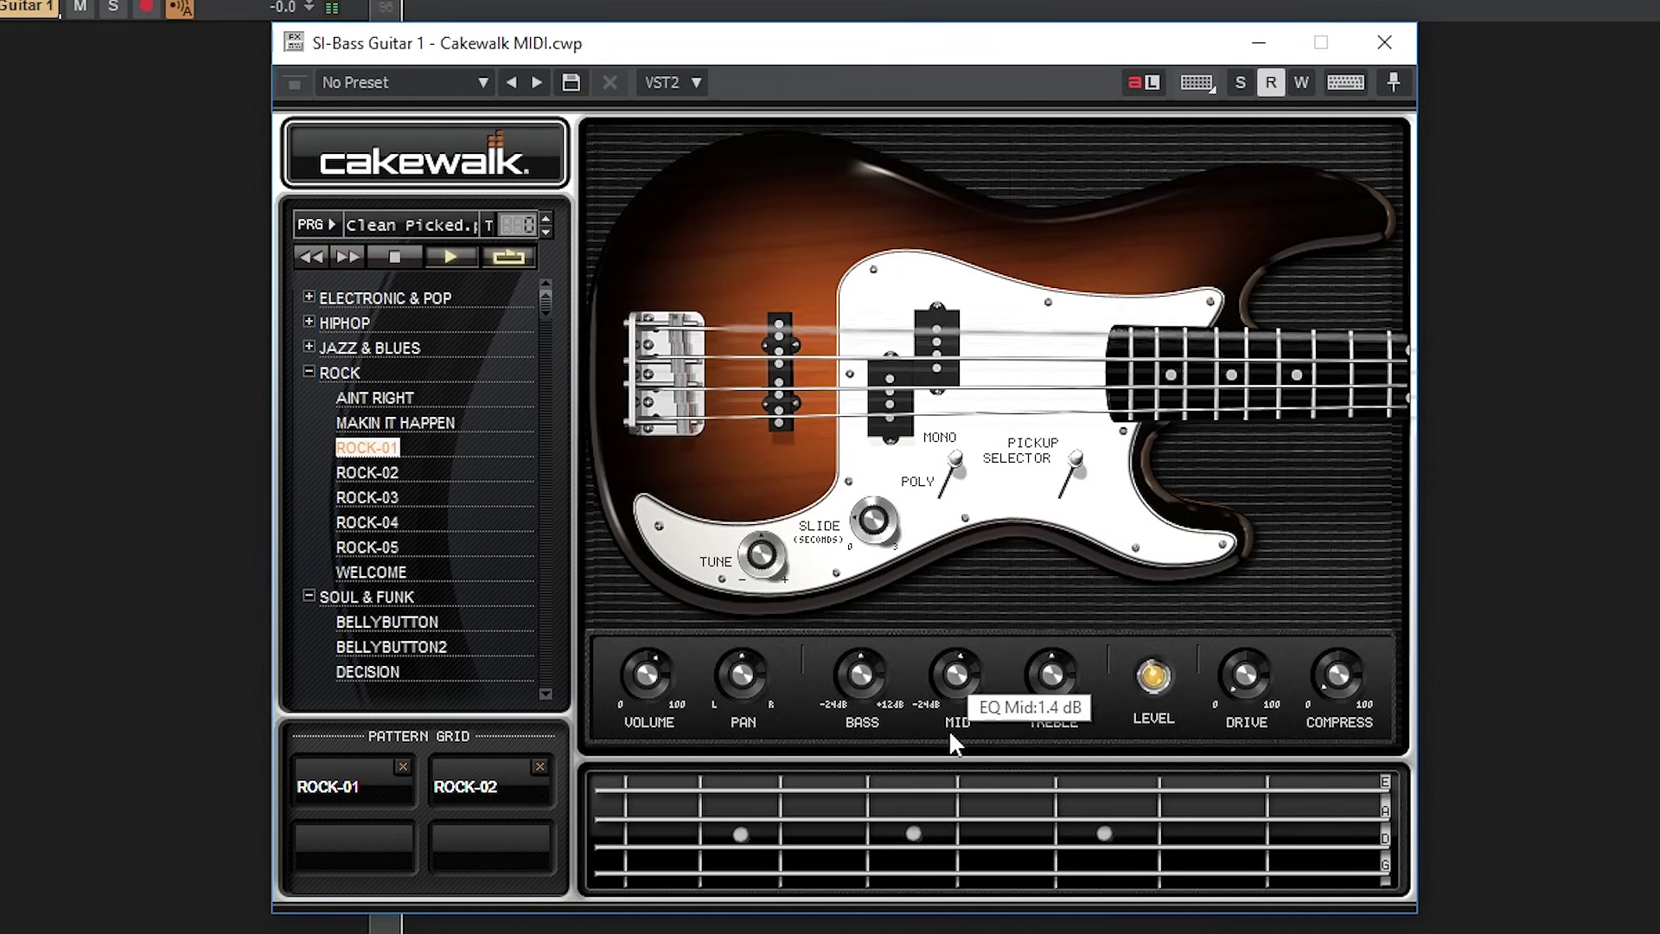
mouse_move(1035, 670)
left_mouse_down()
mouse_move(1043, 568)
mouse_move(1024, 693)
mouse_move(1036, 672)
left_mouse_up()
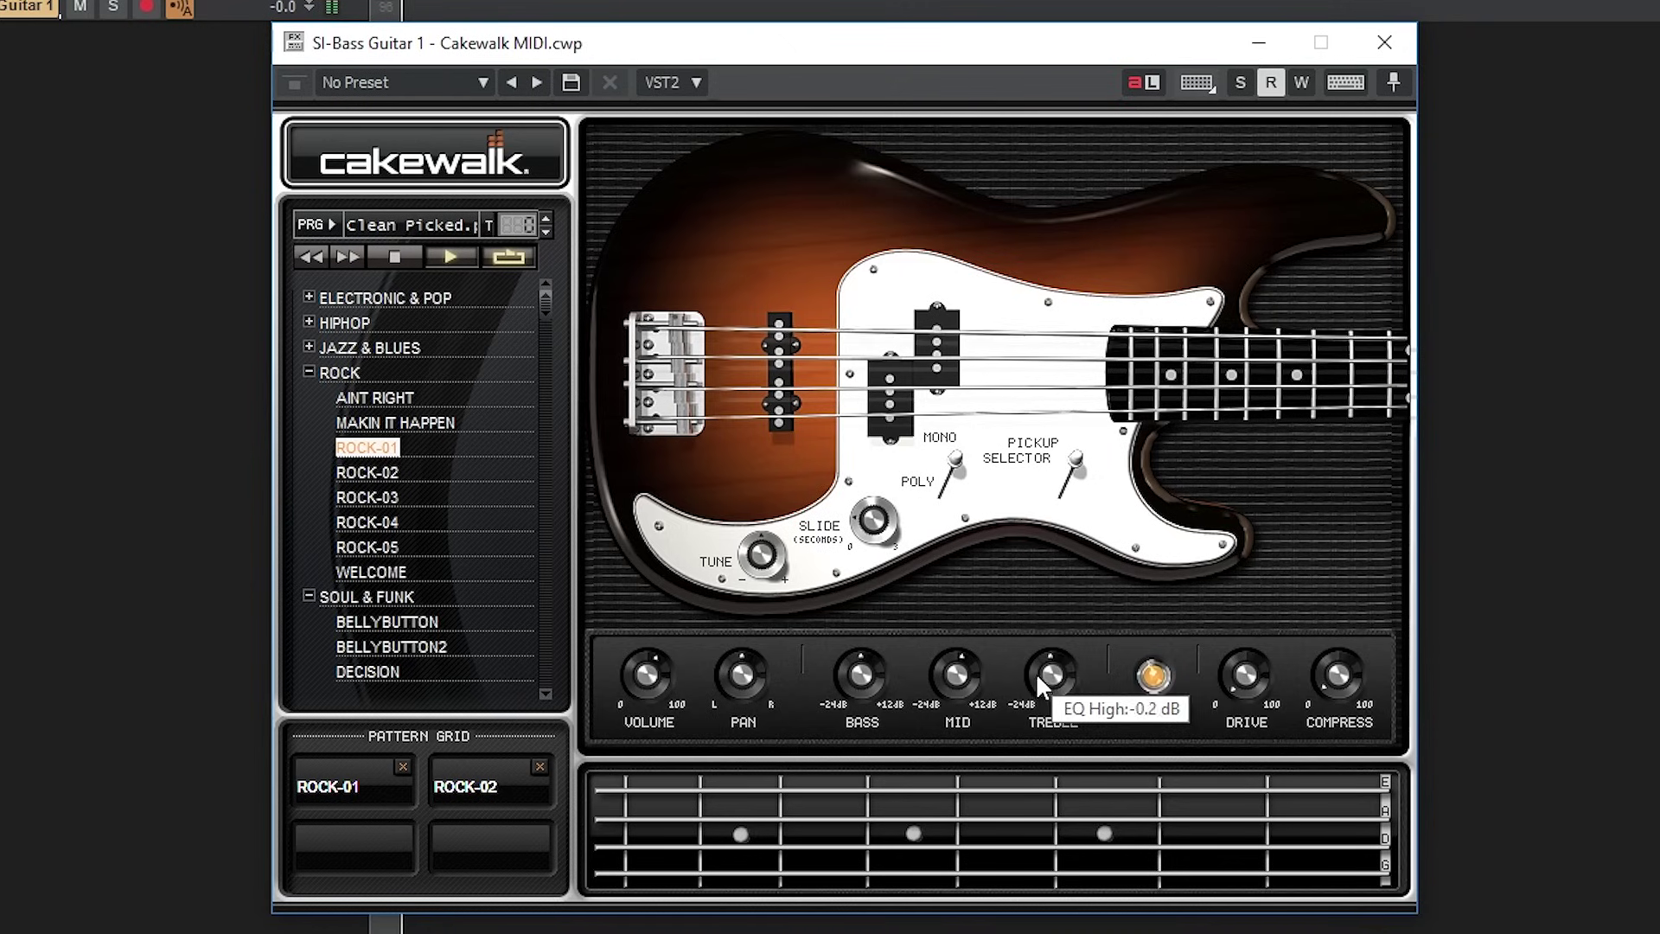
Step: Adjust drive, settle compression at about 20 %, and stop the bass pattern
mouse_move(1231, 642)
left_mouse_down()
mouse_move(1243, 548)
mouse_move(1218, 665)
left_mouse_up()
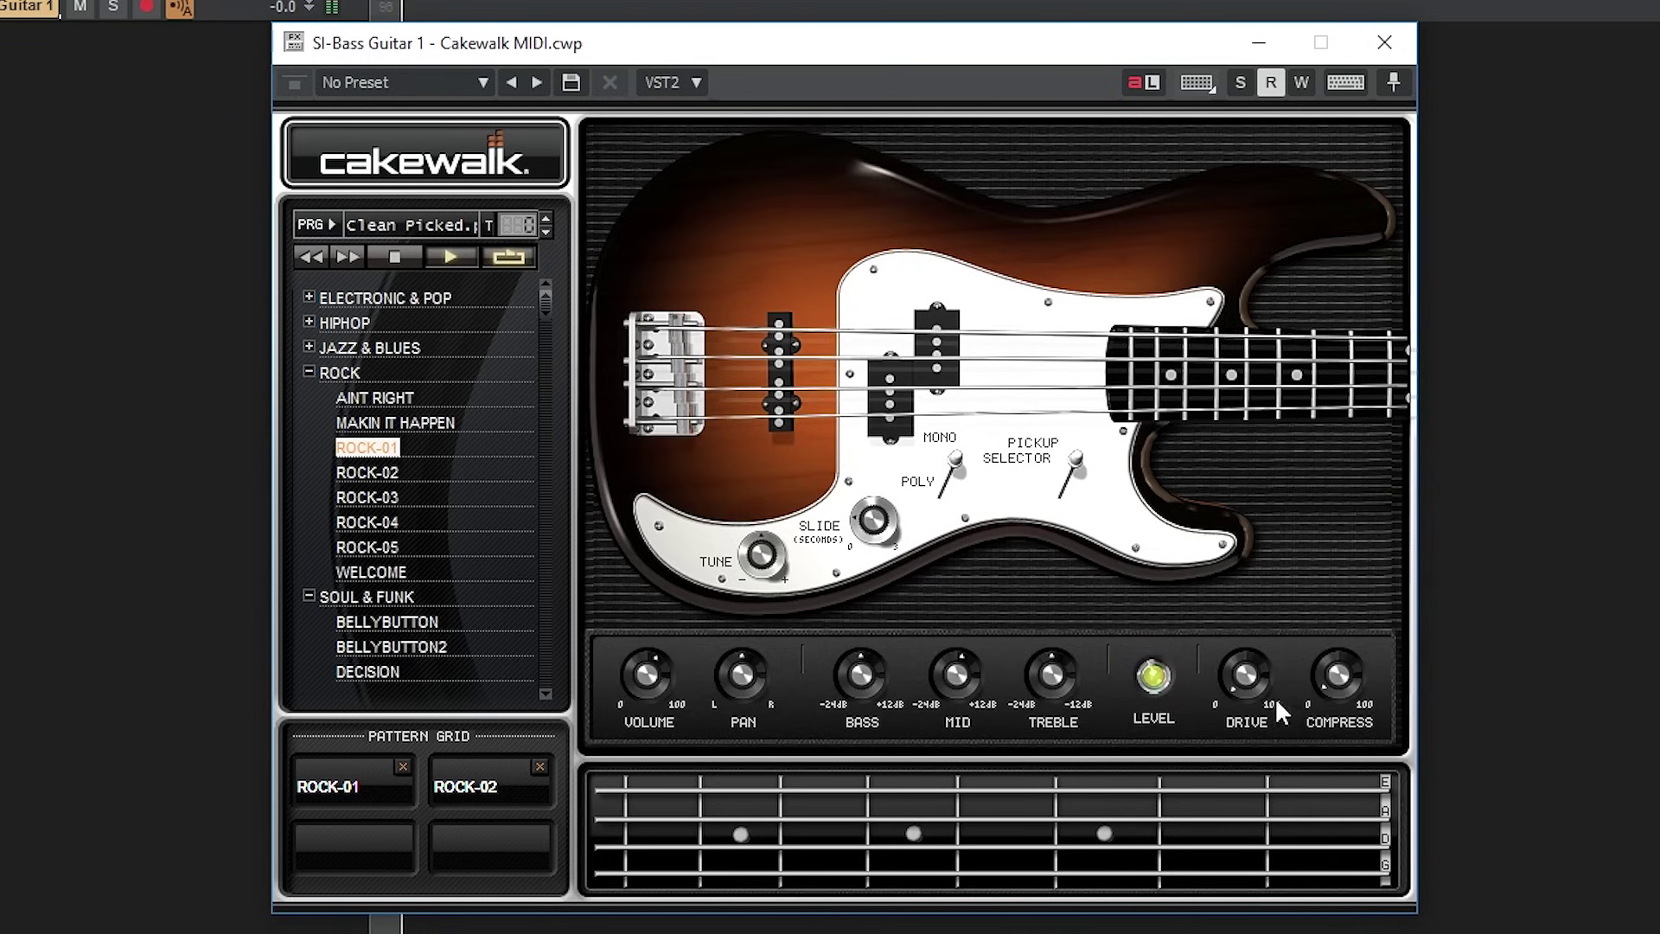
left_click_drag(1332, 682, 1340, 519)
left_click_drag(1326, 673, 1339, 899)
left_click(397, 253)
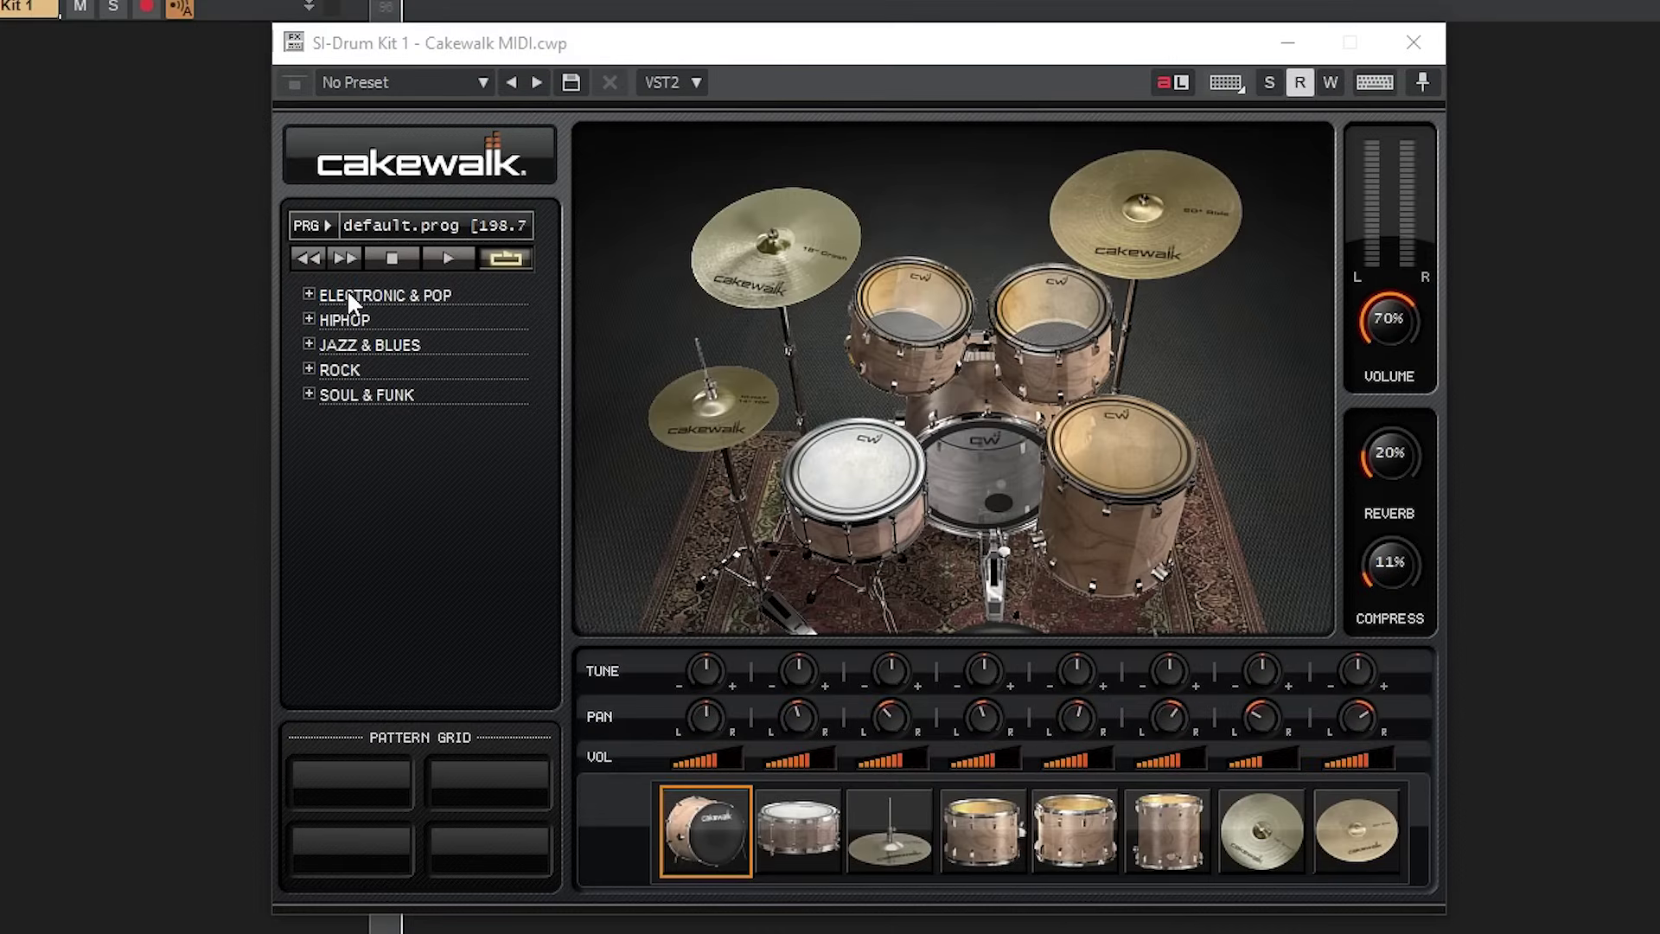
Step: Play the ROCK BEAT THIS pattern and try drum kit programs until Rock Kit.prog is loaded, striking hi-hat and snare
left_click(310, 370)
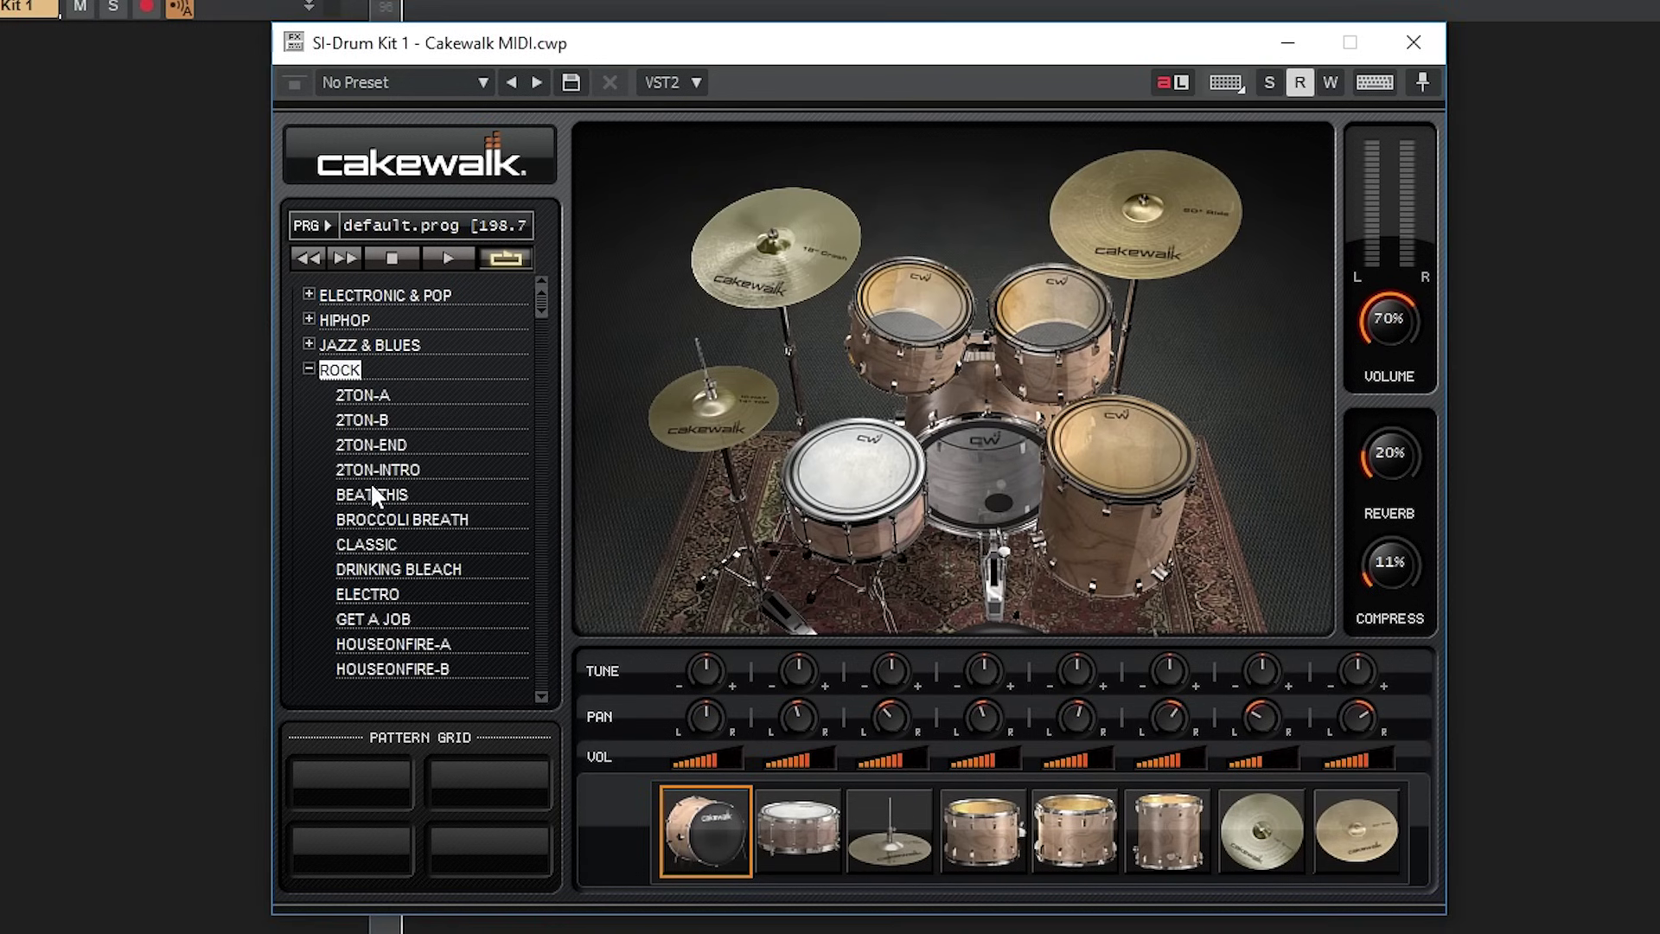
left_click(374, 497)
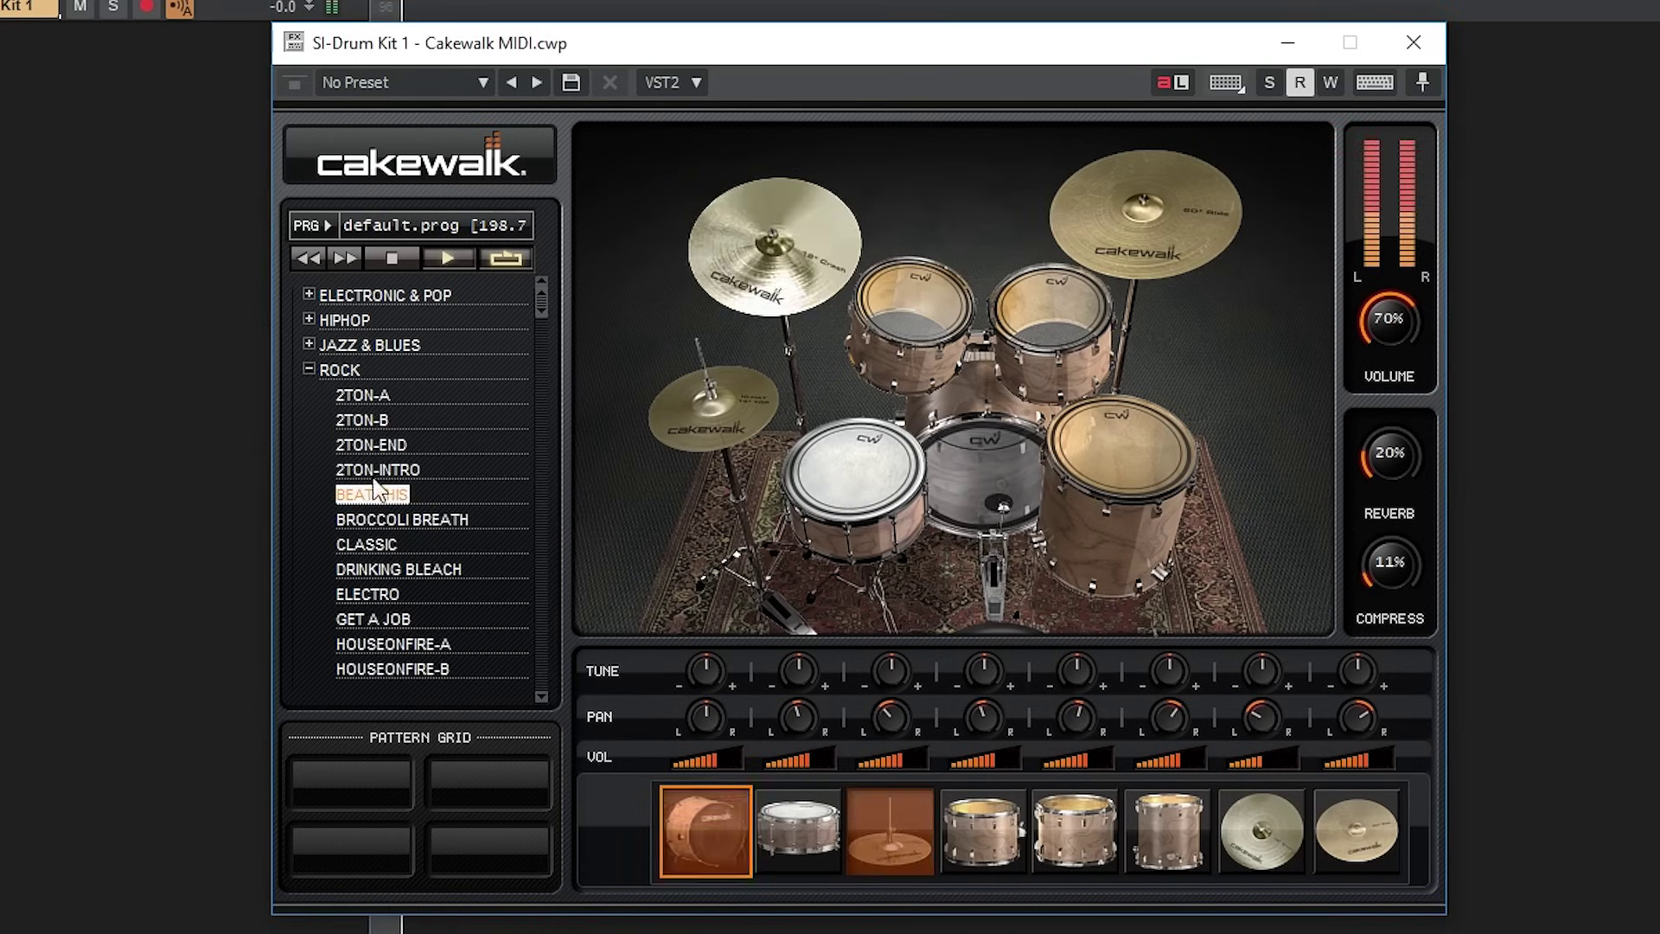
left_click(398, 229)
double_click(439, 300)
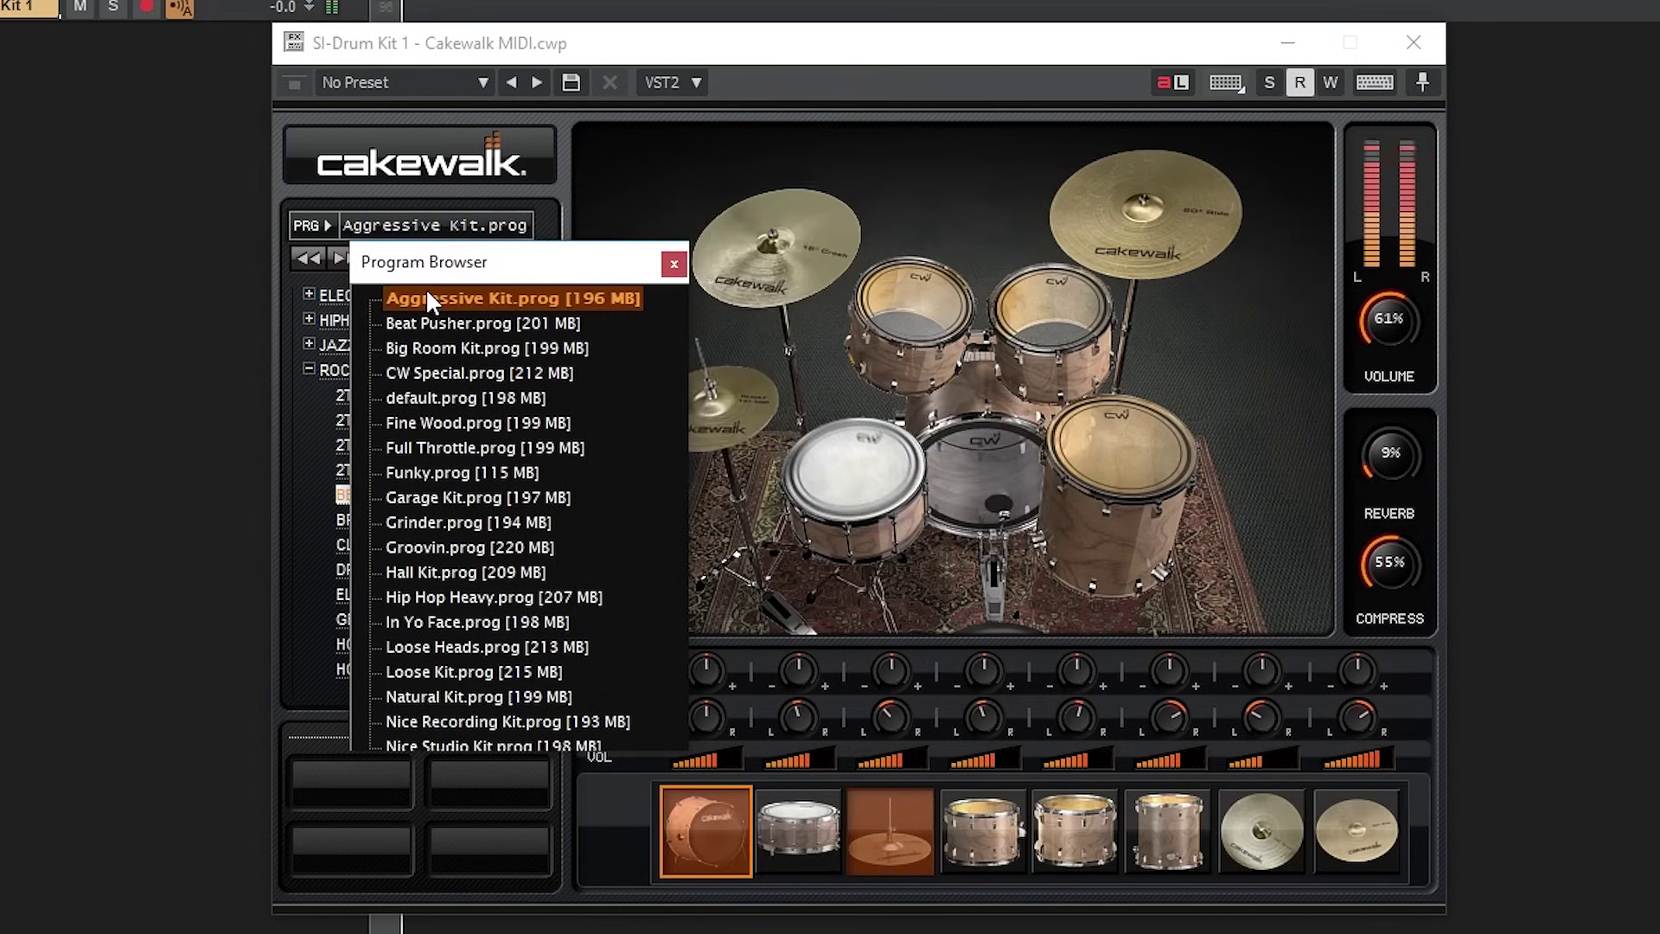
double_click(432, 423)
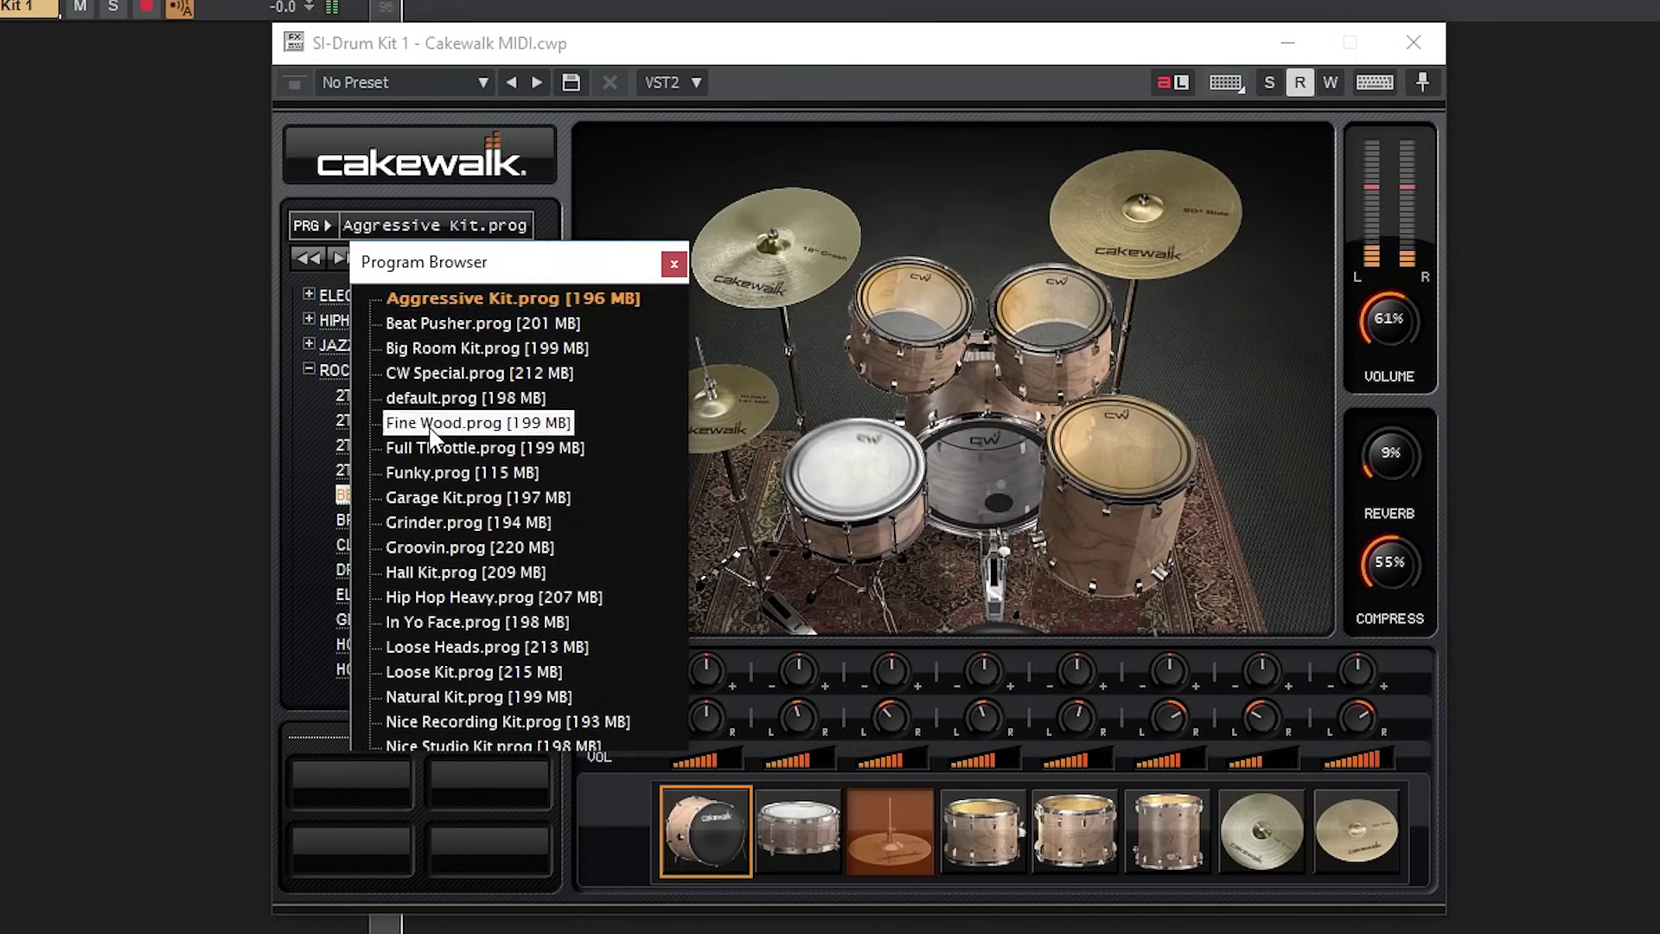
left_click(719, 401)
left_click(848, 477)
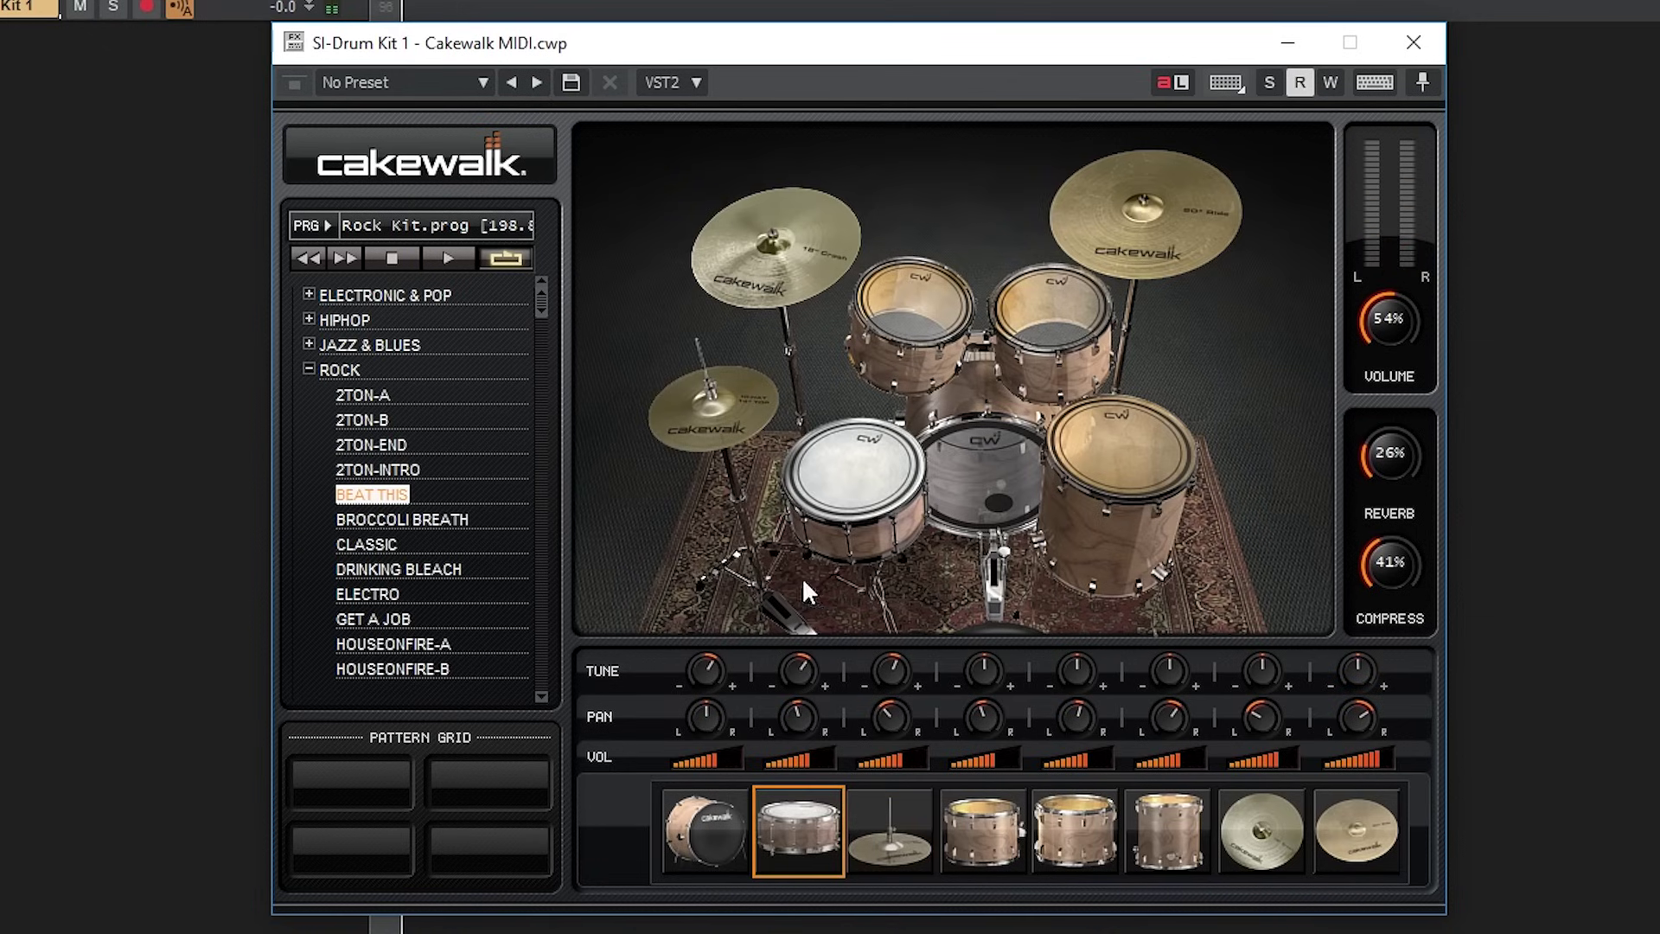
Step: Tune the snare down to about -14.9 st, striking it to check the pitch
left_click(826, 512)
left_click(823, 506)
left_click_drag(813, 665, 796, 817)
left_click(841, 515)
left_click(849, 477)
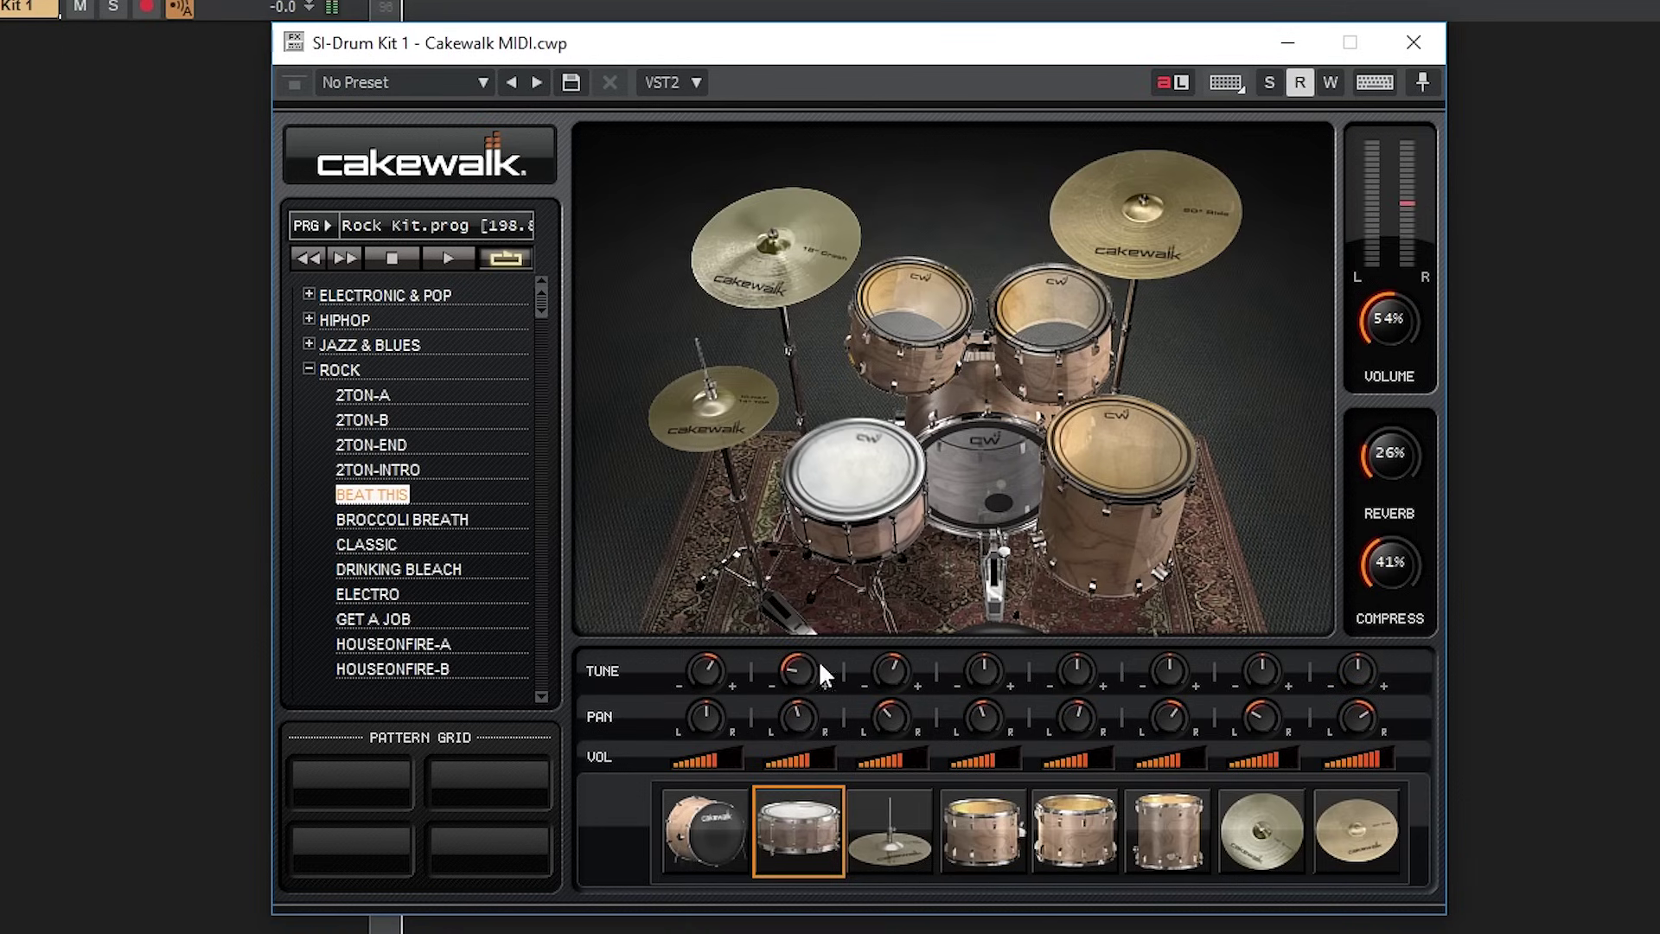
left_click_drag(797, 668, 794, 681)
left_click(845, 480)
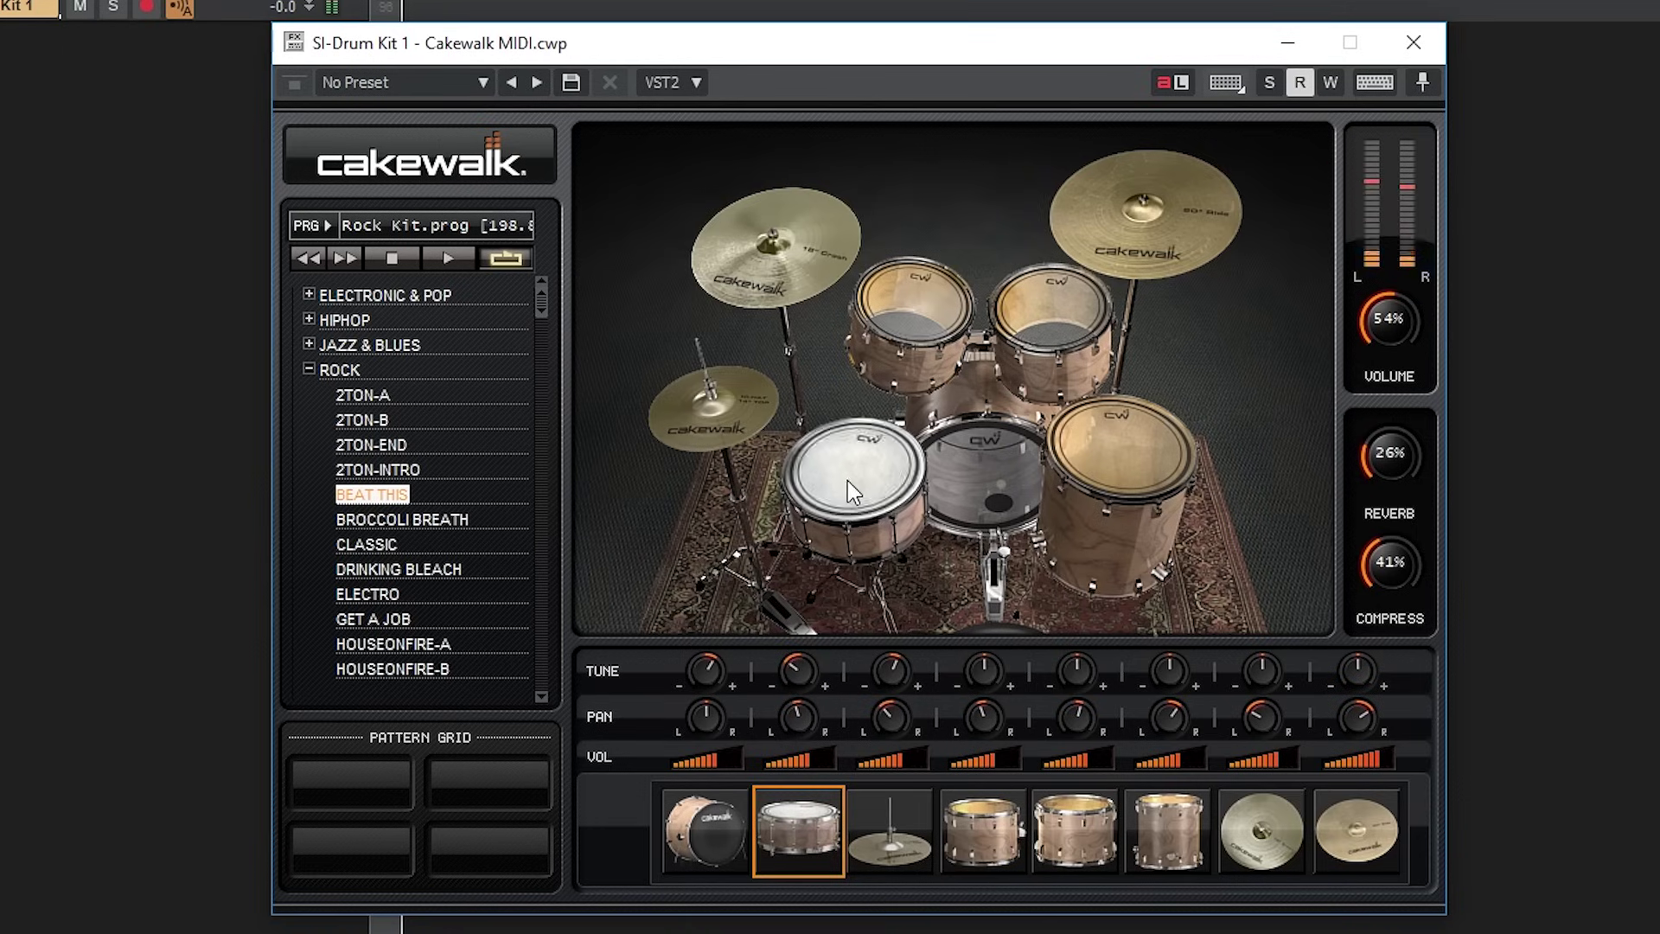
left_click(844, 500)
Step: Lower the left rack tom's tuning in two passes, striking it between adjustments
left_click(947, 310)
left_click(948, 310)
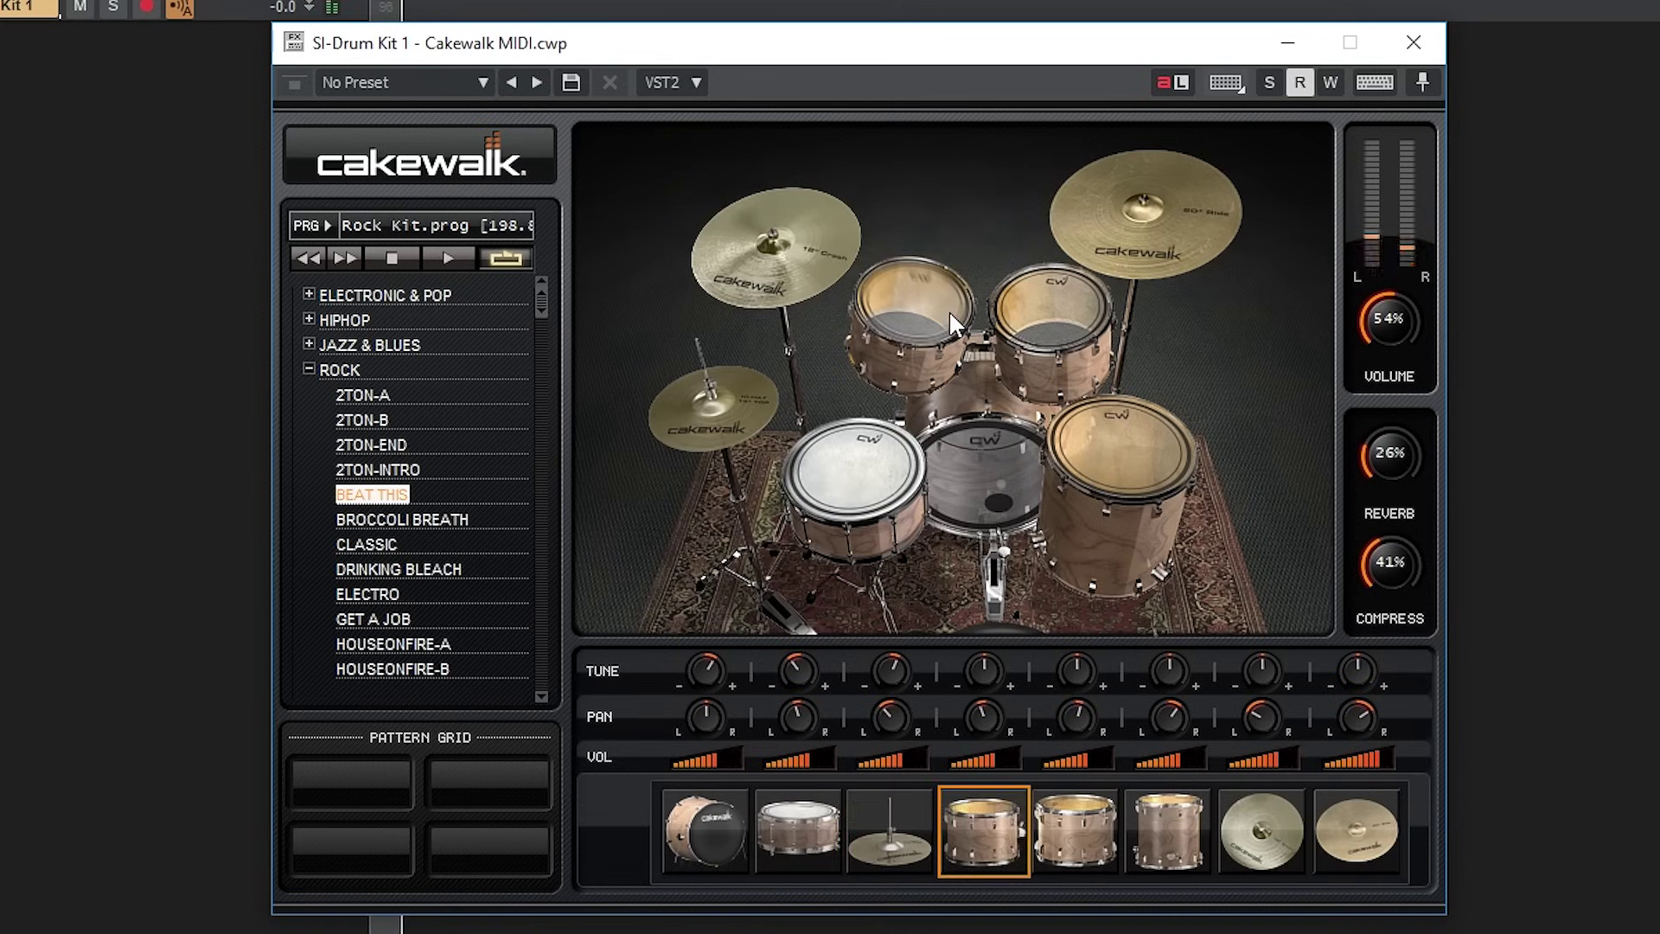
left_click_drag(974, 657, 981, 693)
left_click(908, 309)
left_click(915, 299)
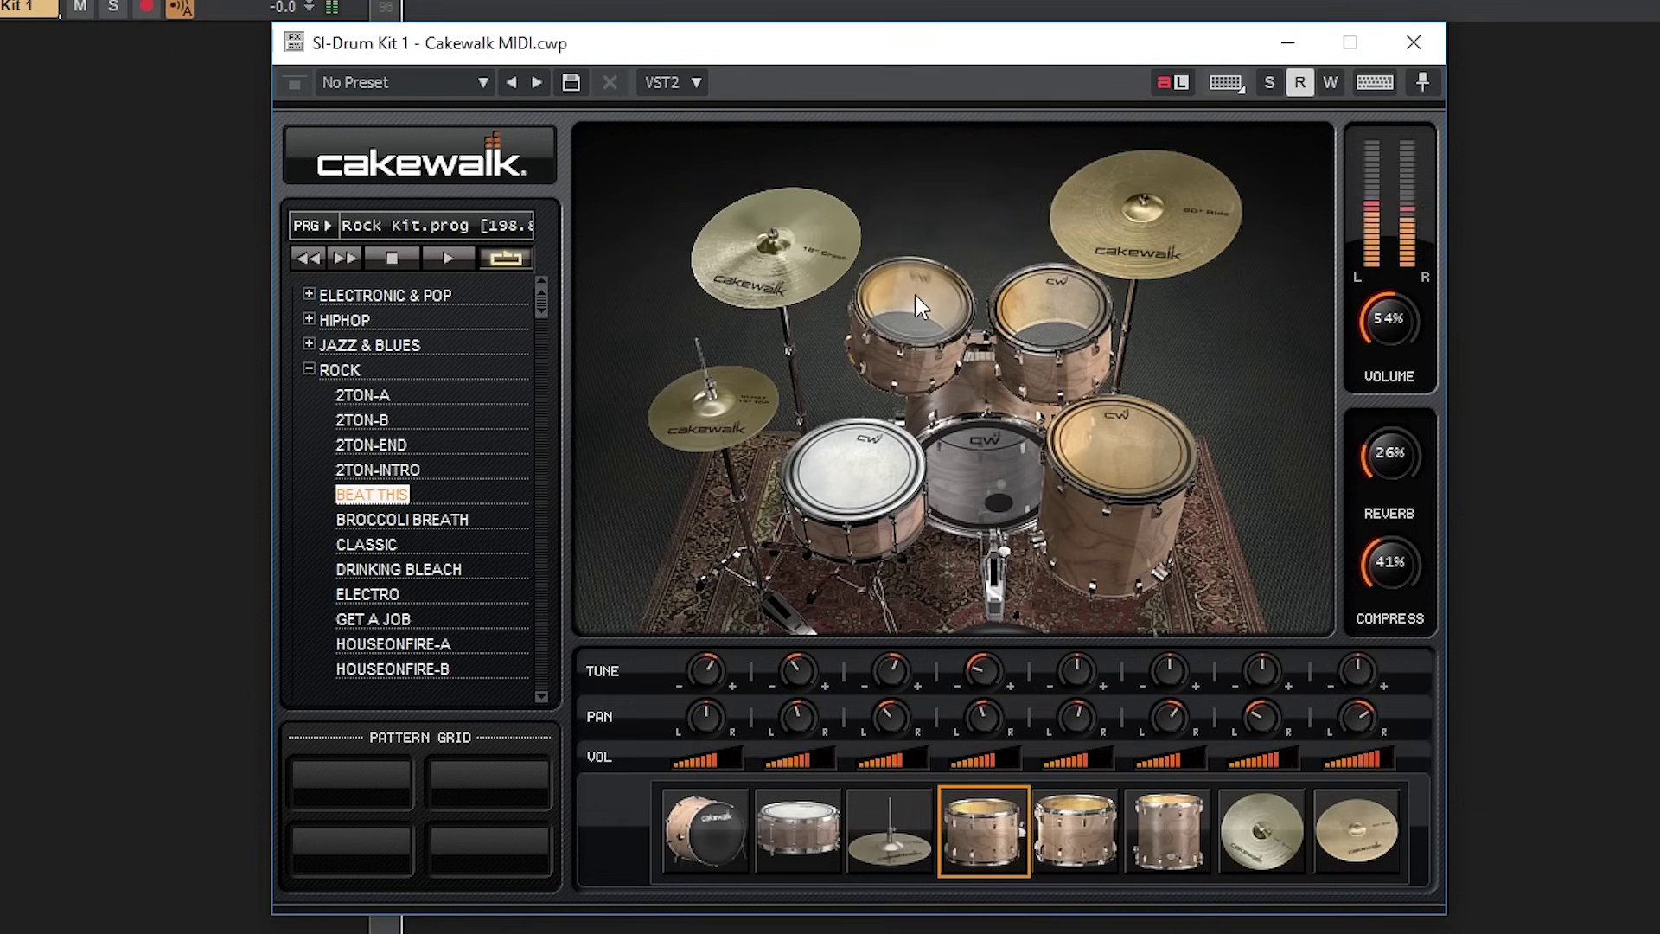
left_click_drag(968, 665, 972, 684)
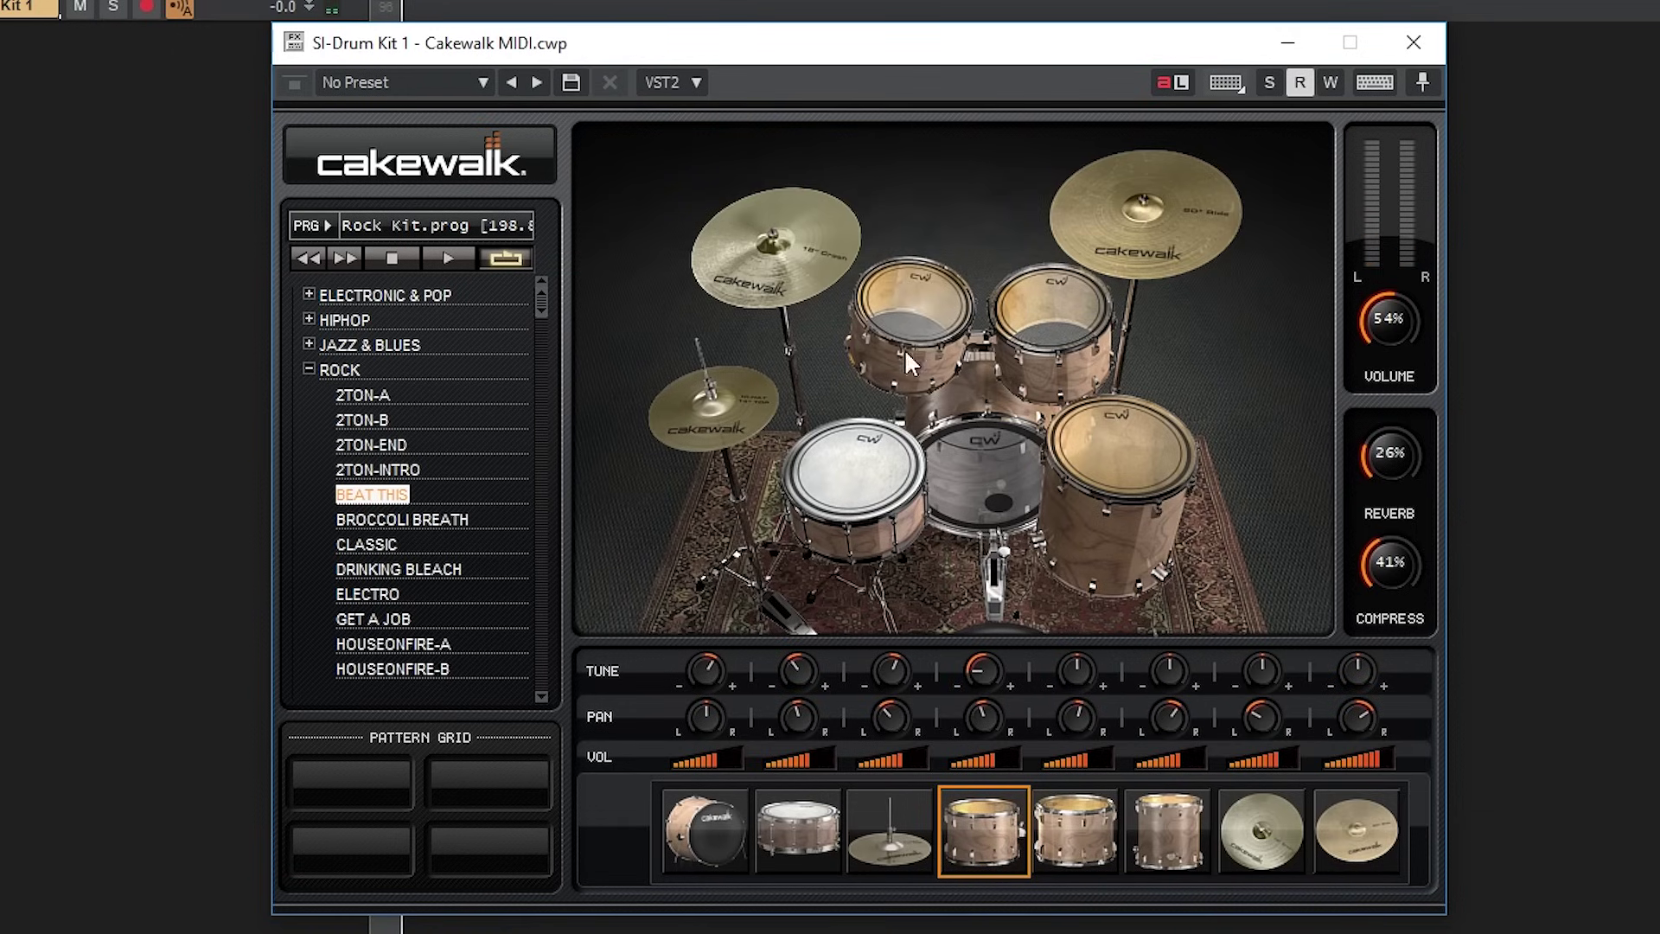
Step: With the pattern playing, set kit volume to 50 % and reverb to 30 %, then stop
key("space")
left_click_drag(1387, 322, 1351, 324)
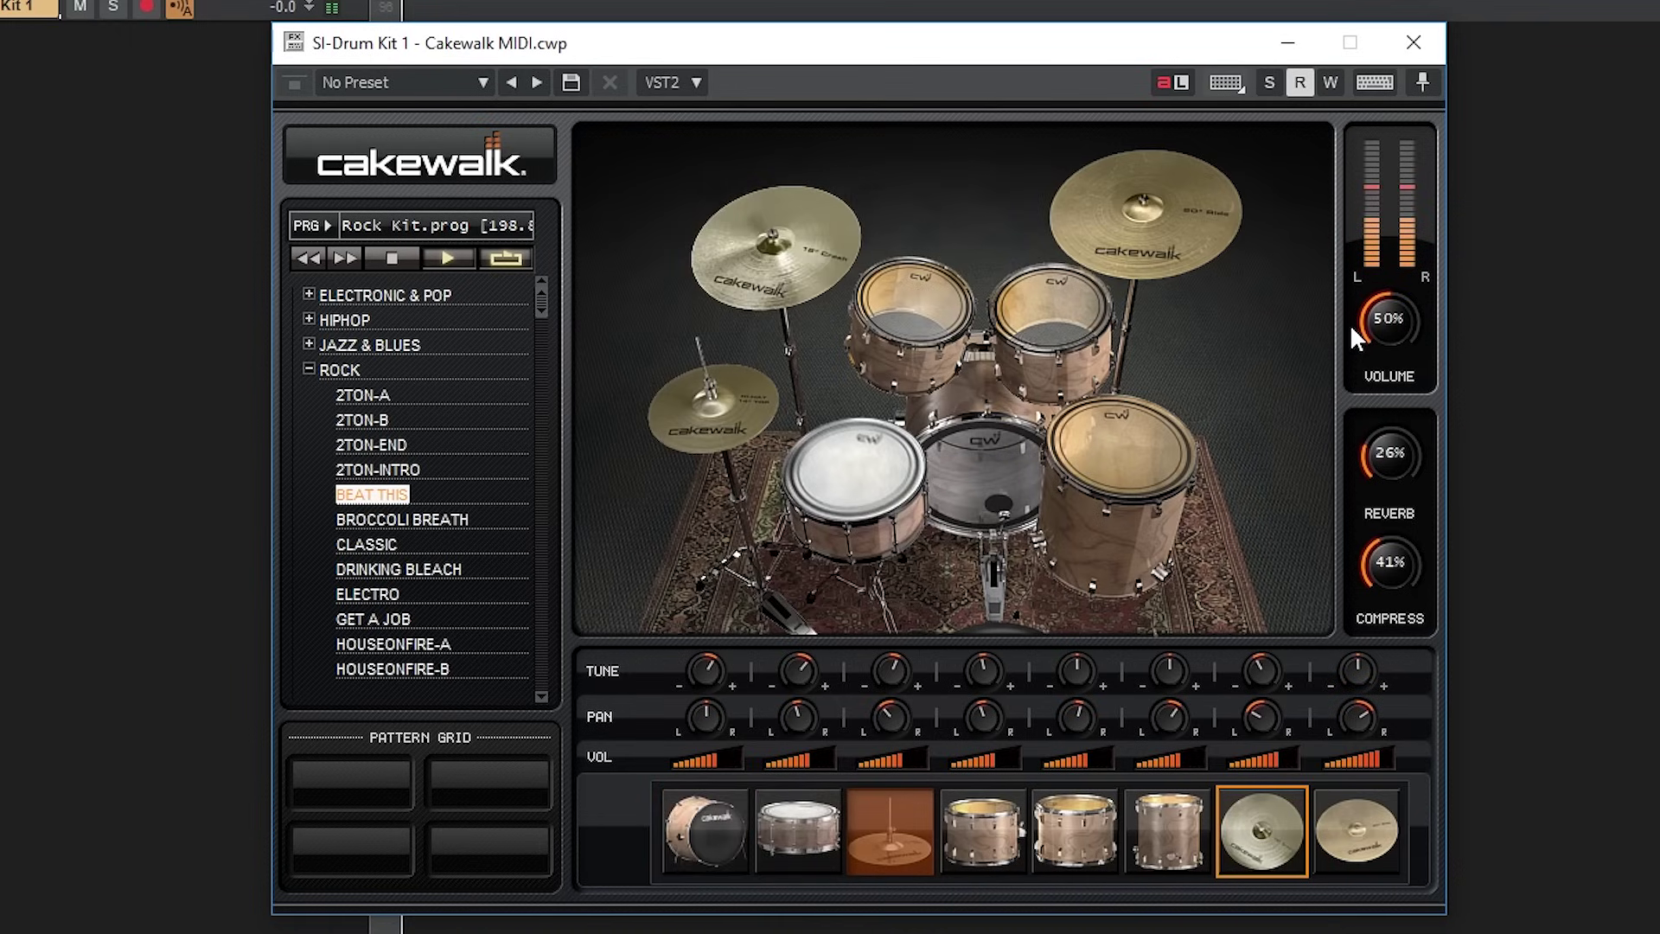
mouse_move(1358, 453)
left_mouse_down()
mouse_move(1378, 341)
mouse_move(1343, 443)
left_mouse_up()
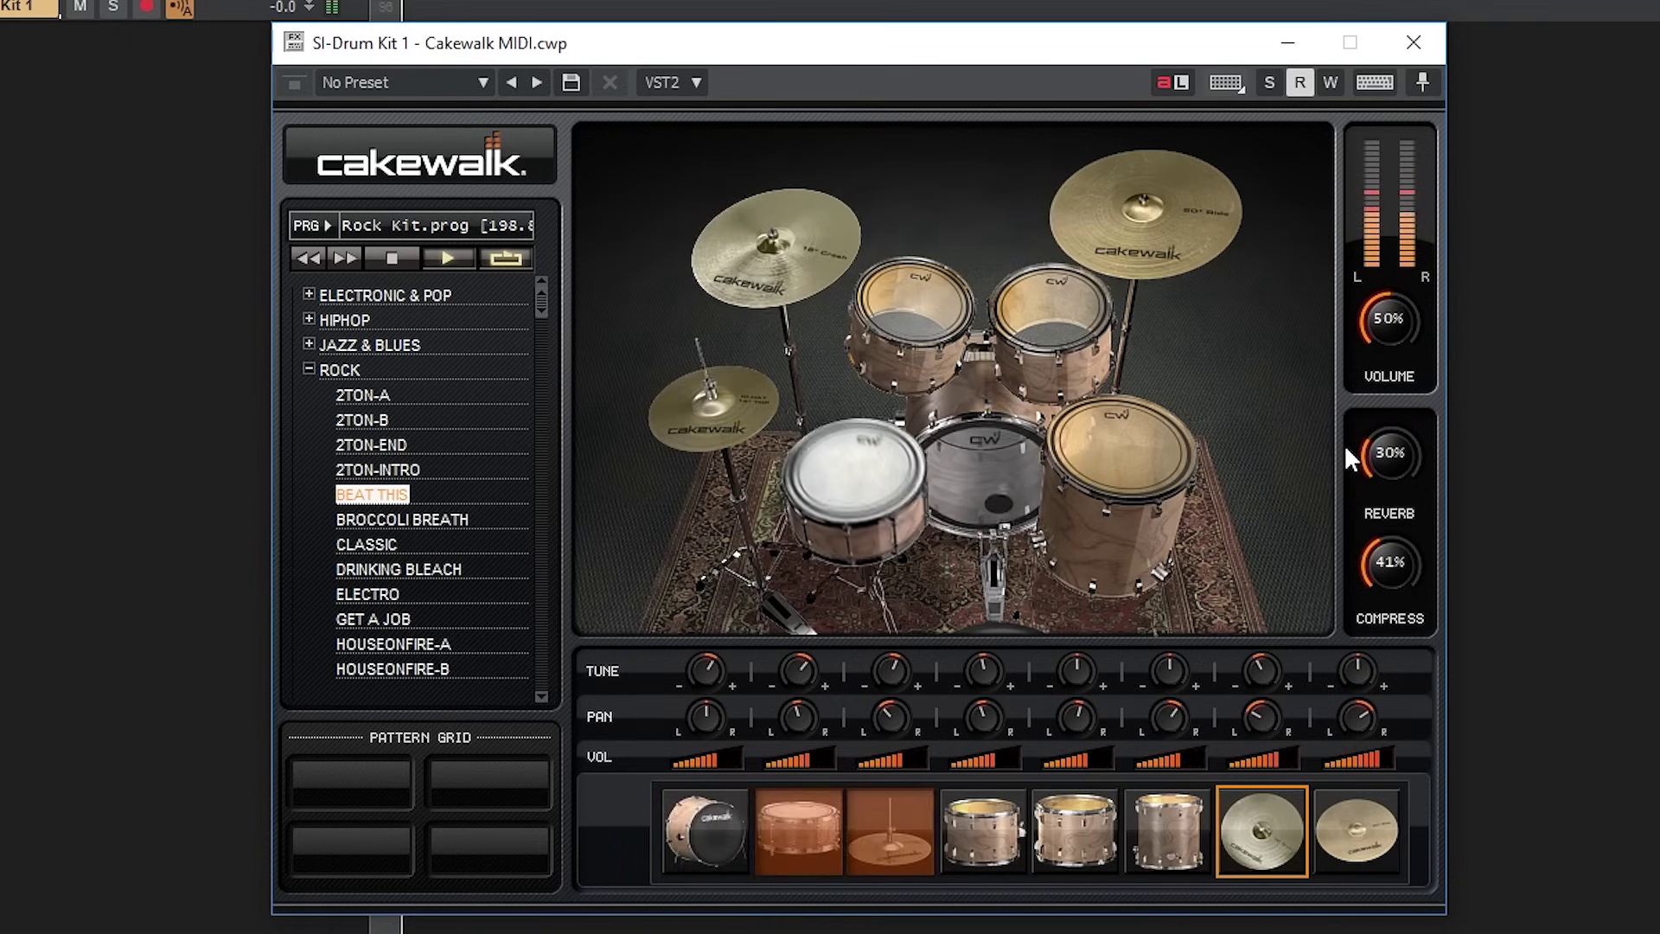
left_click(396, 252)
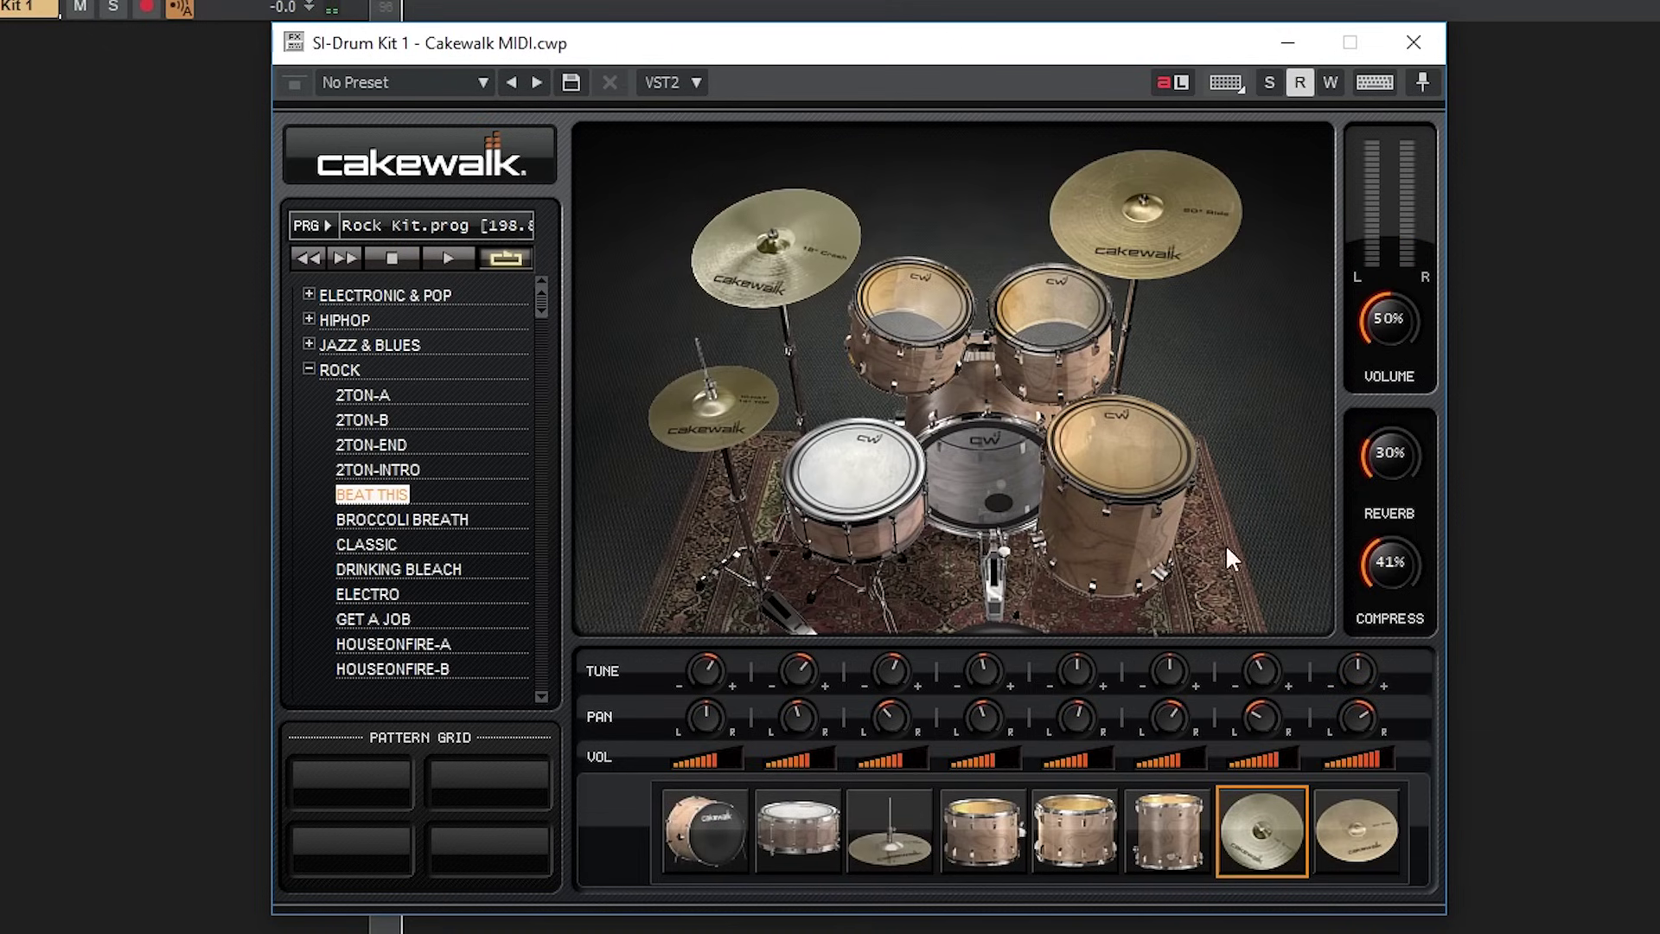
Step: Compare kit compression at 0 % and 100 % on the snare, and lower the left rack tom's tuning
left_click_drag(1356, 563, 1373, 693)
left_click(874, 480)
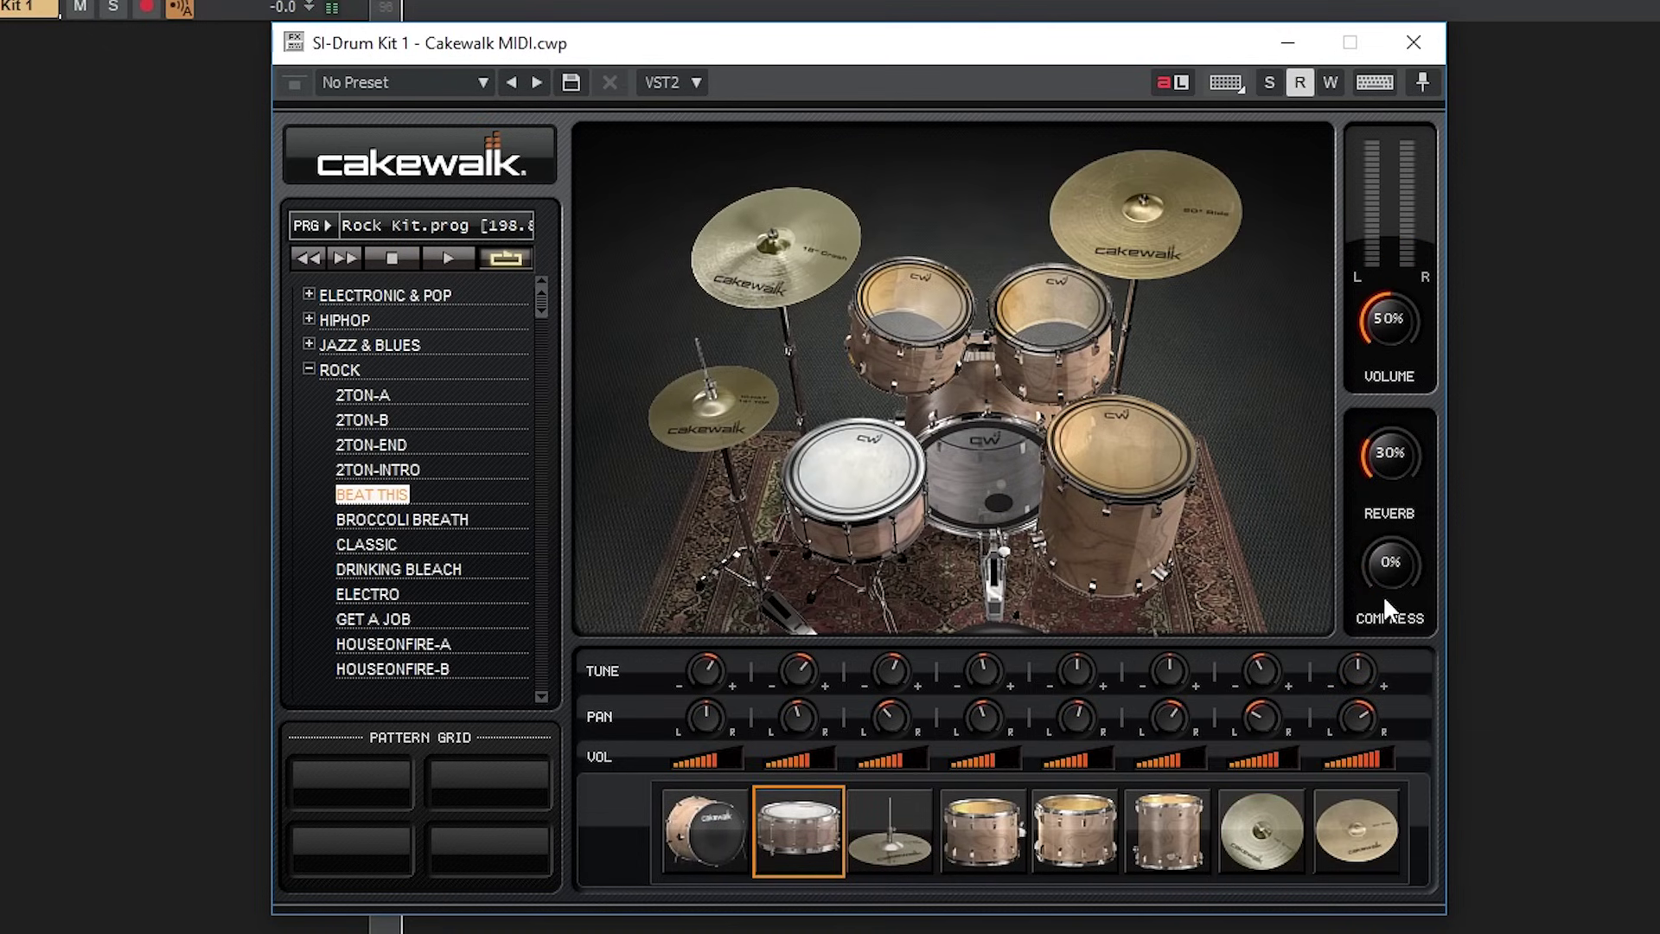
left_click_drag(1383, 594, 1375, 259)
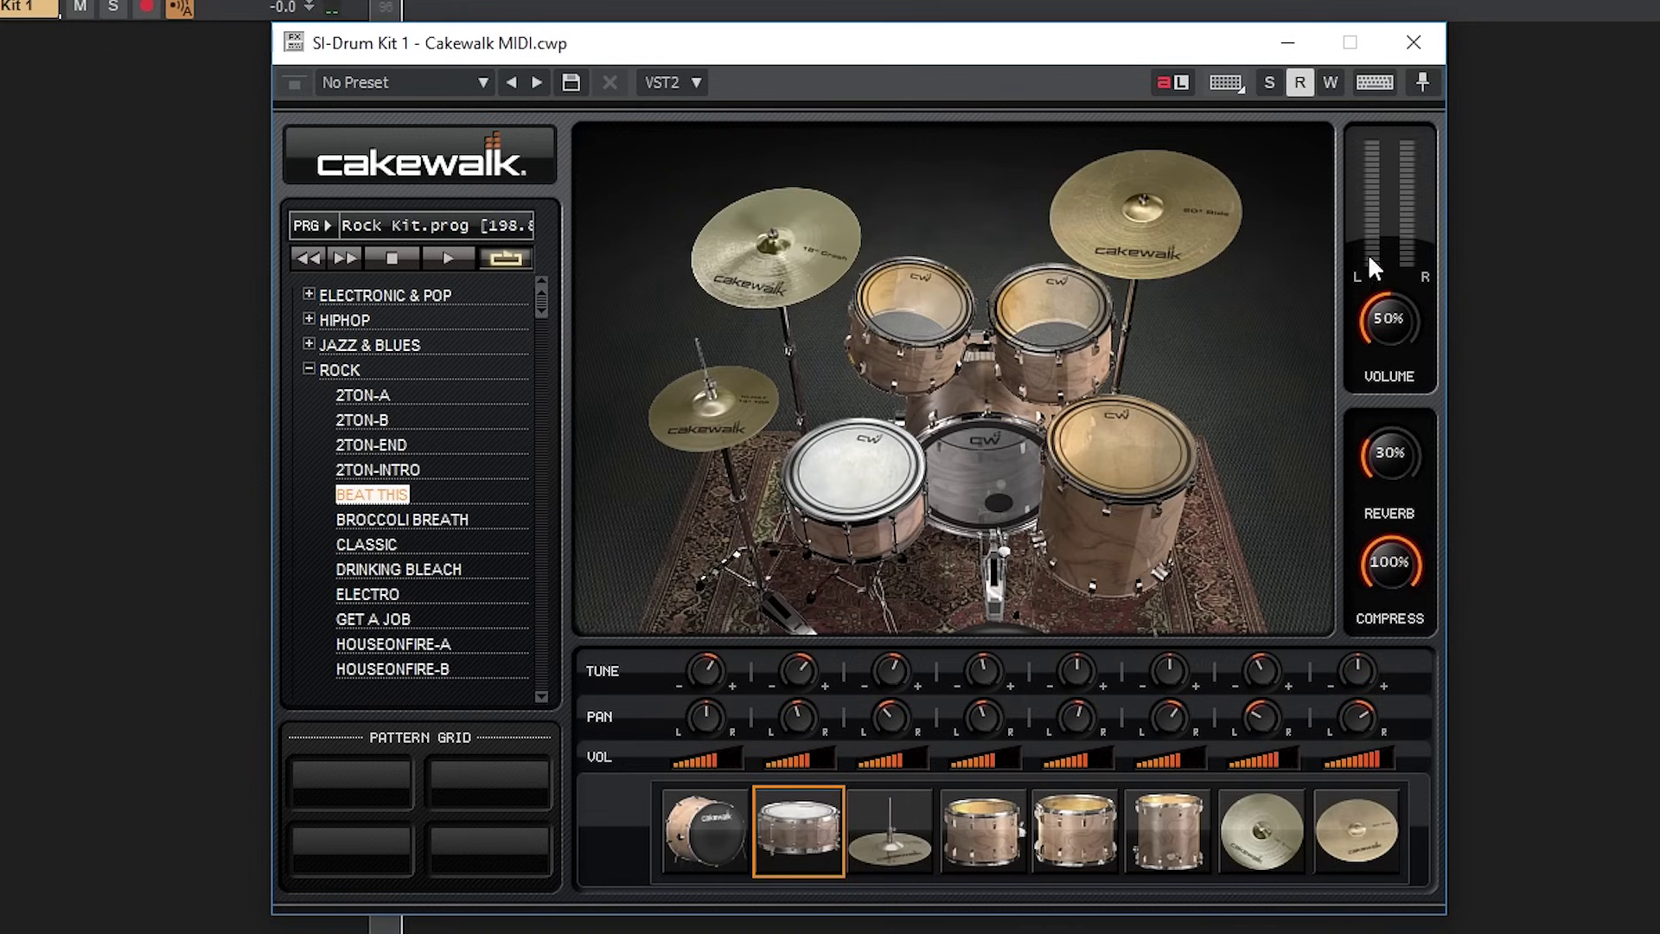
left_click(872, 467)
left_click(903, 305)
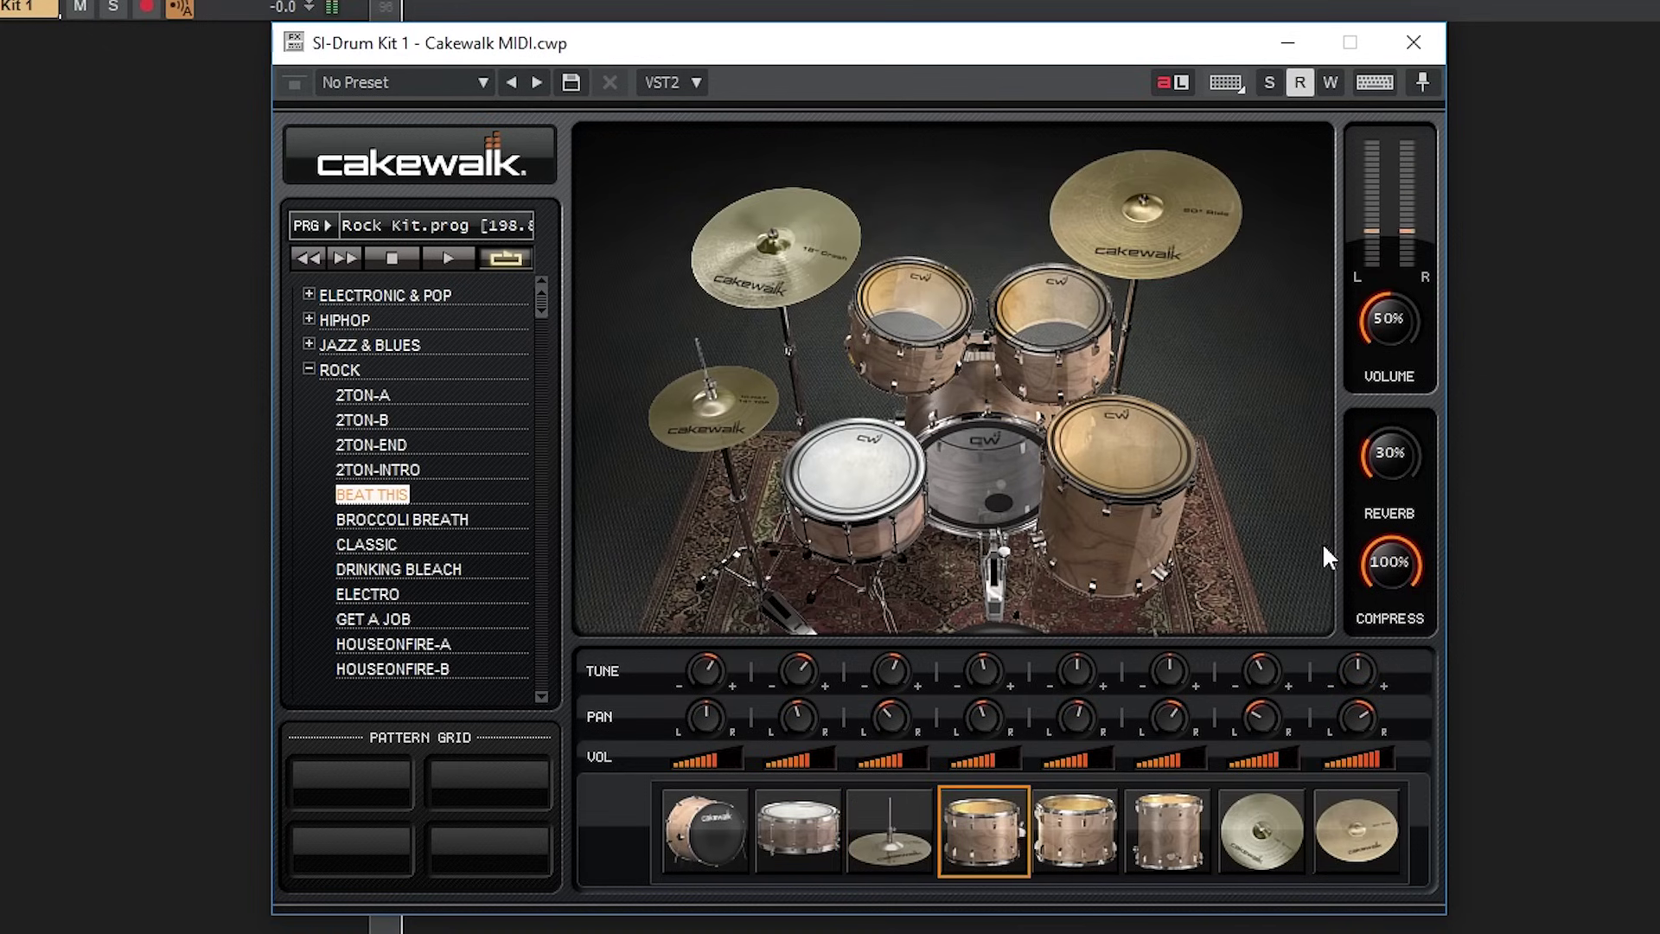
left_click(969, 326)
left_click_drag(973, 692, 966, 718)
left_click(901, 299)
Step: Settle the kit compression at about 44 %, checking it on the rack tom
left_click_drag(1404, 578, 1362, 779)
left_click(962, 296)
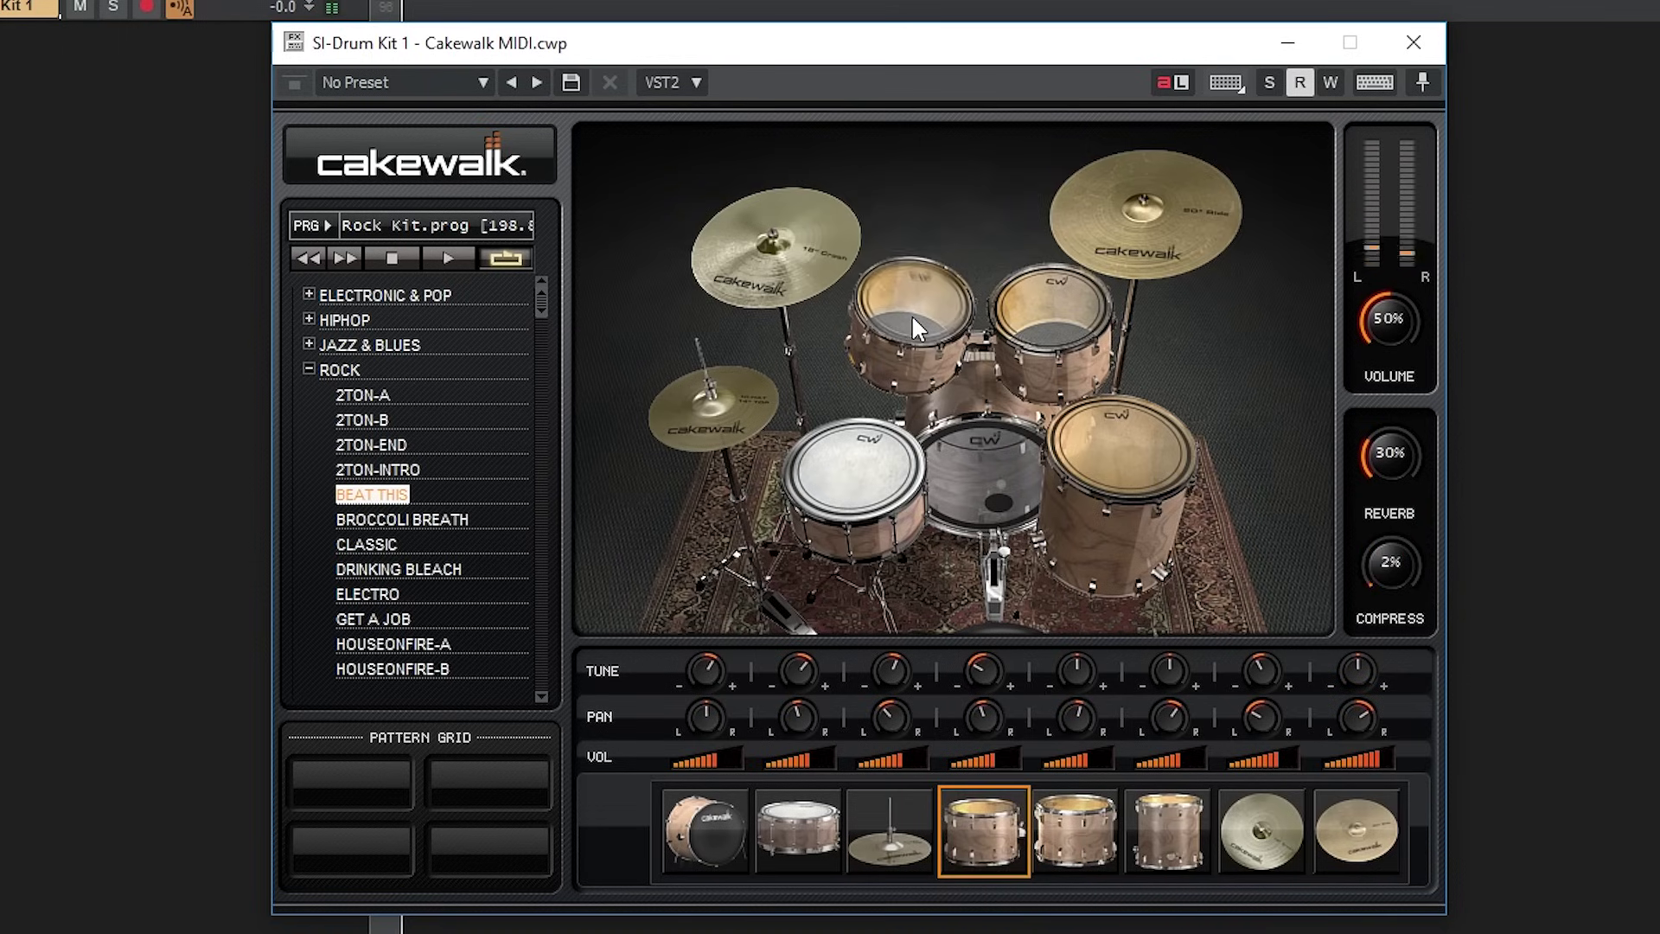
left_click(911, 314)
mouse_move(1386, 596)
left_click_drag(1384, 583, 1359, 467)
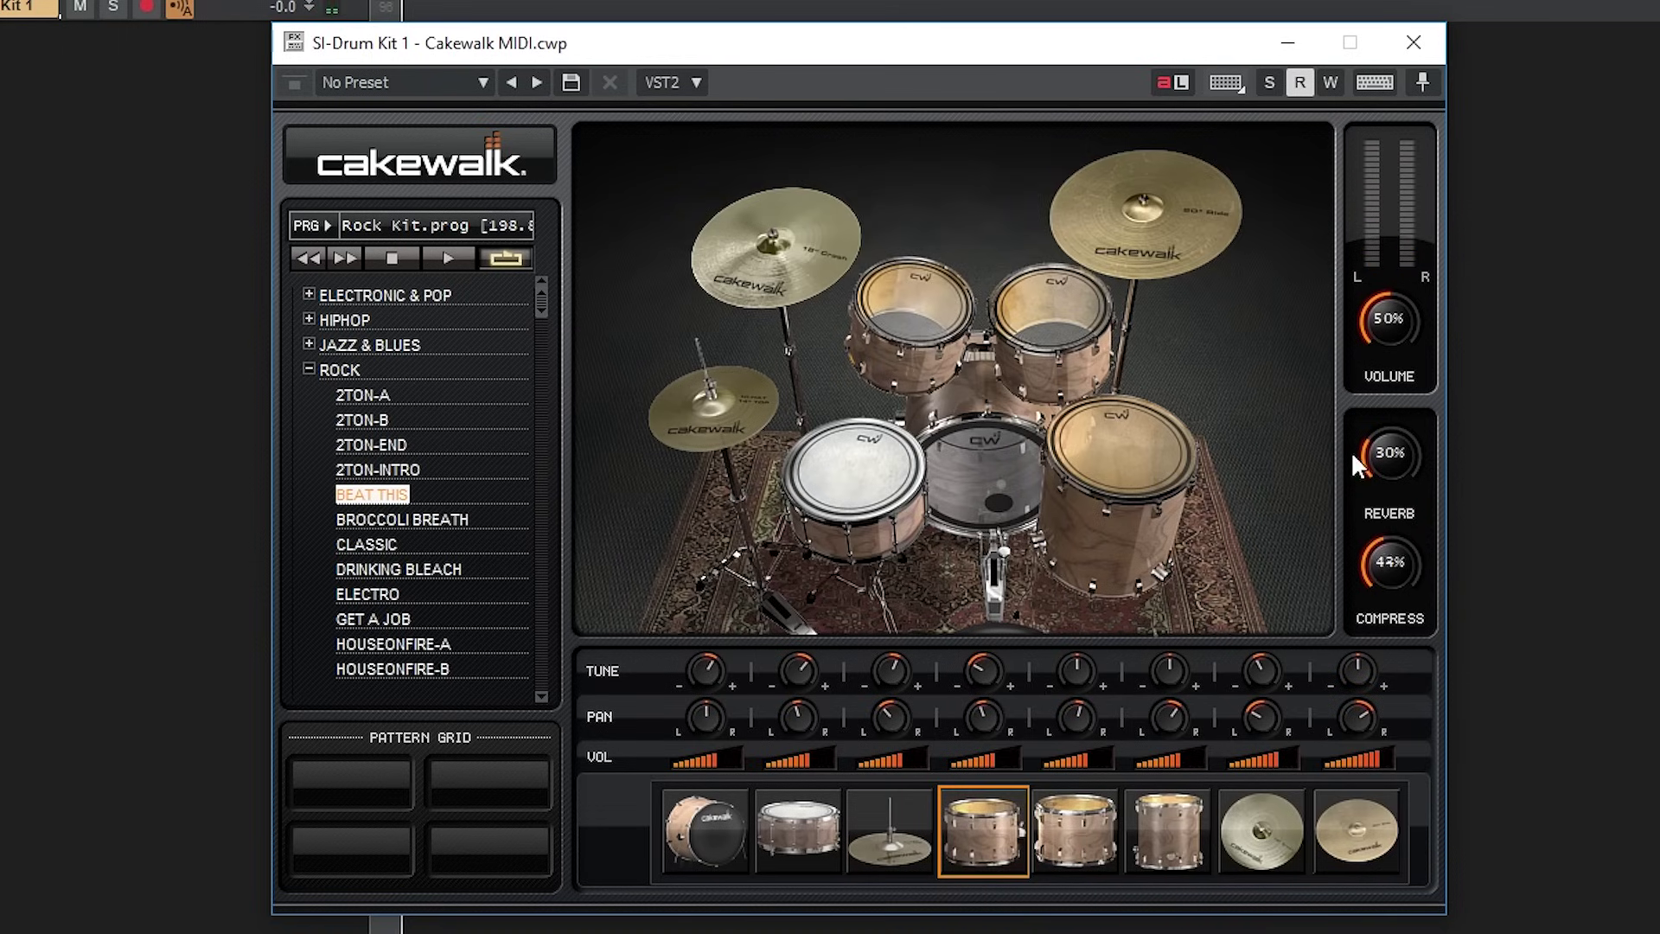
left_click(906, 286)
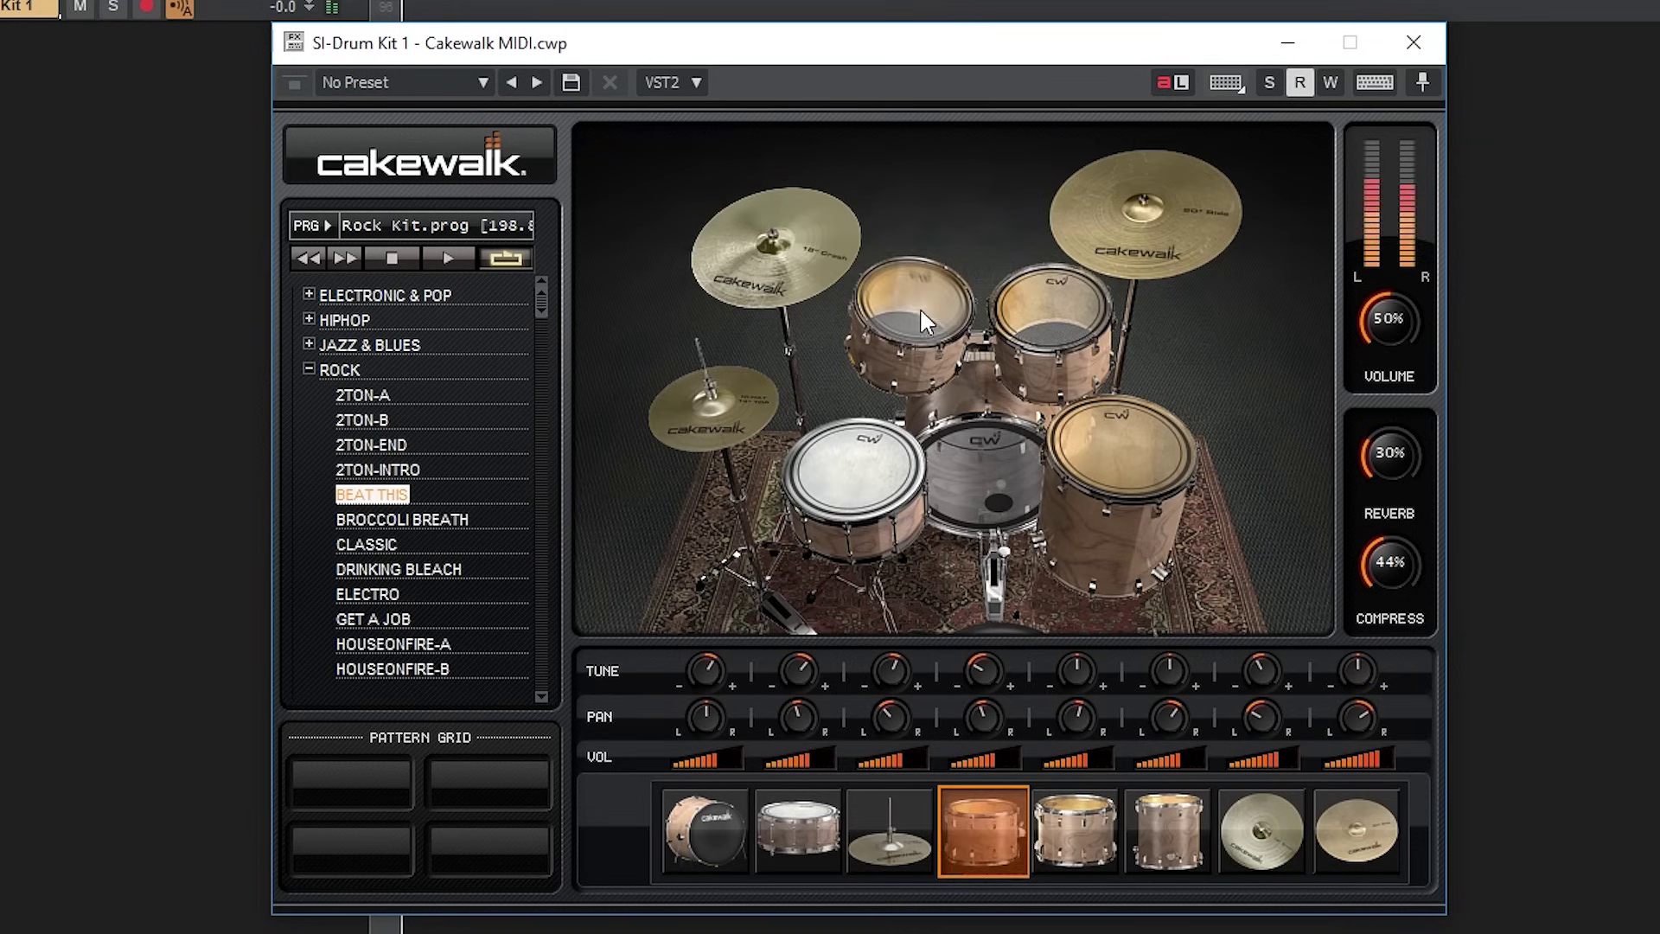
Step: Tune the floor tom down to -3.0 st and bring up the SI-Electric Piano
left_click(1157, 445)
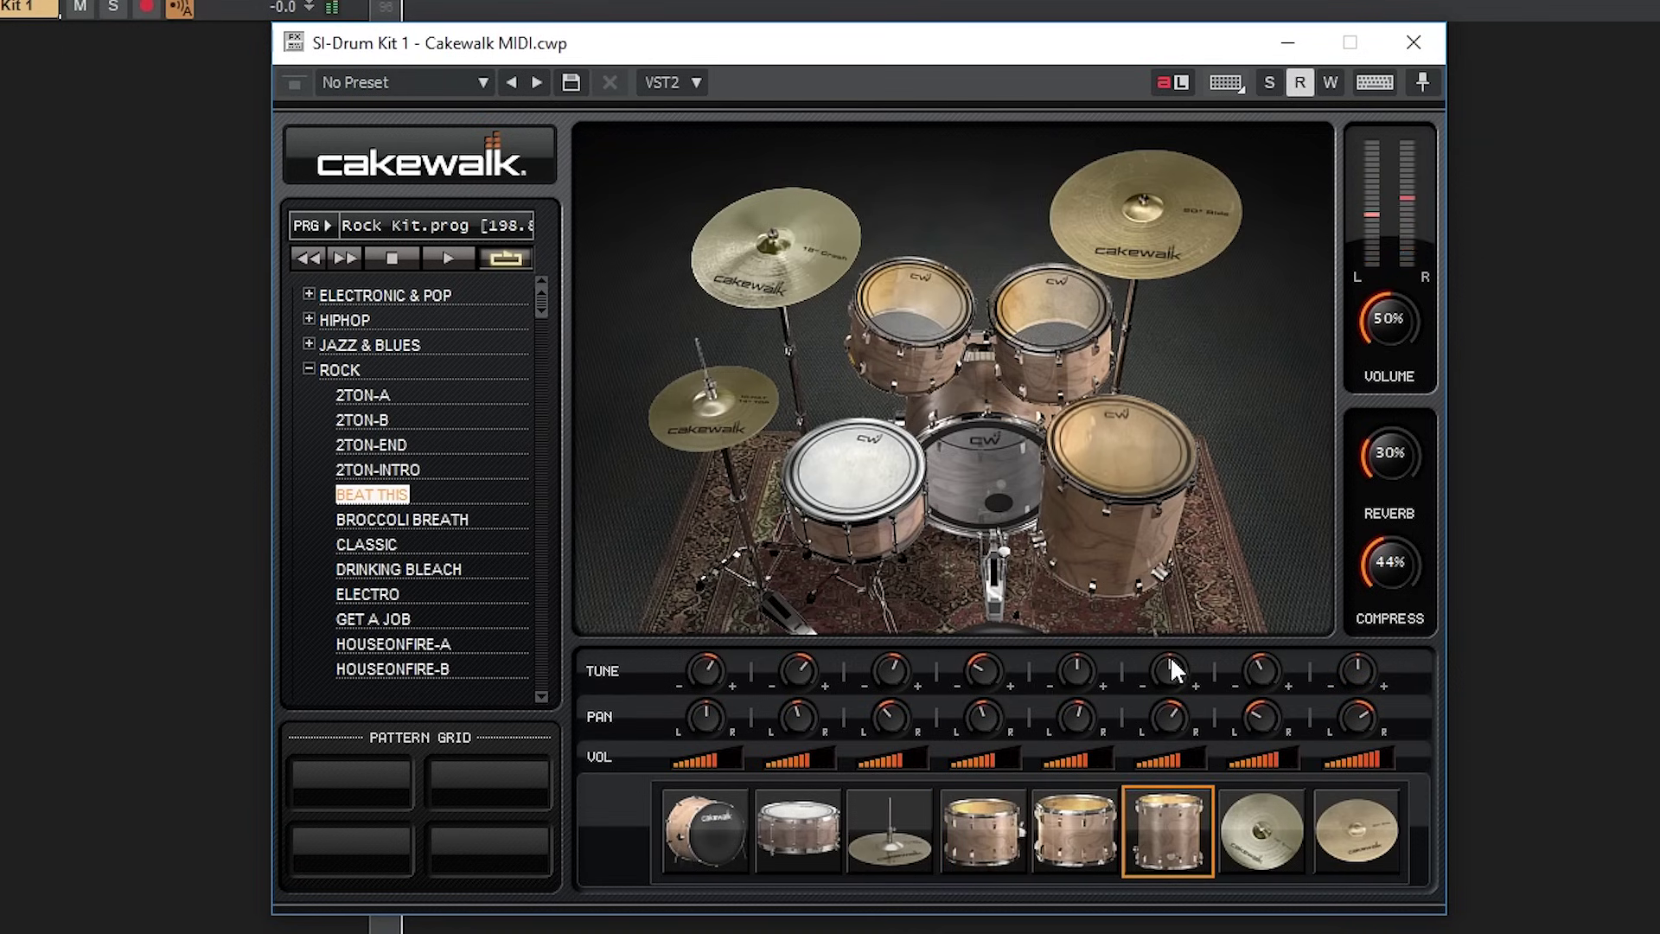
left_click_drag(1170, 655, 1161, 688)
left_click(1092, 421)
left_click(1097, 432)
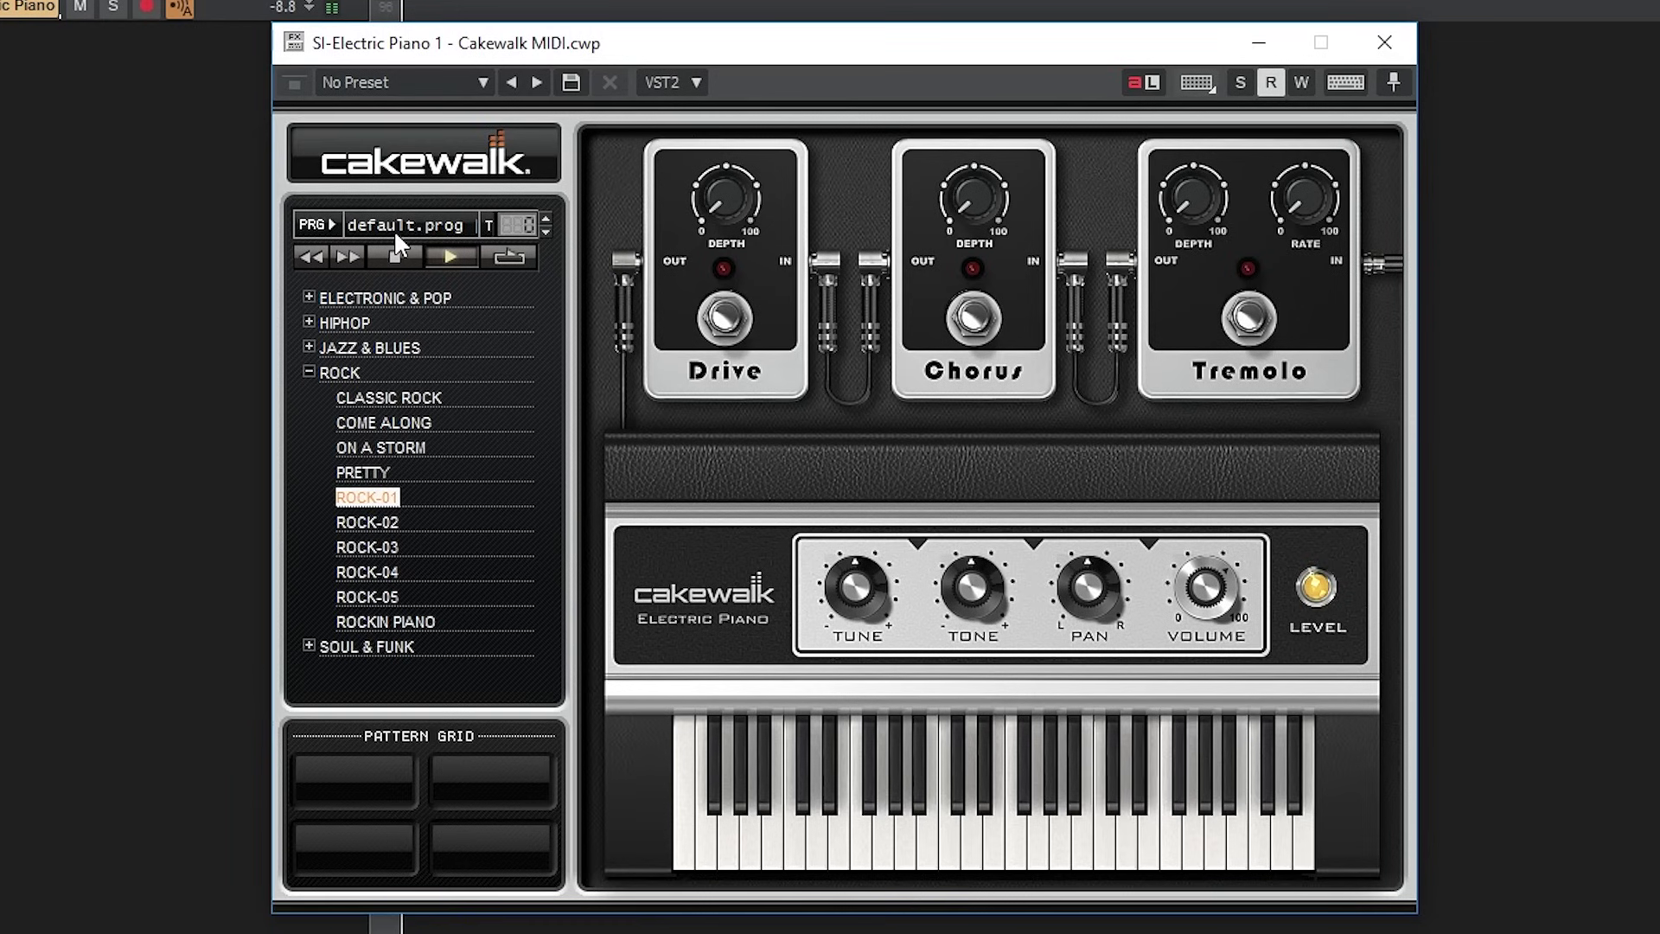
Step: Loop the CLASSIC ROCK pattern and load Classic Rhodes.prog after trying Amped Wurly and Ballad Piano
left_click(494, 257)
left_click(382, 399)
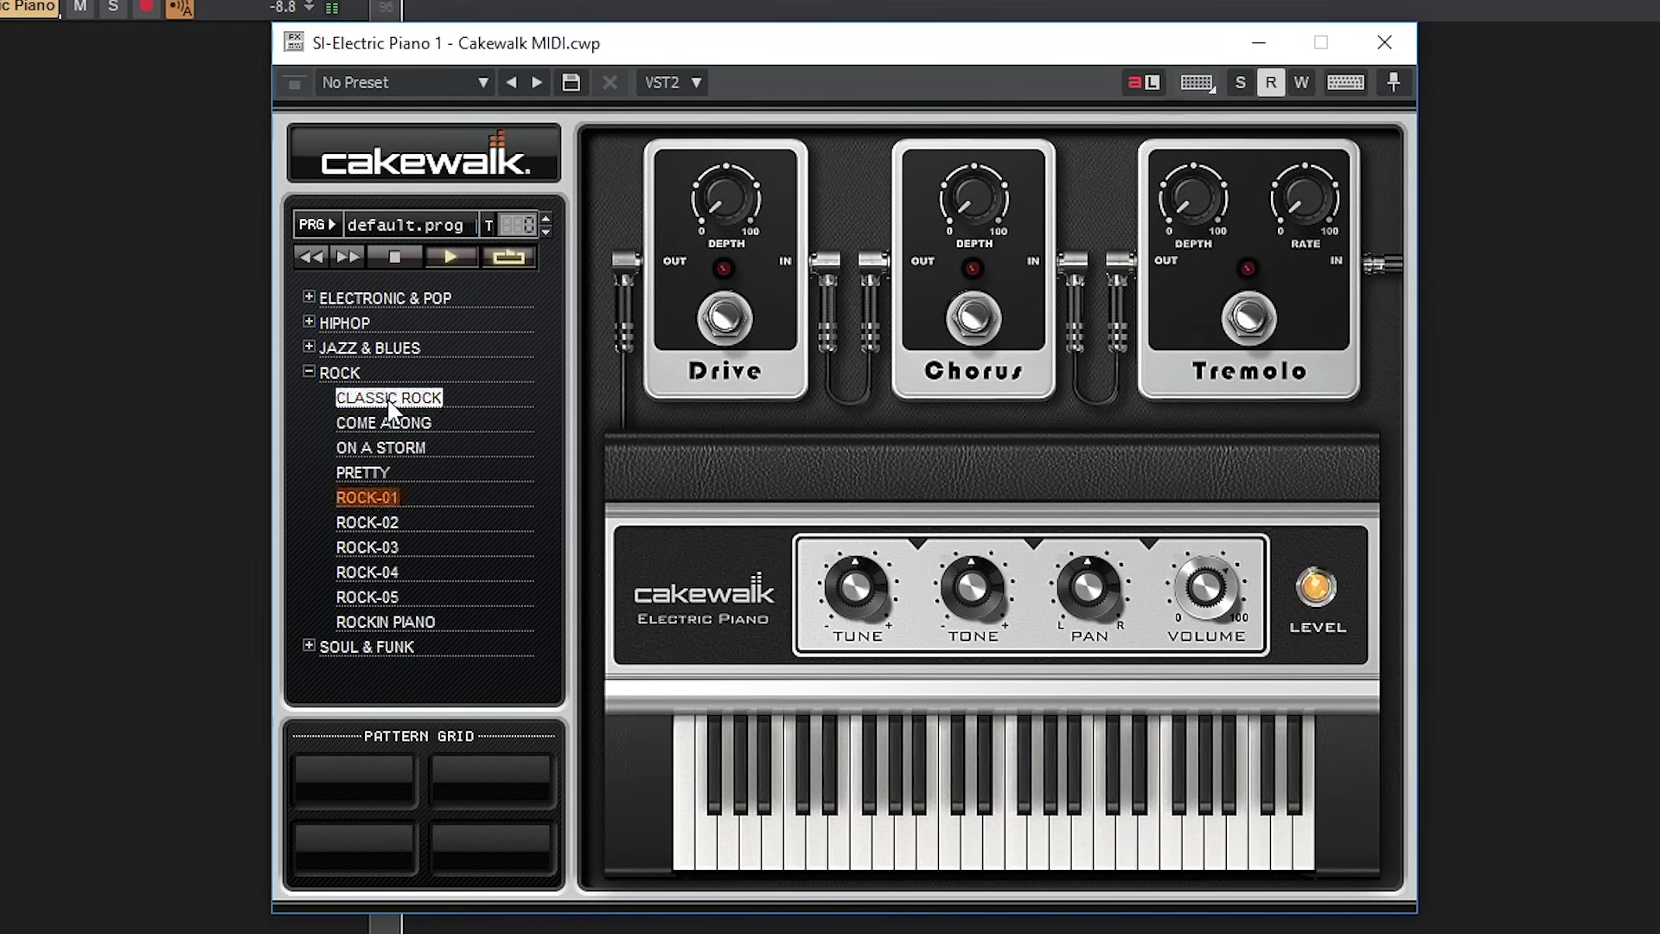
left_click(393, 226)
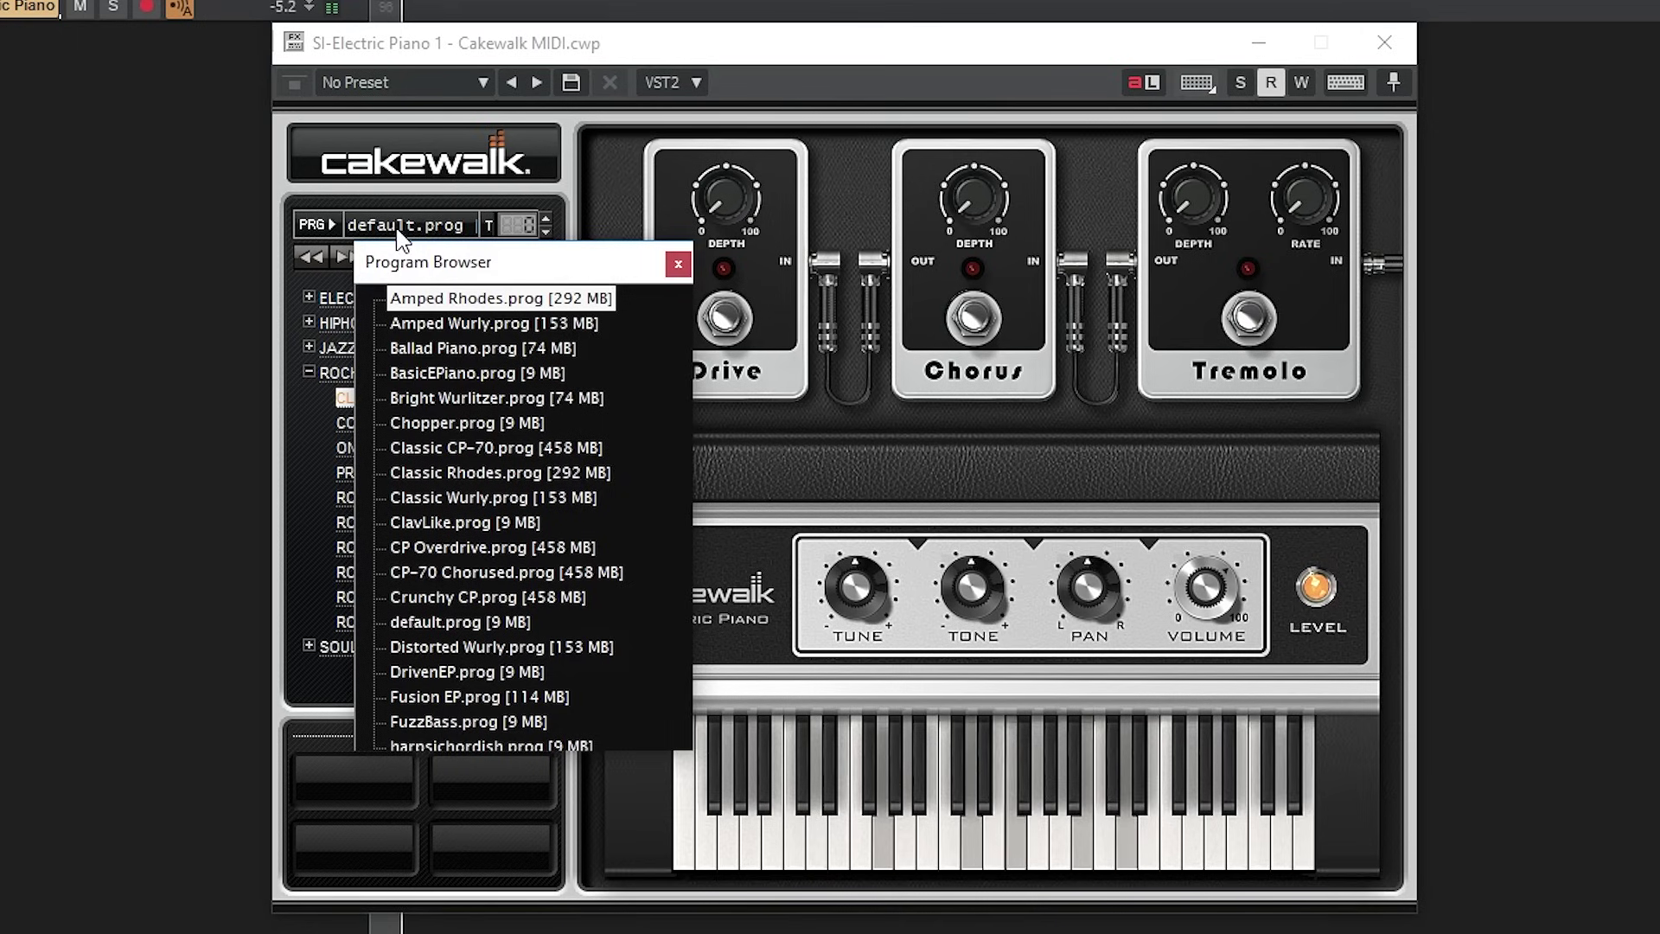
left_click(442, 323)
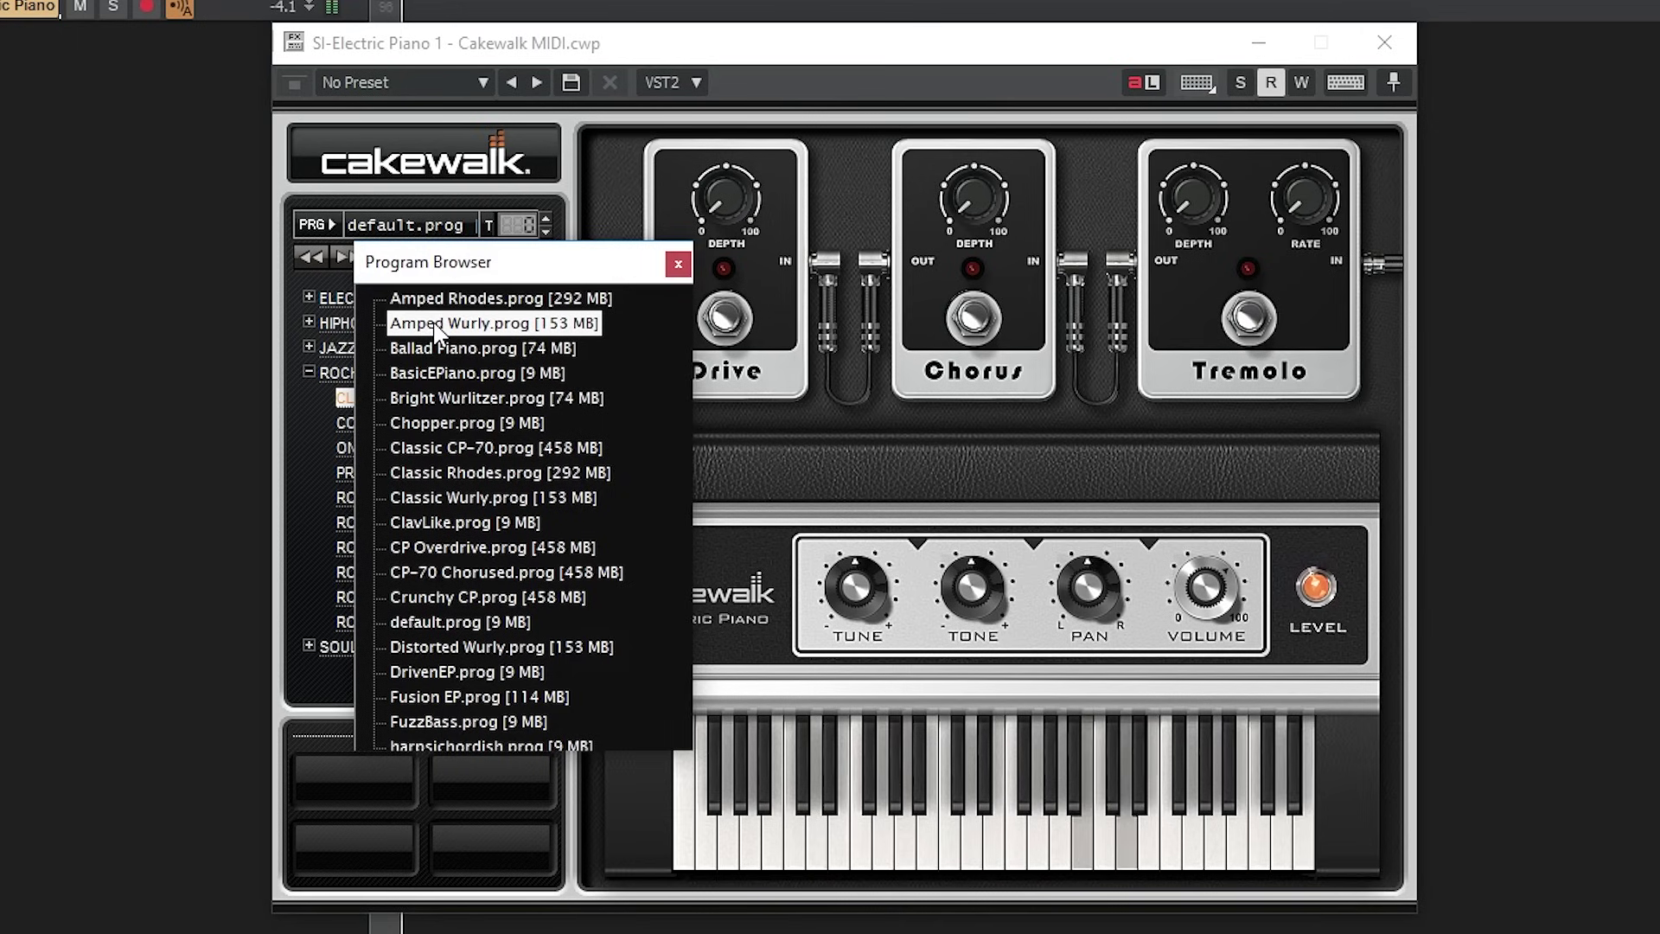
double_click(433, 323)
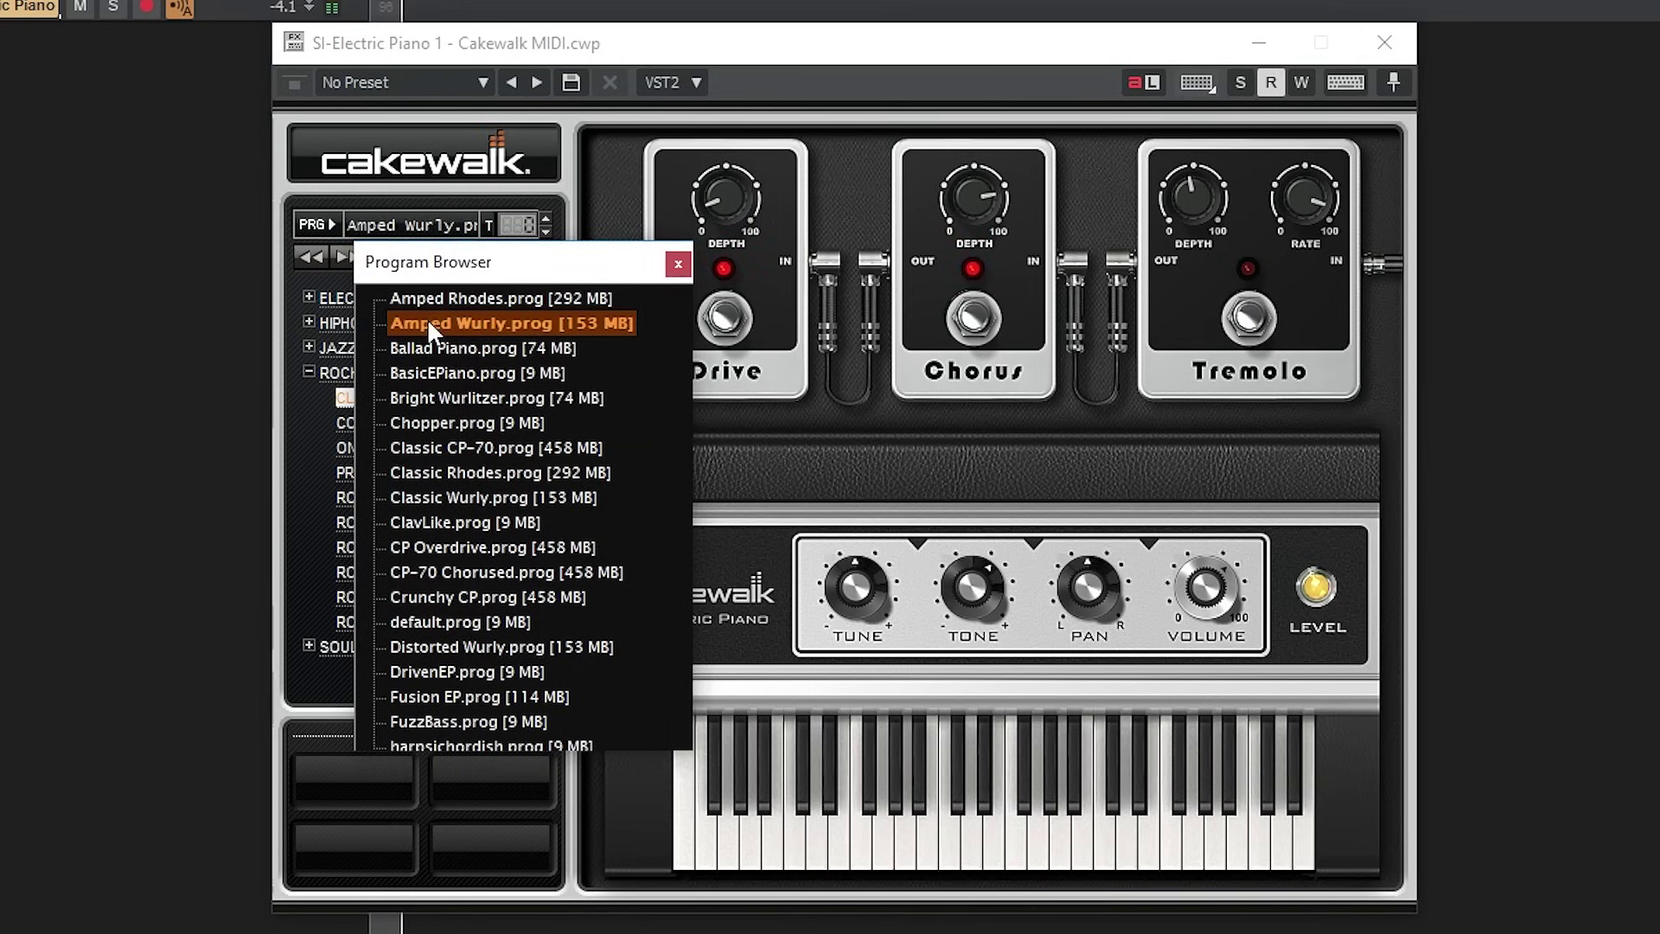
double_click(431, 349)
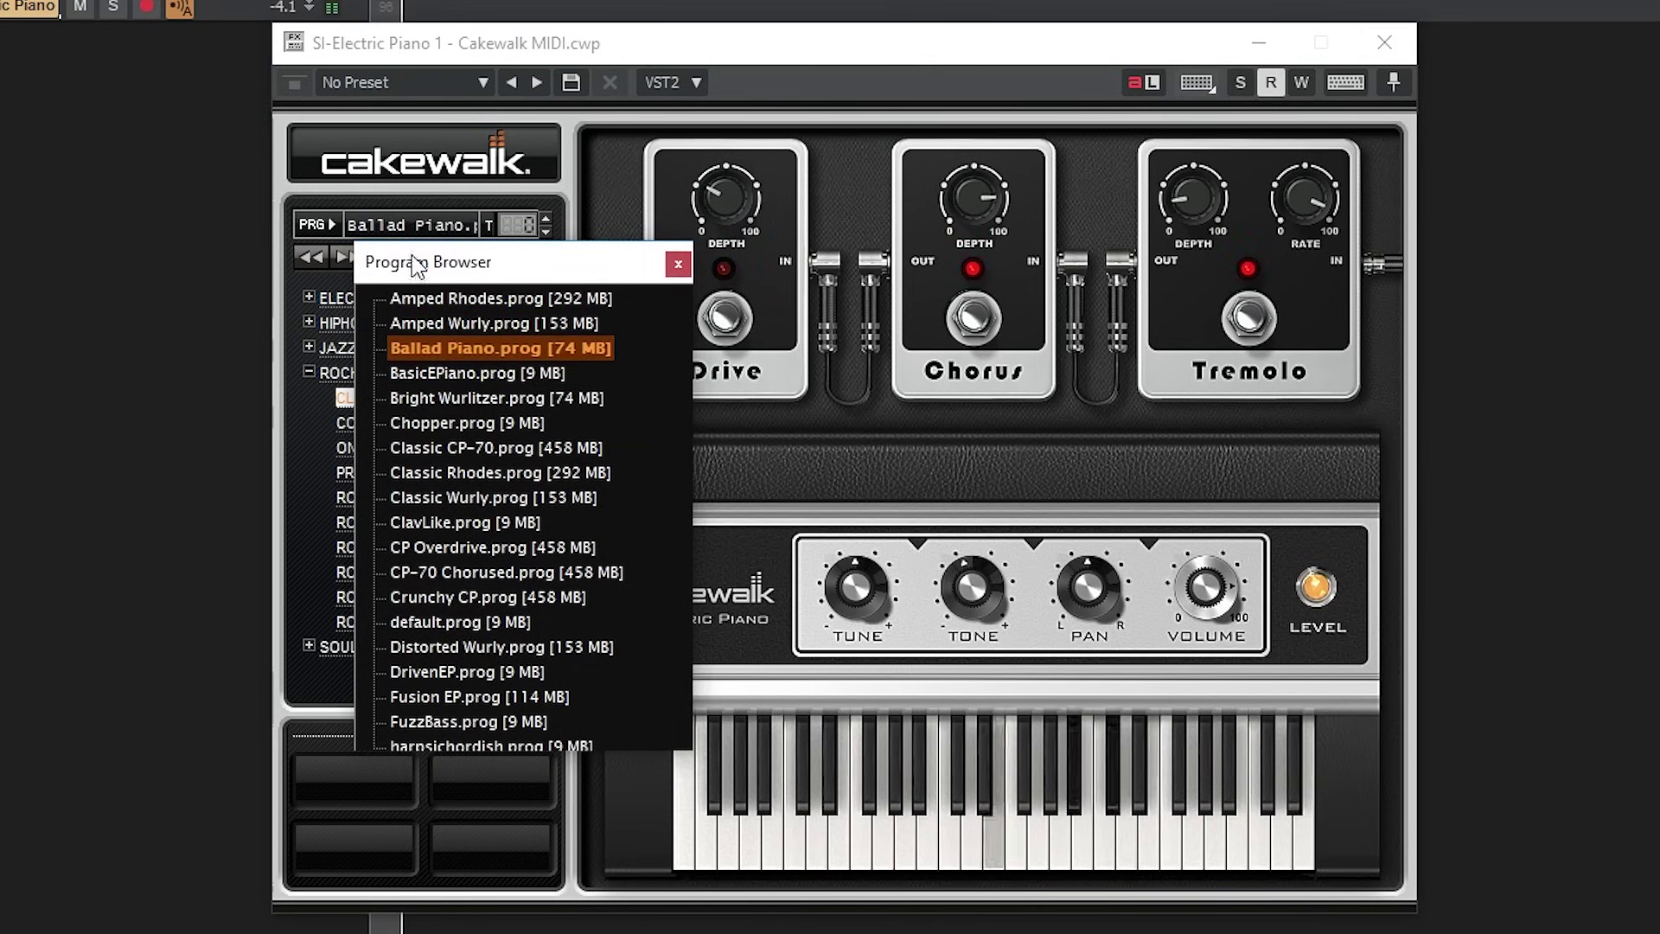
double_click(449, 473)
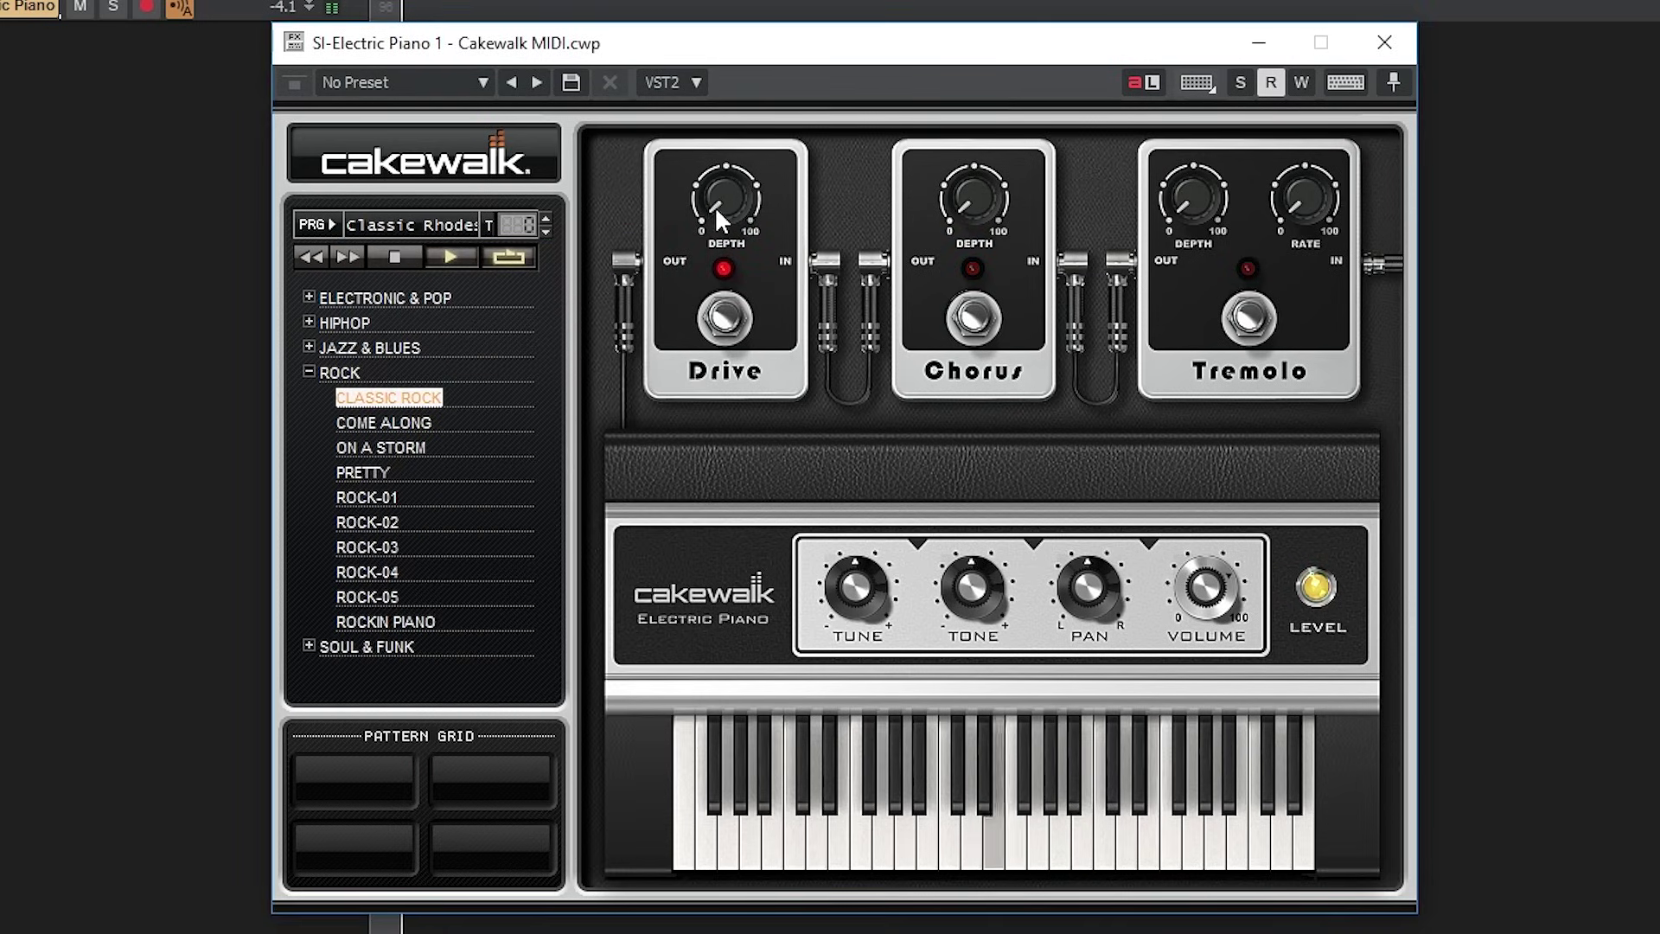
Step: Raise Drive depth to about 41.5 %, switch Chorus on and adjust its depth
left_click_drag(715, 206, 683, 391)
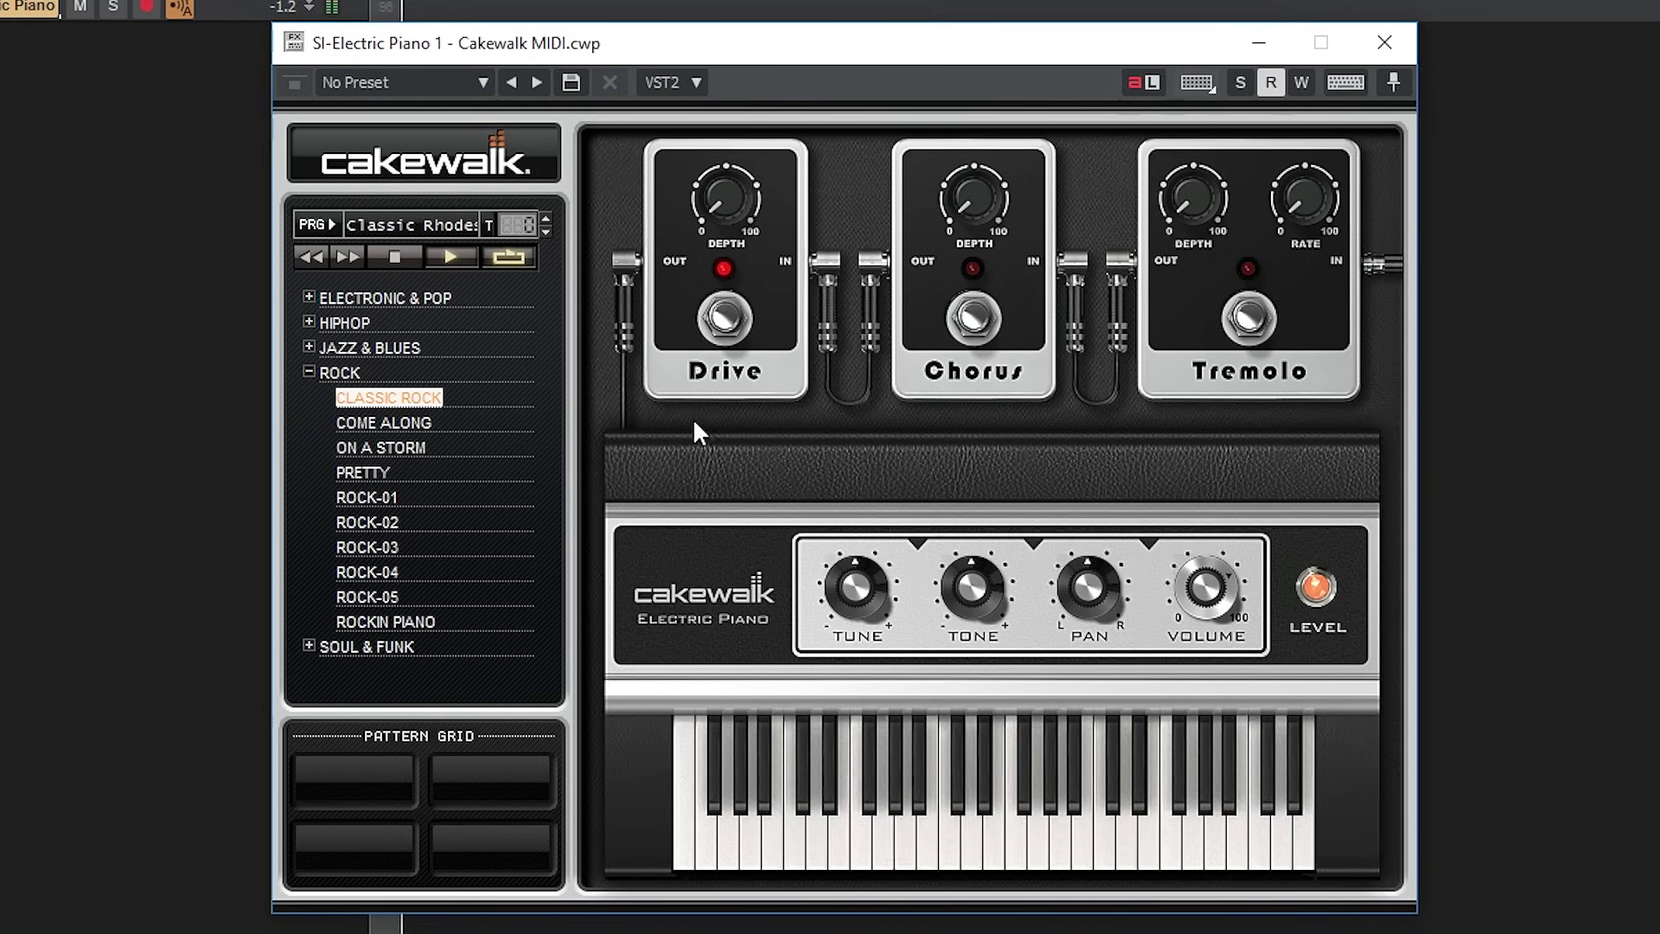
left_click(975, 336)
left_click_drag(963, 190, 957, 52)
left_click_drag(973, 199, 957, 260)
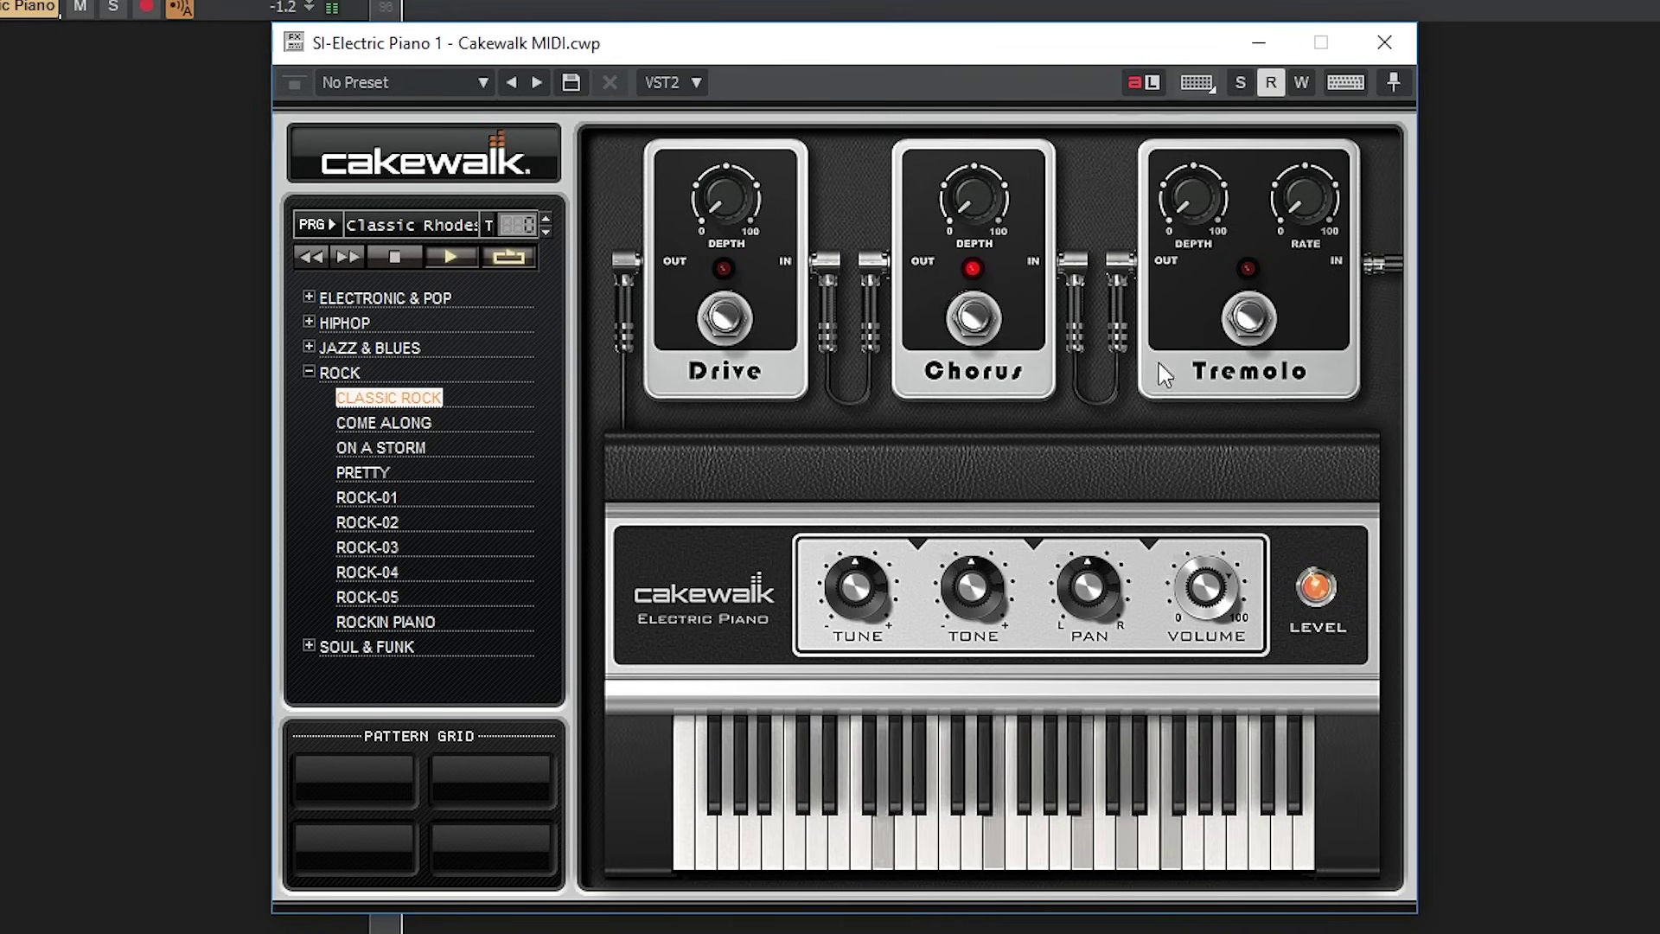
Step: Switch Tremolo on, increase its depth, and set its rate to 36 %
left_click(1258, 318)
left_click_drag(1192, 183, 1179, 127)
left_click_drag(1315, 192, 1167, 157)
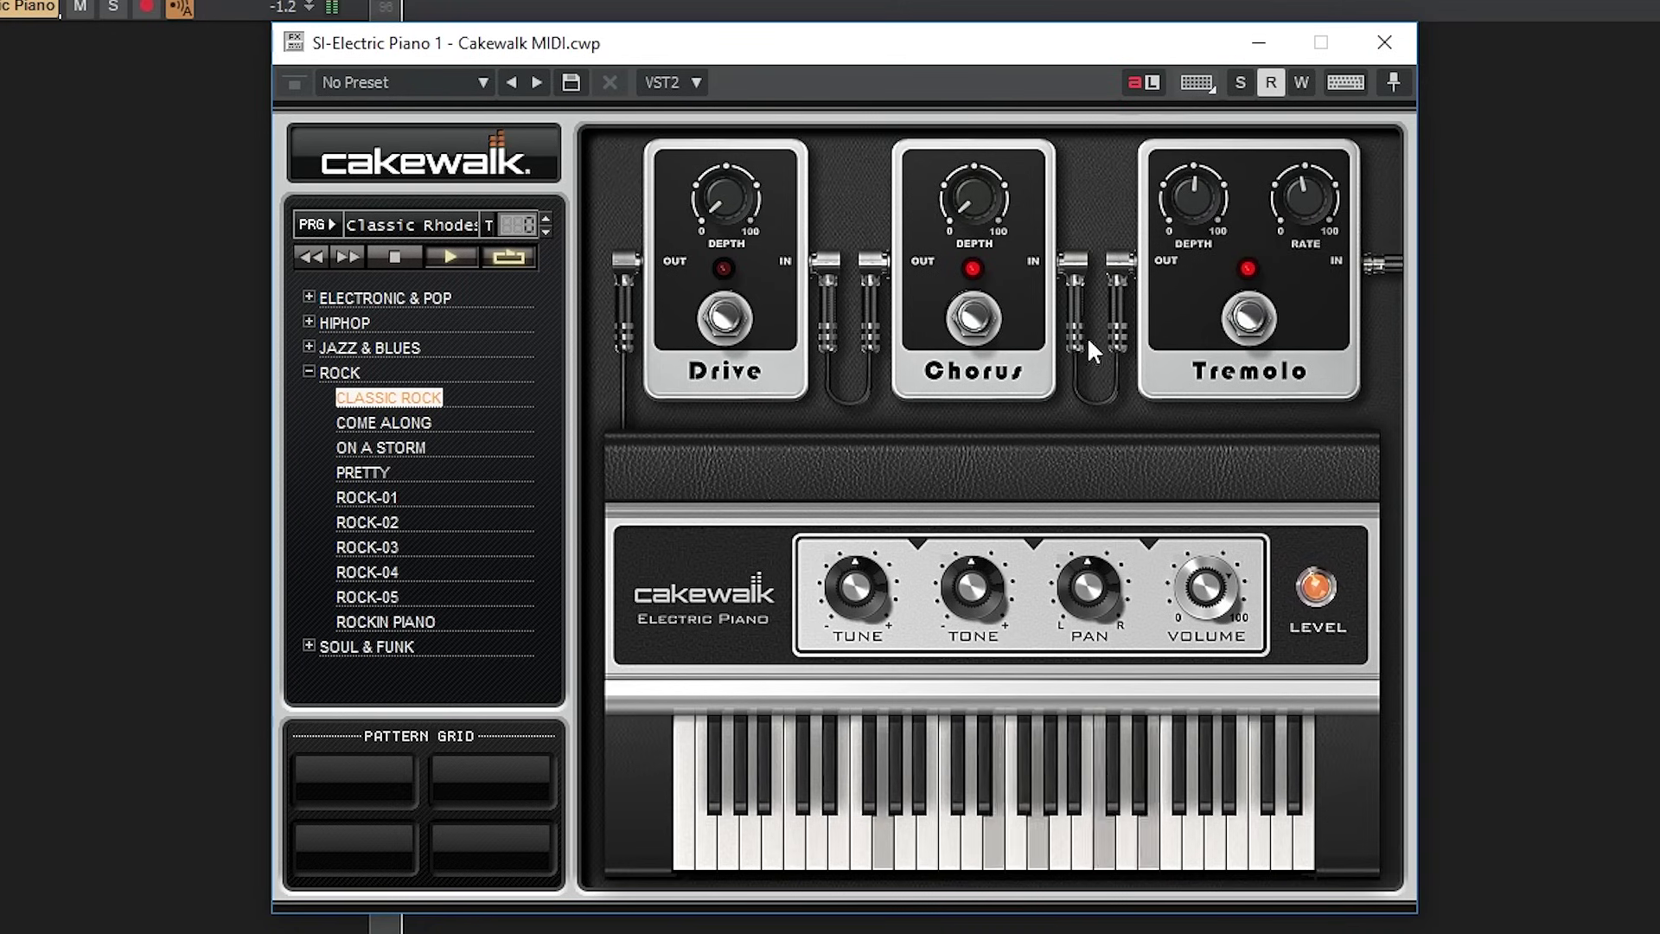
Step: Detune the electric piano to -0.7 st, darken its tone to about 19.5% and shift its master pan
mouse_move(855, 588)
left_mouse_down()
mouse_move(838, 640)
mouse_move(855, 575)
mouse_move(848, 589)
left_mouse_up()
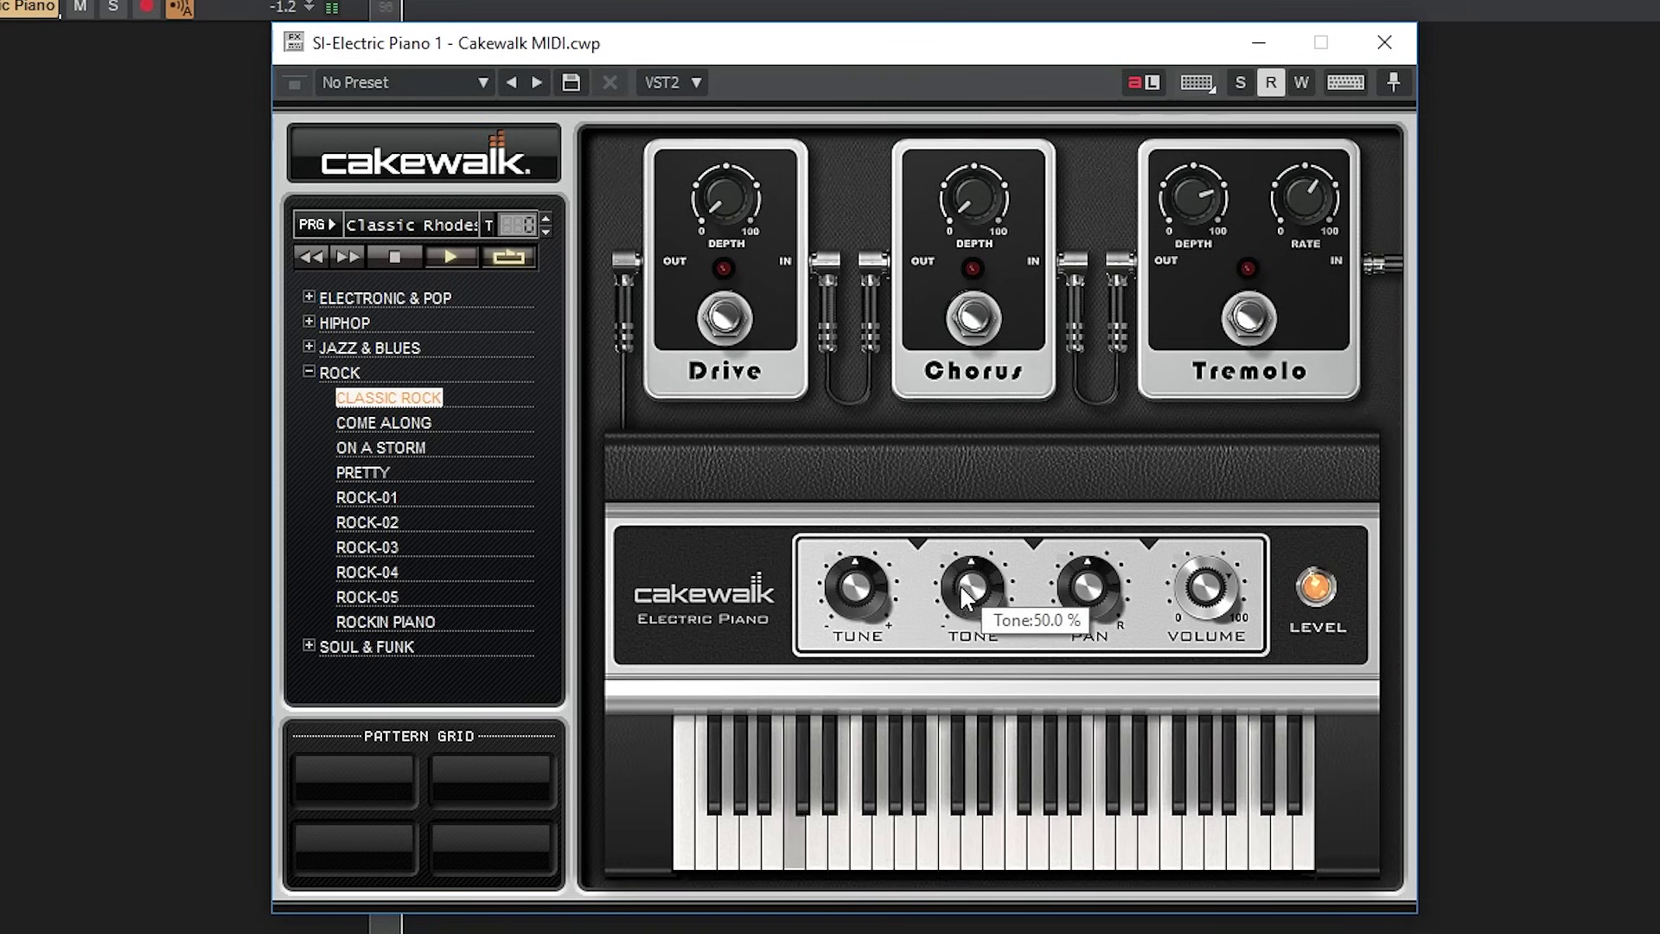
mouse_move(970, 588)
left_mouse_down()
mouse_move(943, 681)
mouse_move(970, 471)
mouse_move(962, 616)
left_mouse_up()
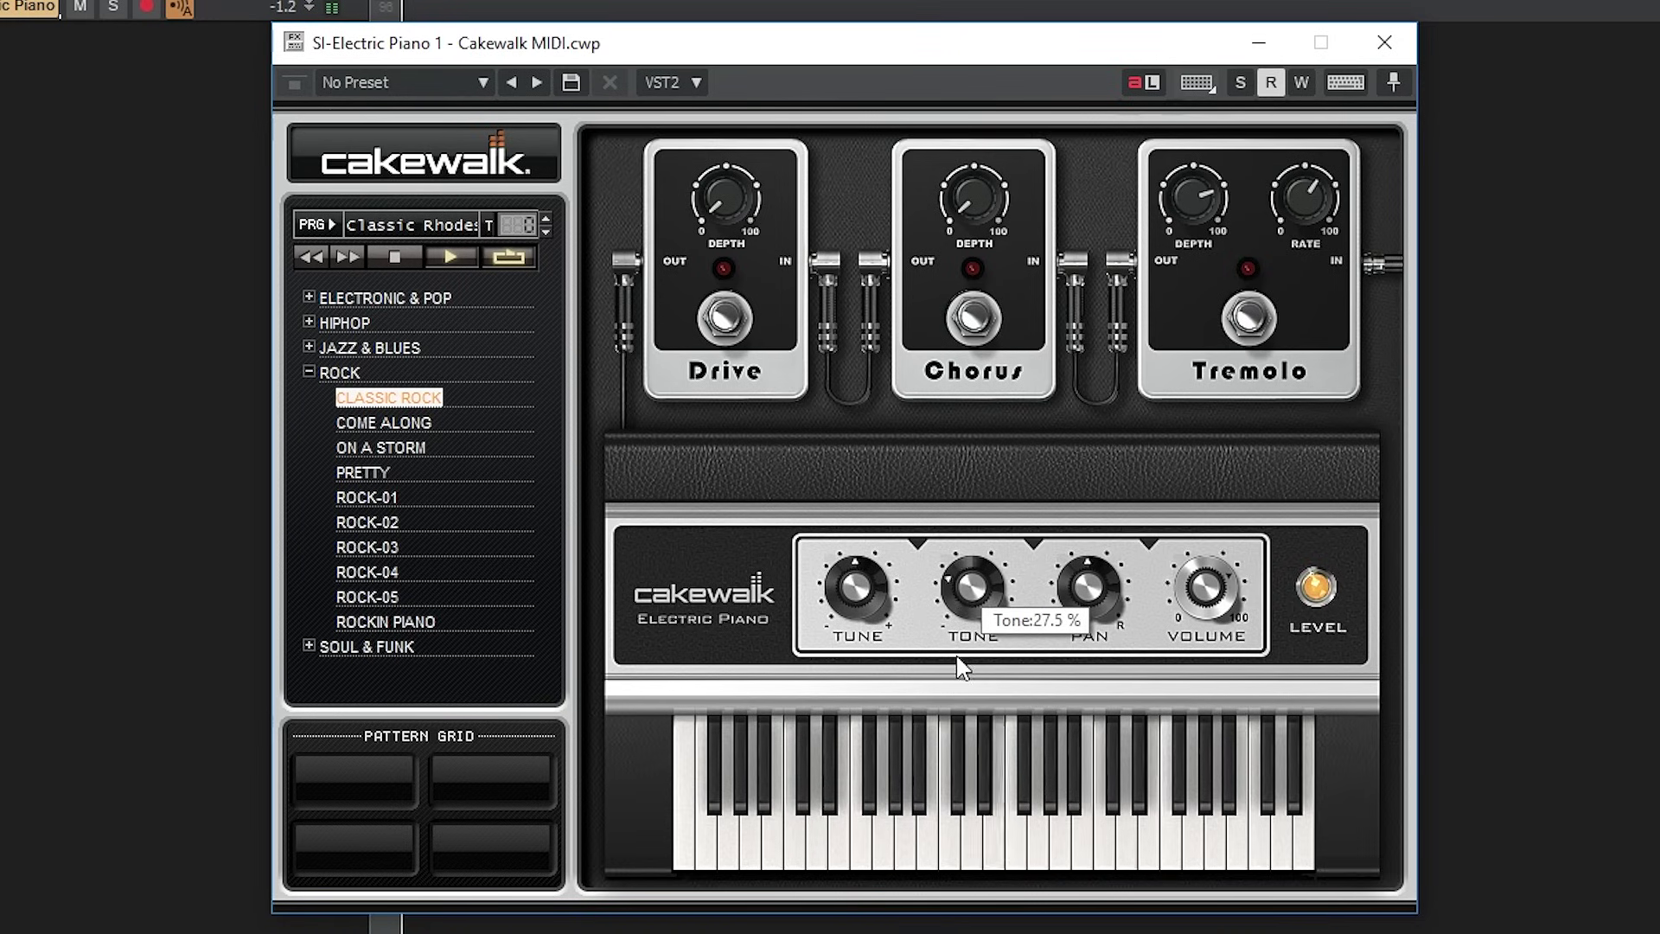
mouse_move(1087, 595)
left_mouse_down()
mouse_move(1056, 678)
mouse_move(1055, 452)
mouse_move(1066, 571)
left_mouse_up()
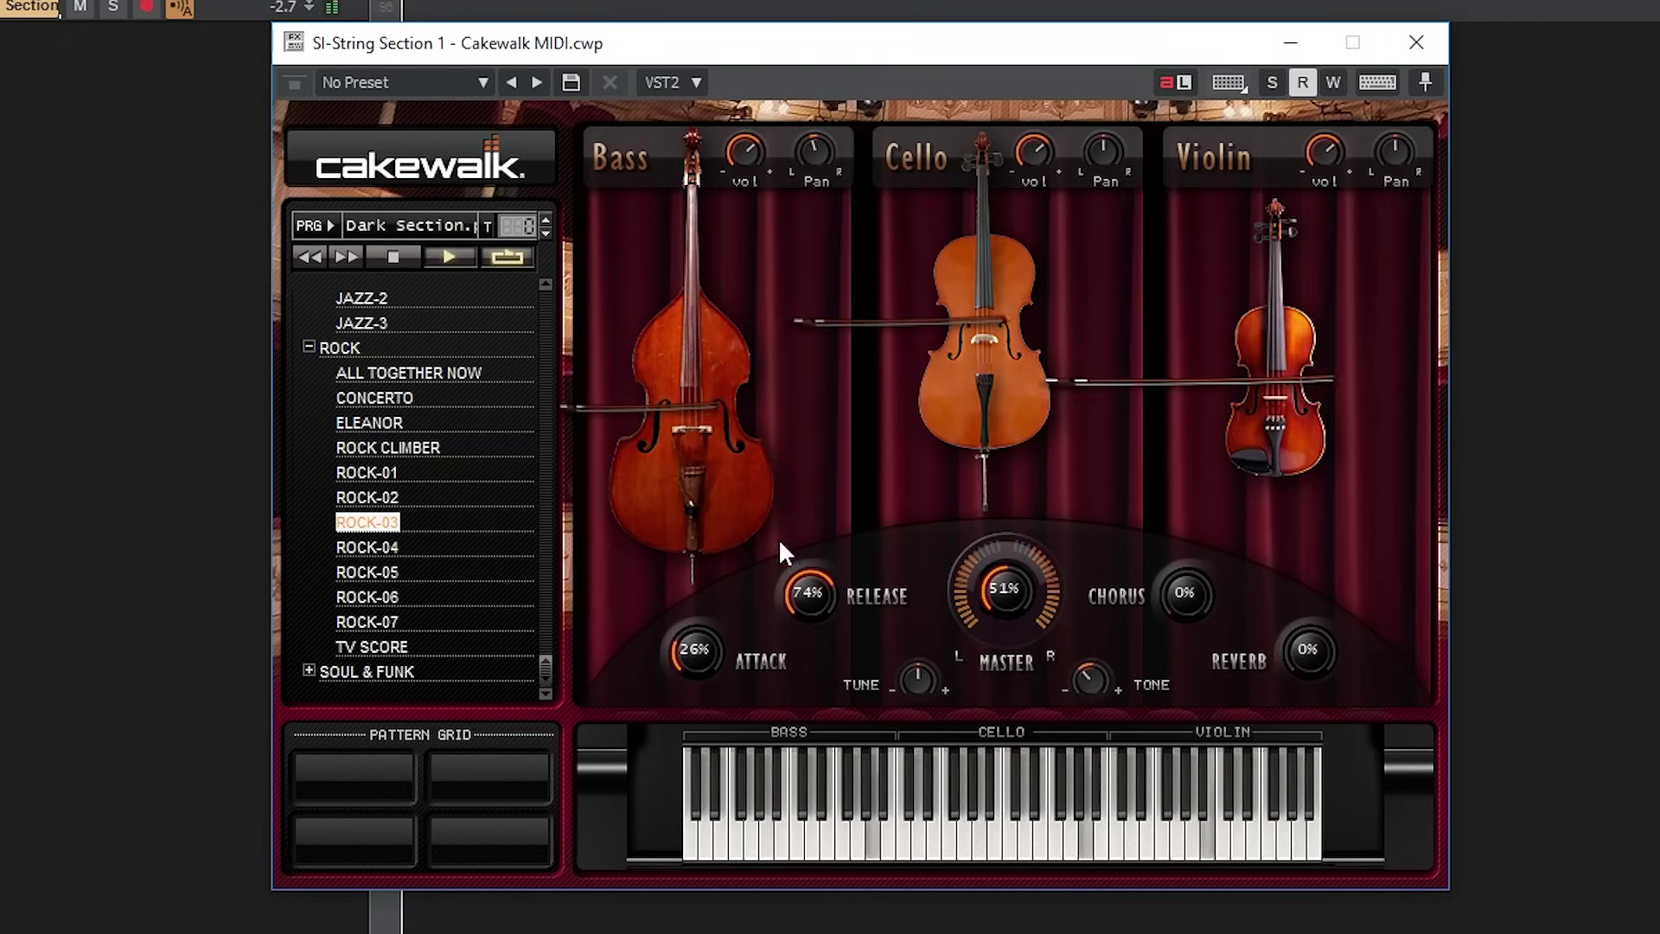
Step: Stop the ROCK-03 pattern and audition string notes up through the violin range
left_click(393, 257)
left_click(785, 839)
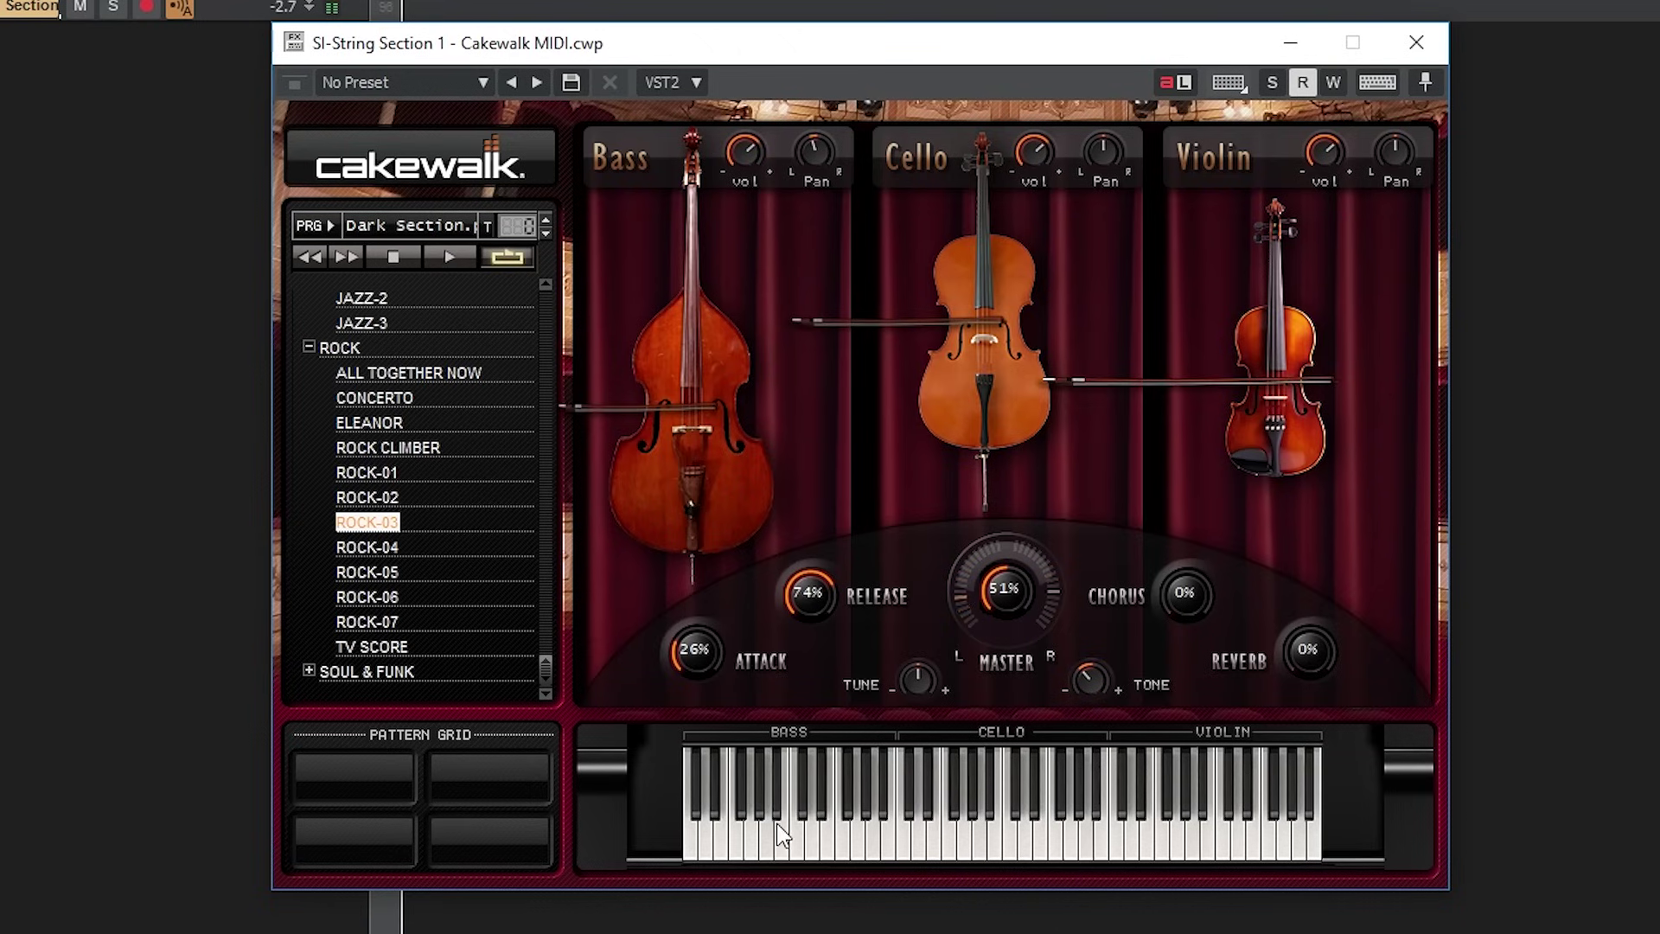
left_click(828, 839)
left_click(895, 847)
left_click(969, 856)
left_click(1180, 843)
left_click(1212, 856)
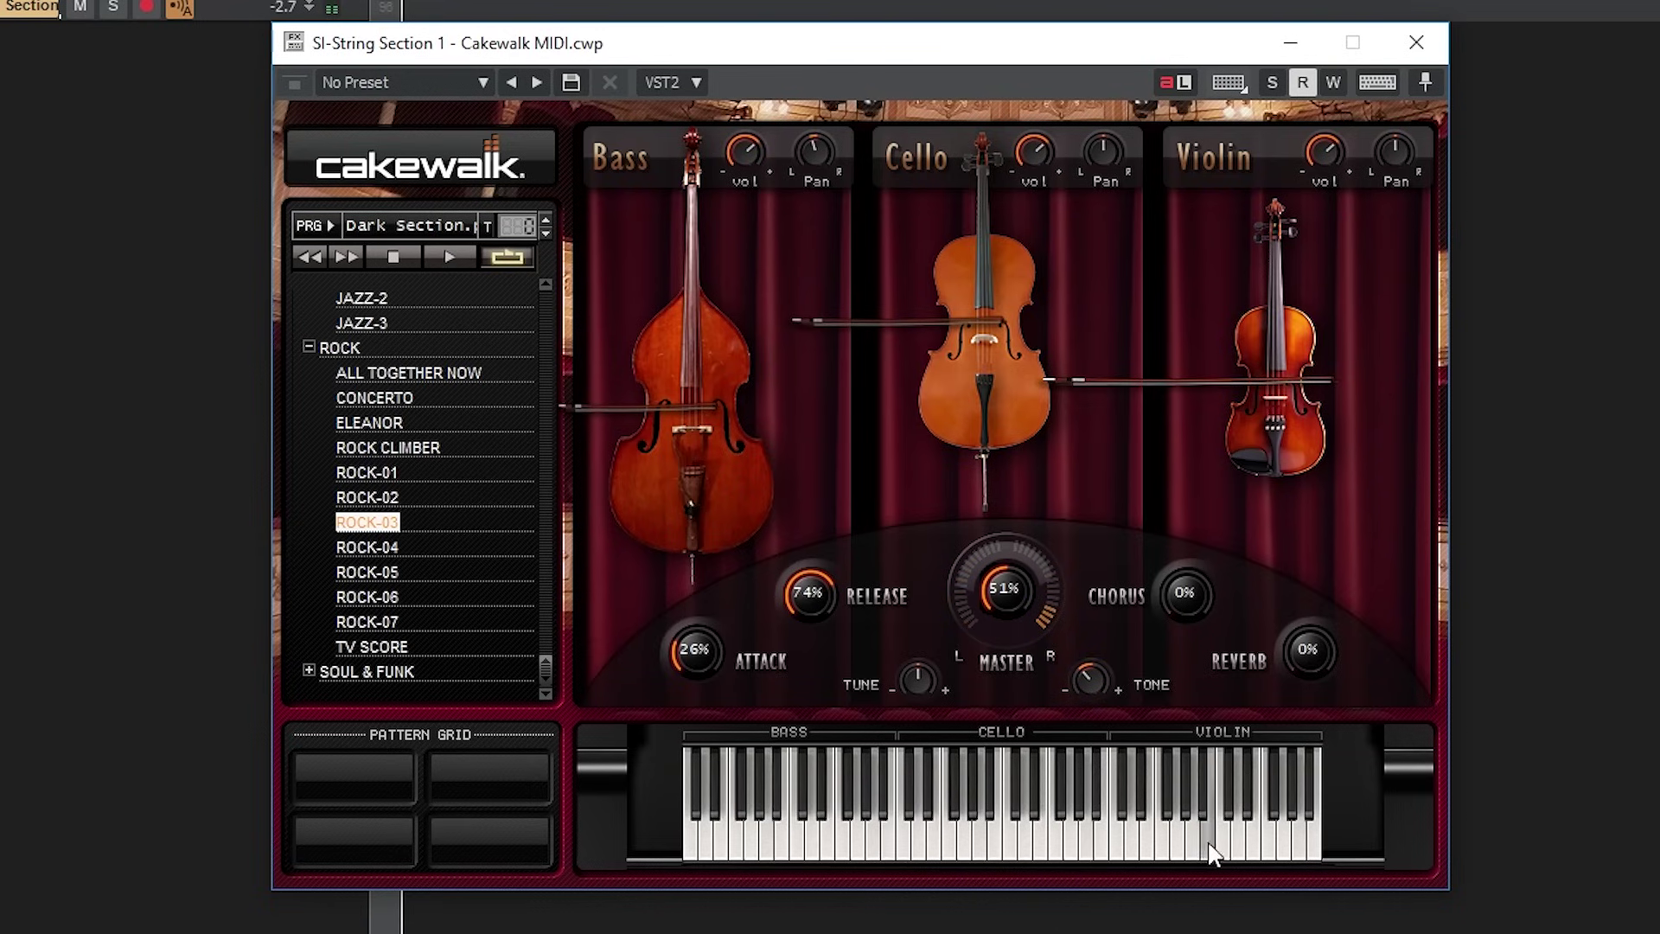
left_click(1247, 852)
left_click(1251, 851)
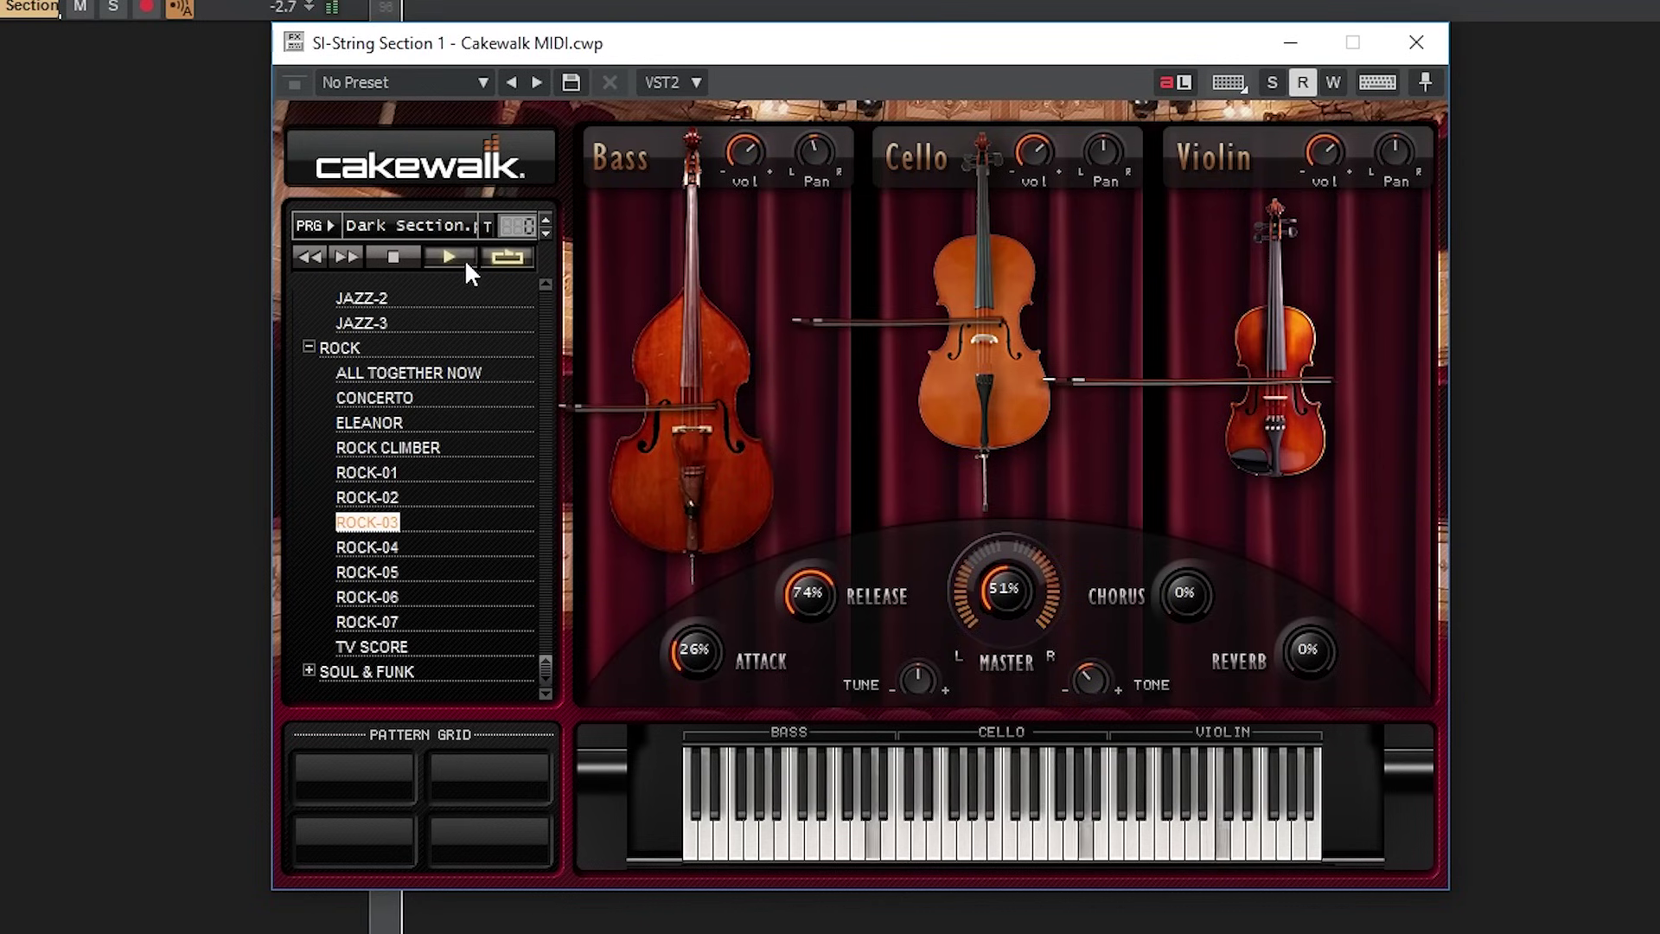
Step: Lower the Bass volume to about 33%, nudge Cello, and set Violin to about 42.5%
mouse_move(728, 164)
left_mouse_down()
mouse_move(730, 280)
mouse_move(741, 151)
left_mouse_up()
mouse_move(1040, 154)
left_mouse_down()
mouse_move(1034, 228)
mouse_move(1034, 150)
left_mouse_up()
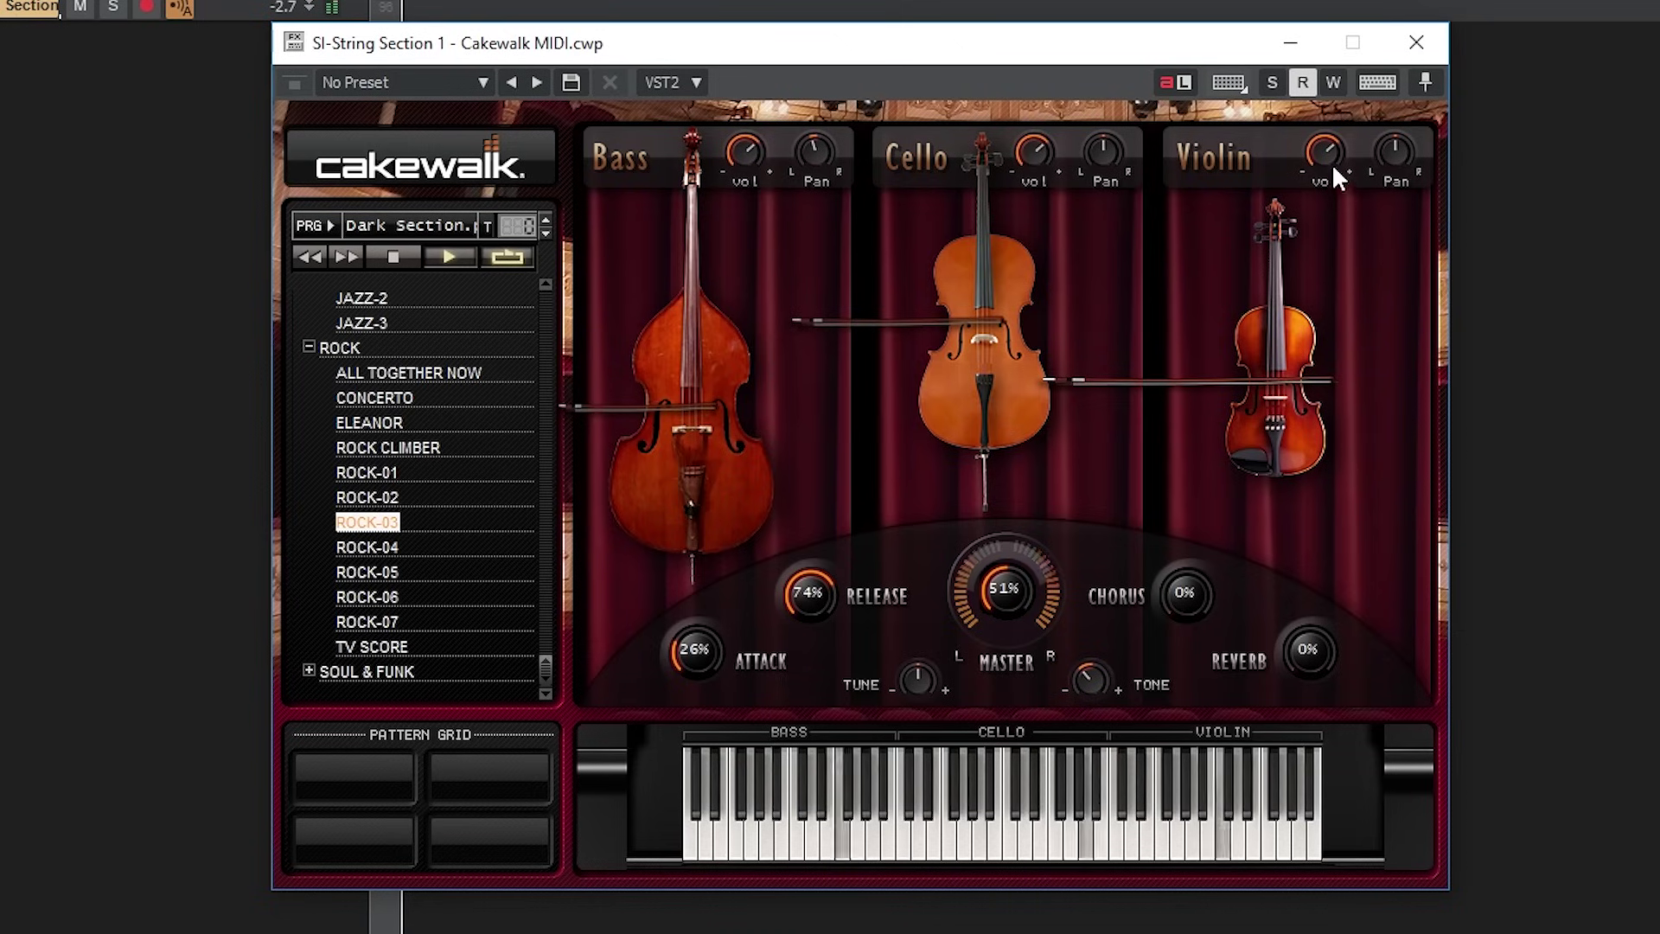
mouse_move(1332, 163)
left_mouse_down()
mouse_move(1330, 226)
mouse_move(1324, 161)
left_mouse_up()
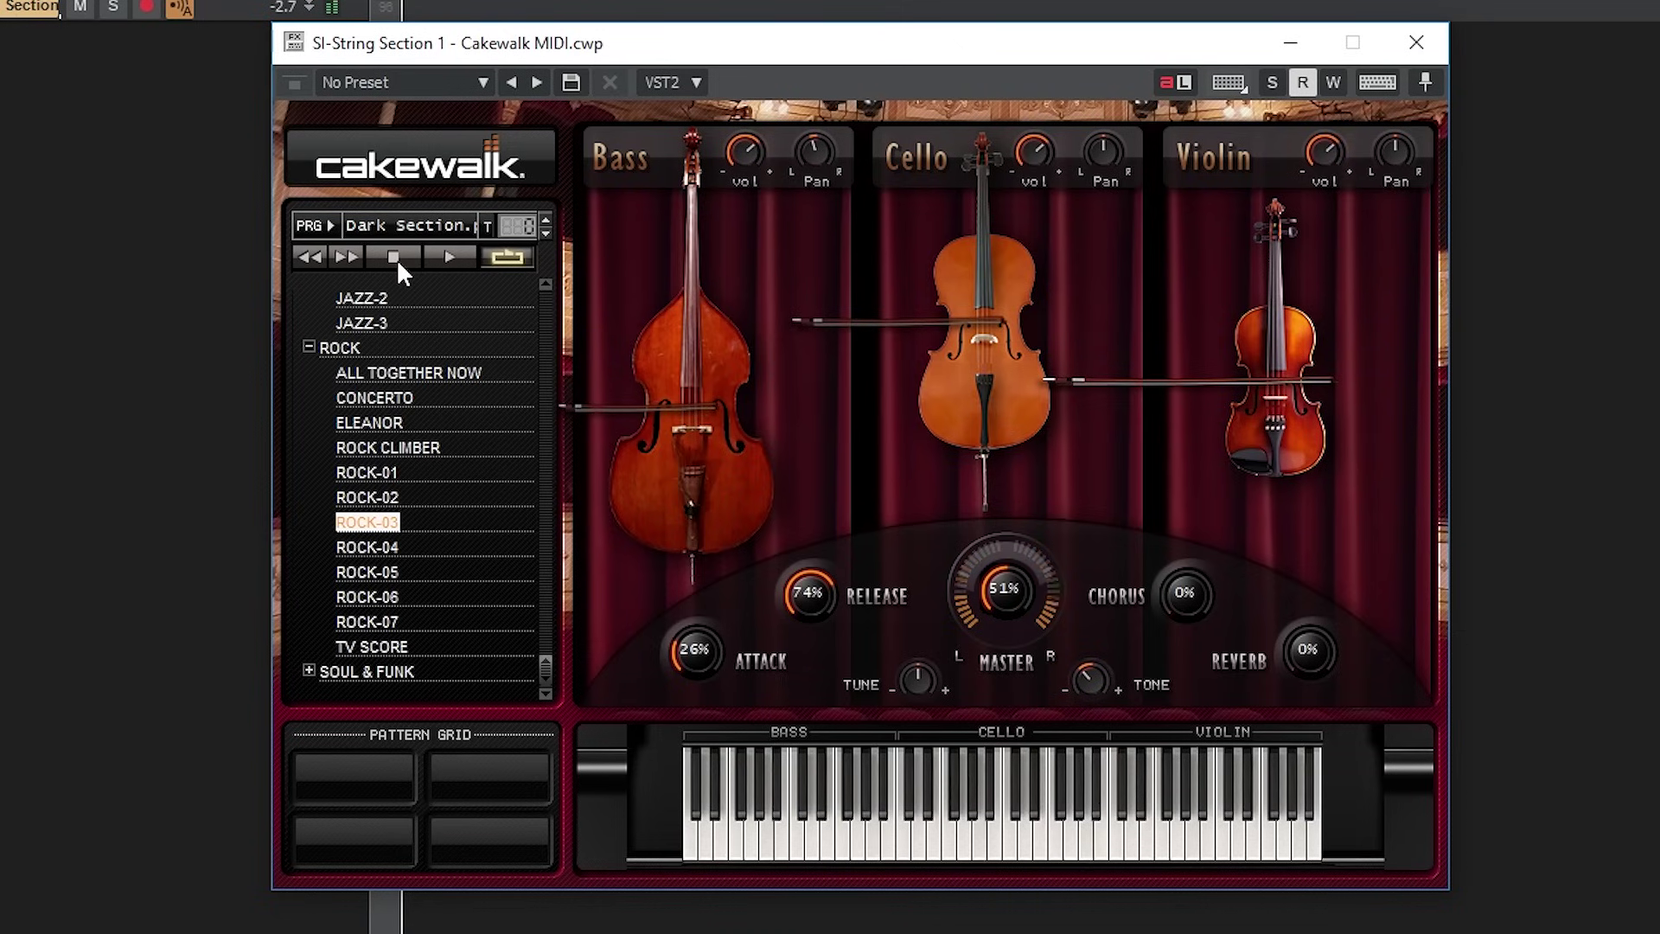
Step: Adjust the string Attack to 50% and Release to 48%
left_click_drag(673, 657, 666, 526)
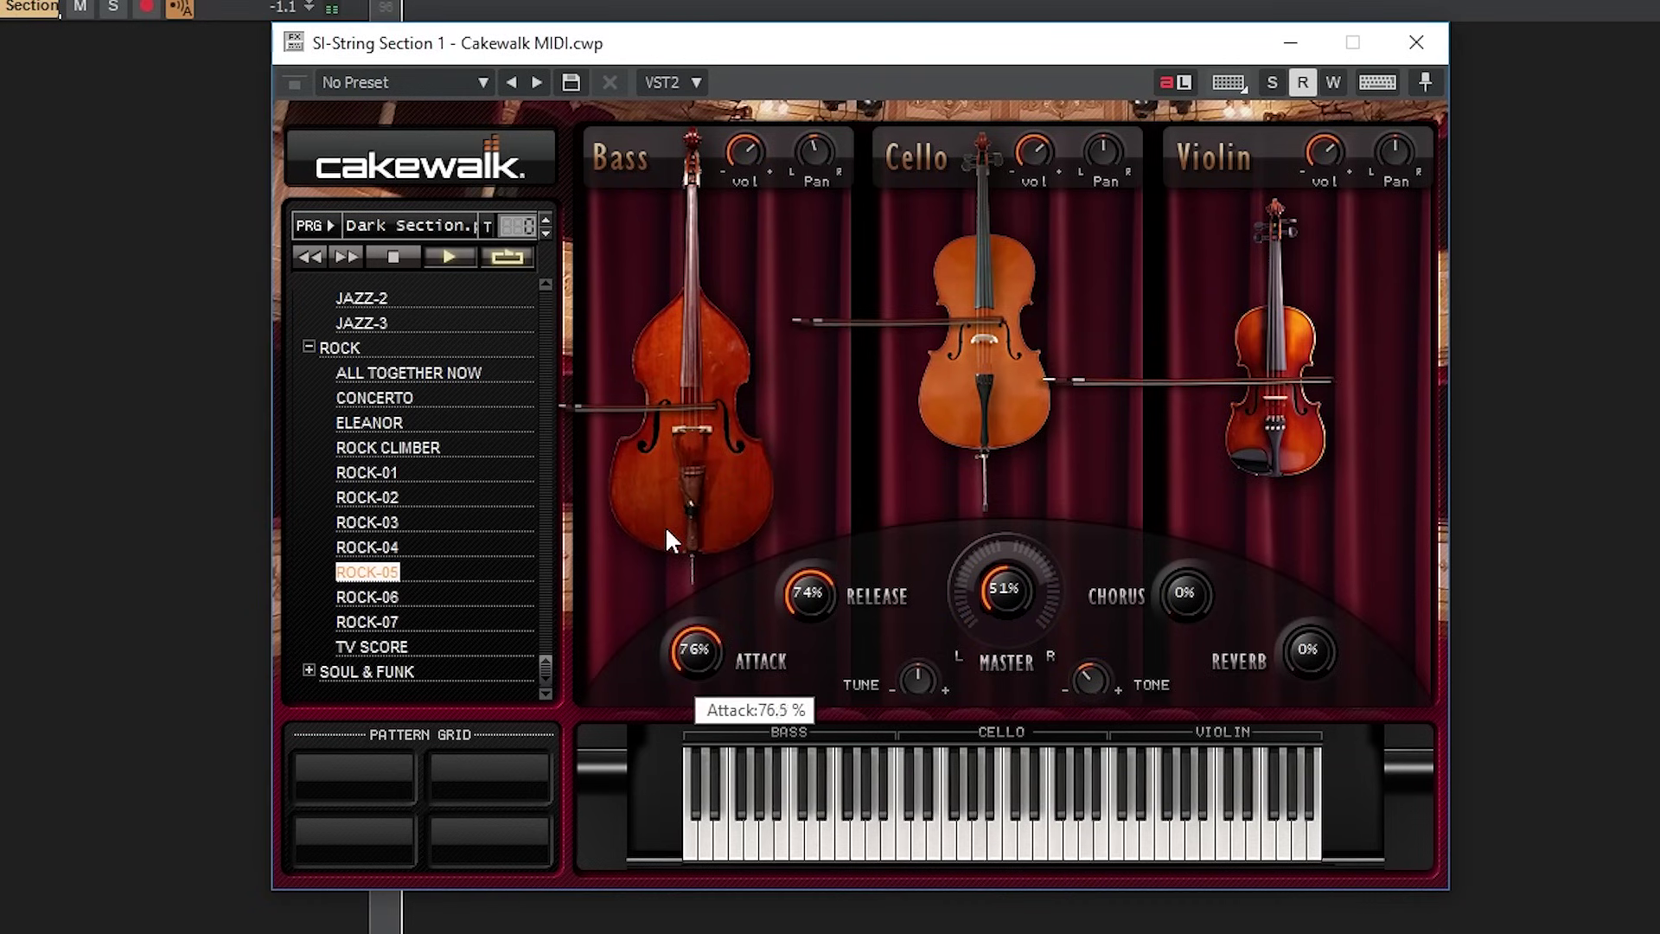
left_click_drag(790, 588, 799, 751)
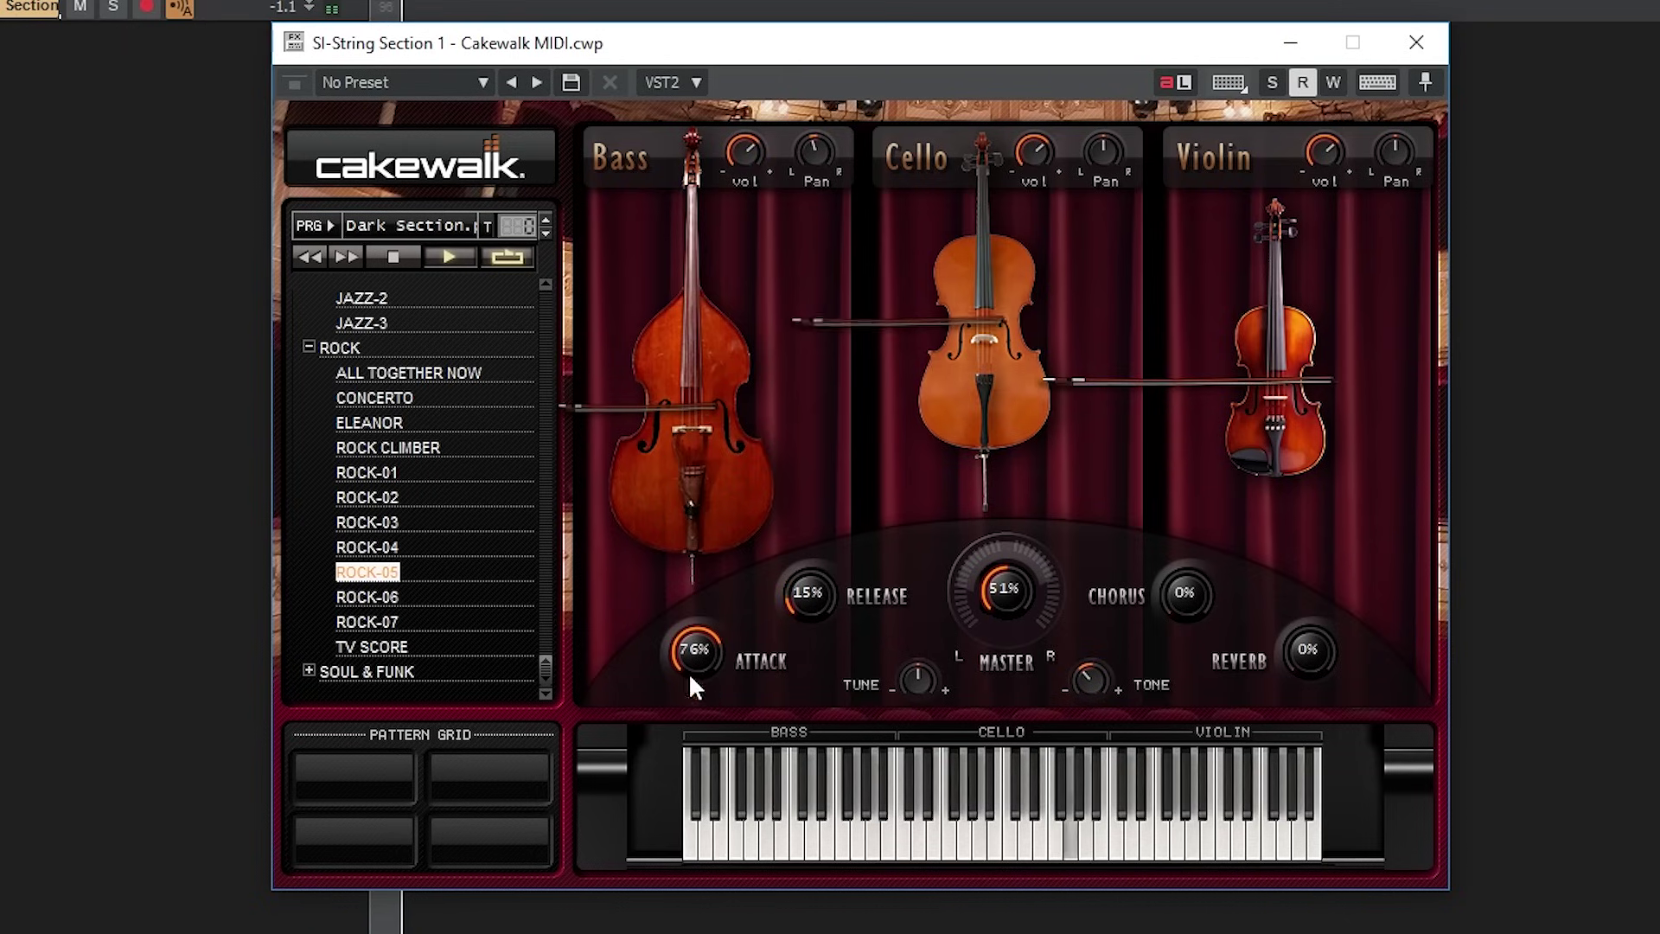
left_click_drag(690, 670, 702, 709)
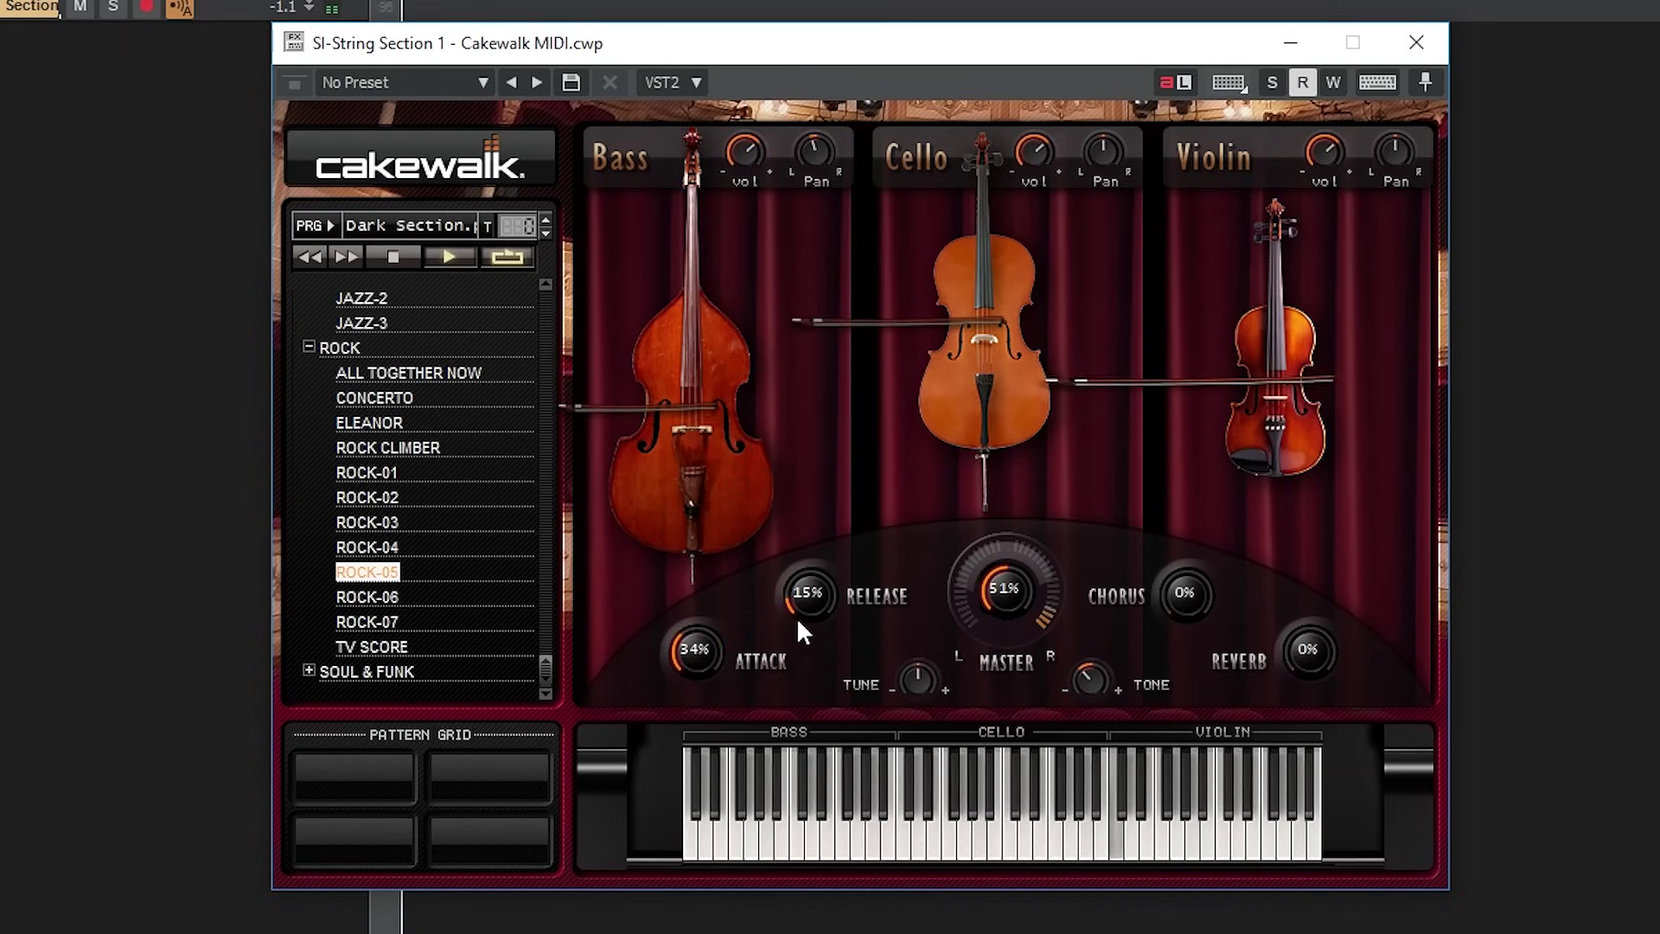
left_click_drag(797, 616, 791, 486)
left_click_drag(804, 575, 831, 427)
left_click_drag(695, 614, 716, 458)
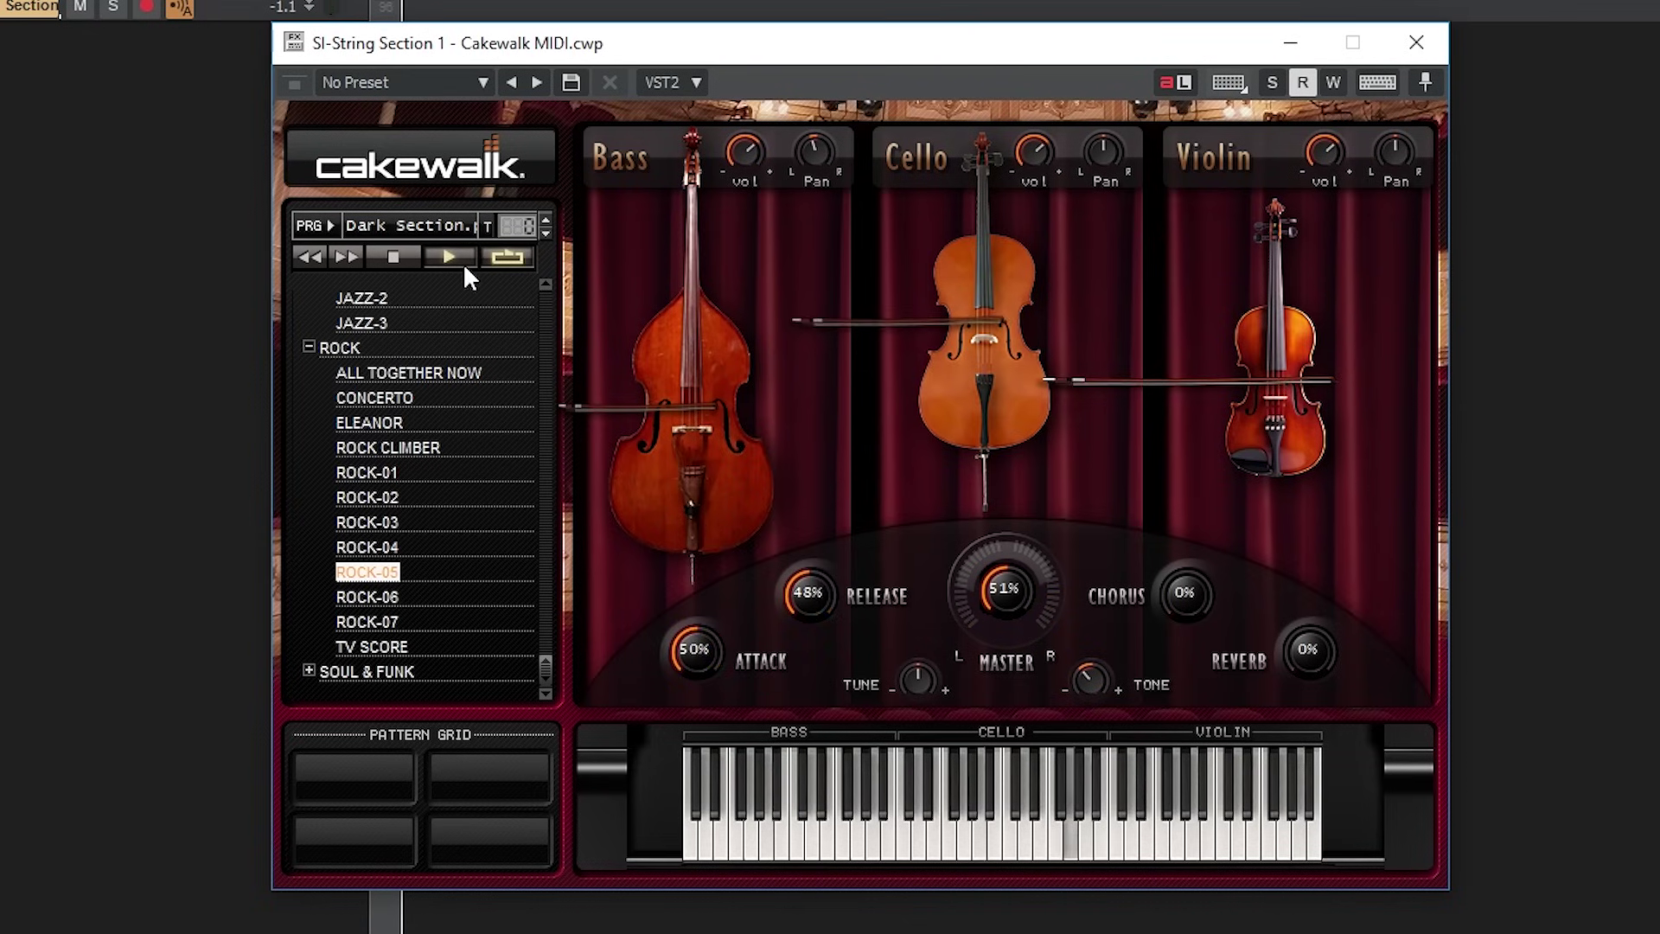
Step: Add chorus at about 35% and reverb at 44% to the strings
left_click_drag(1169, 614, 1159, 461)
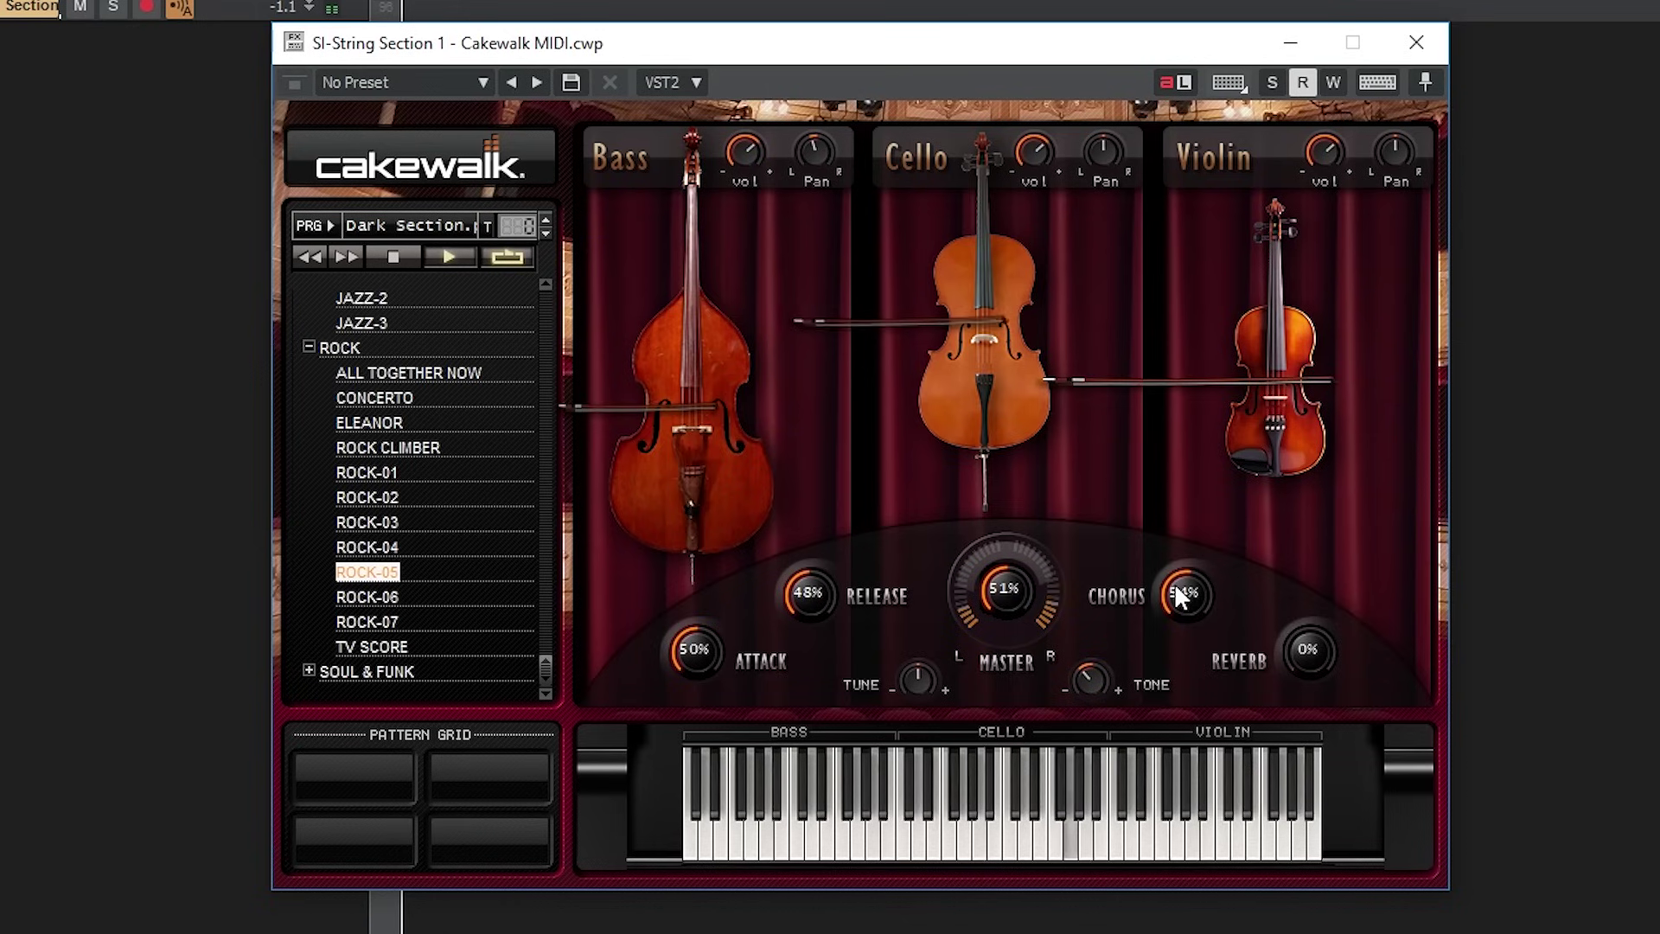
left_click_drag(1180, 597, 1158, 646)
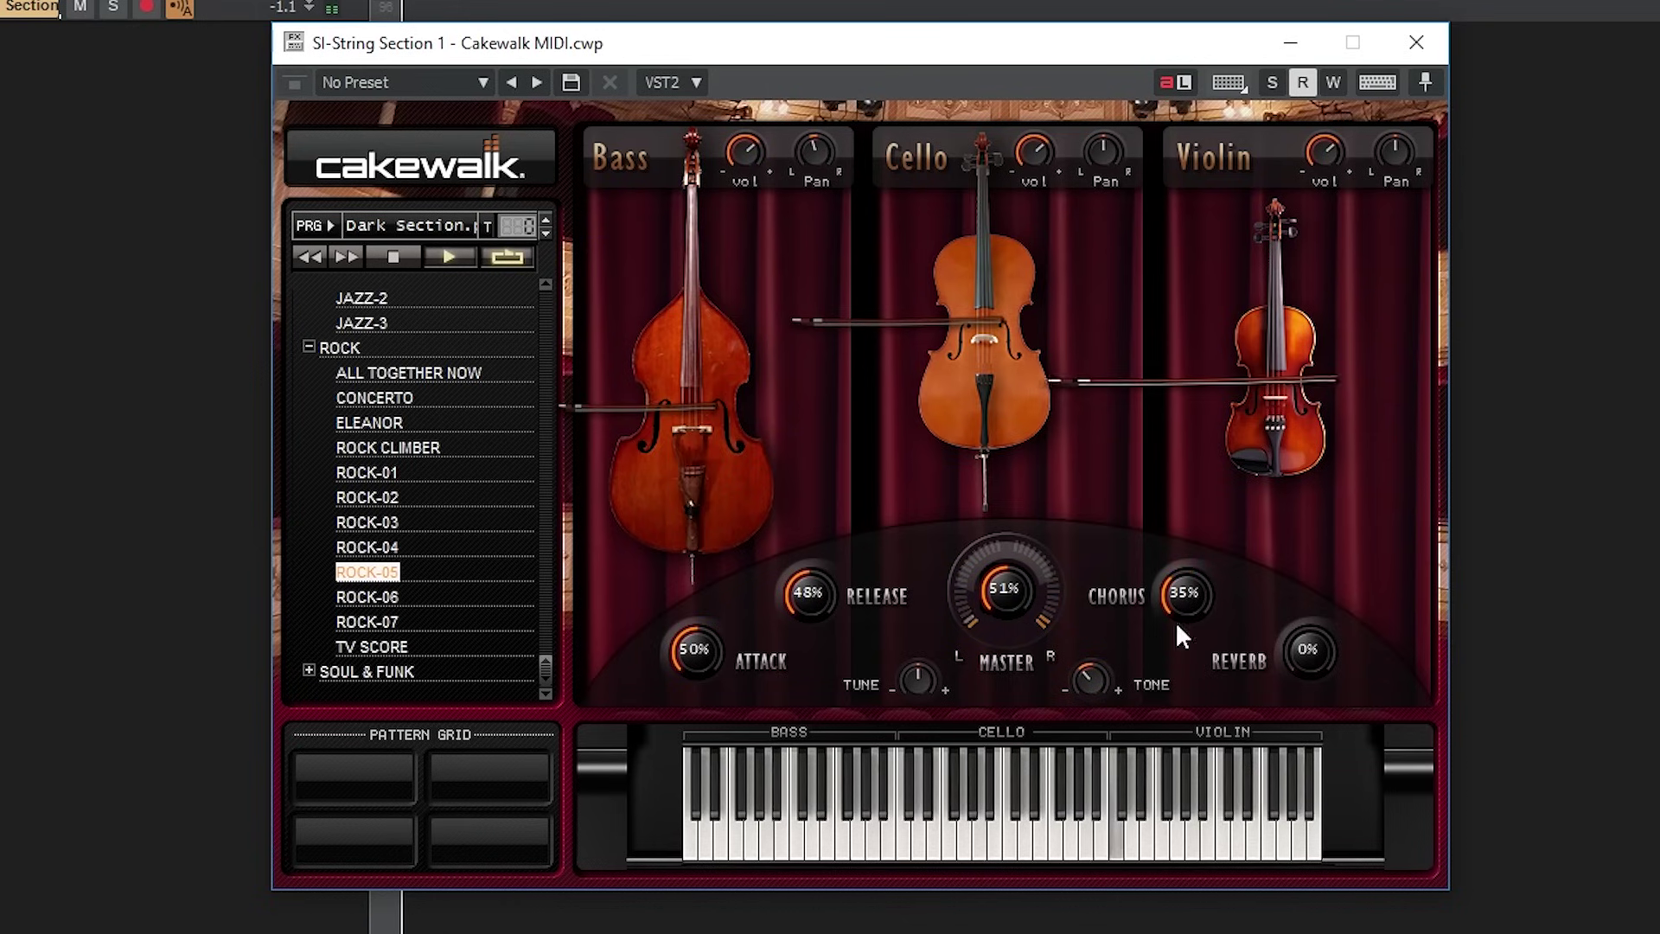
left_click_drag(1288, 660, 1283, 482)
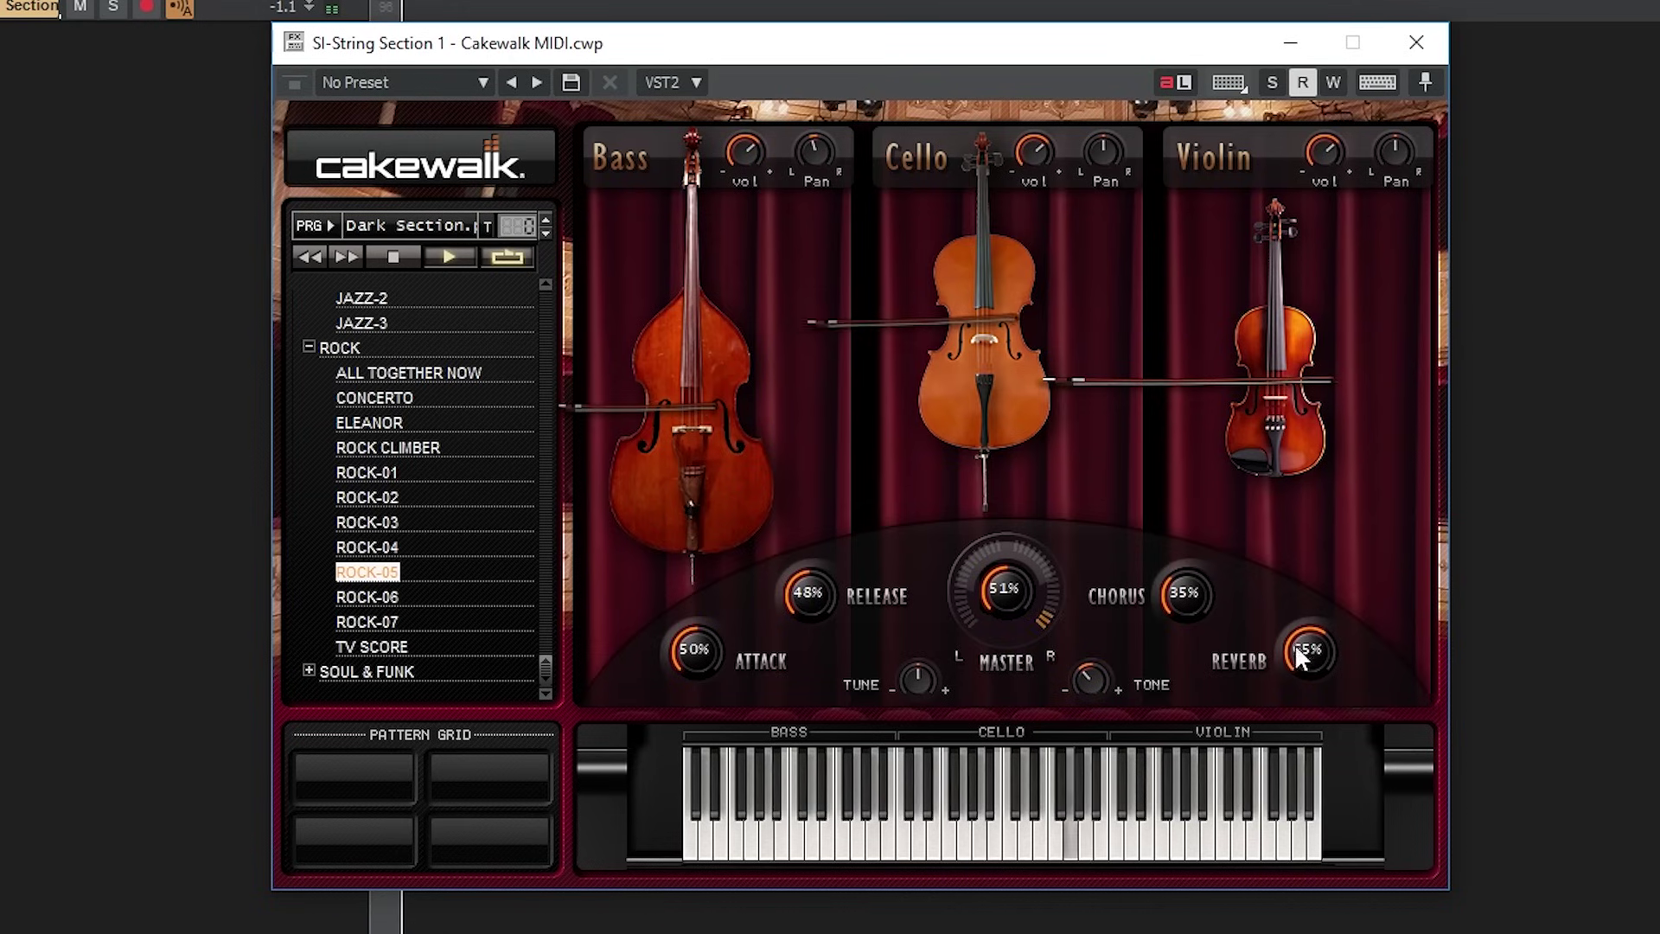
left_click_drag(1294, 643, 1285, 704)
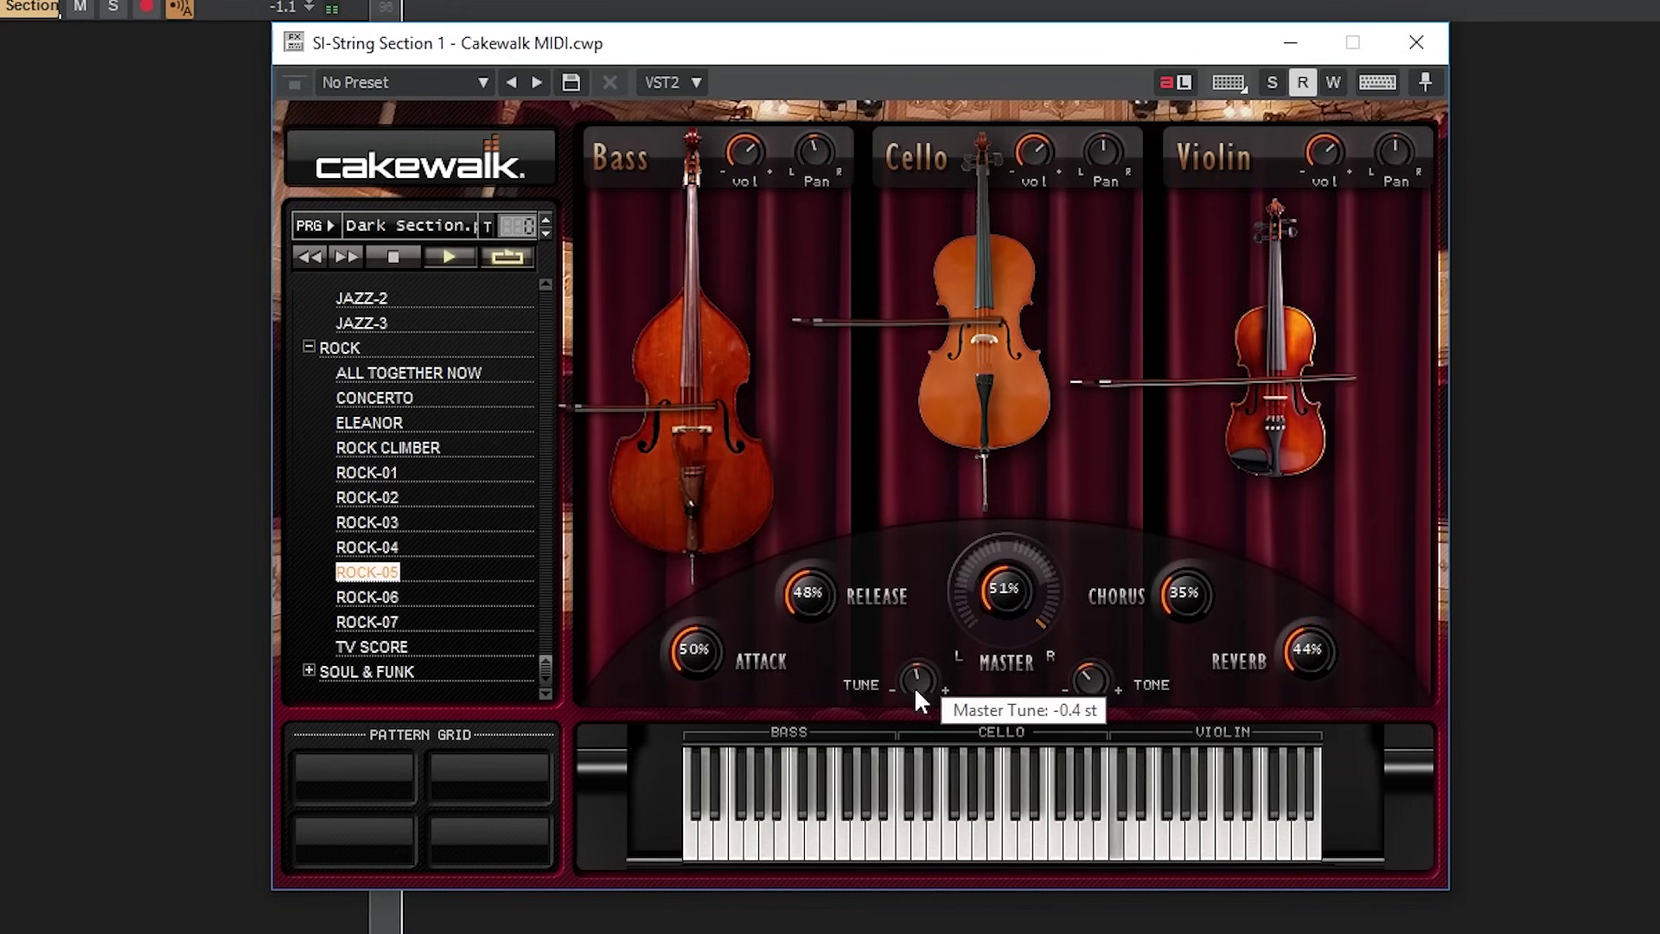
Step: Reset the strings' master tune to centre and raise the tone to about 56.5%
left_click_drag(914, 687, 911, 699)
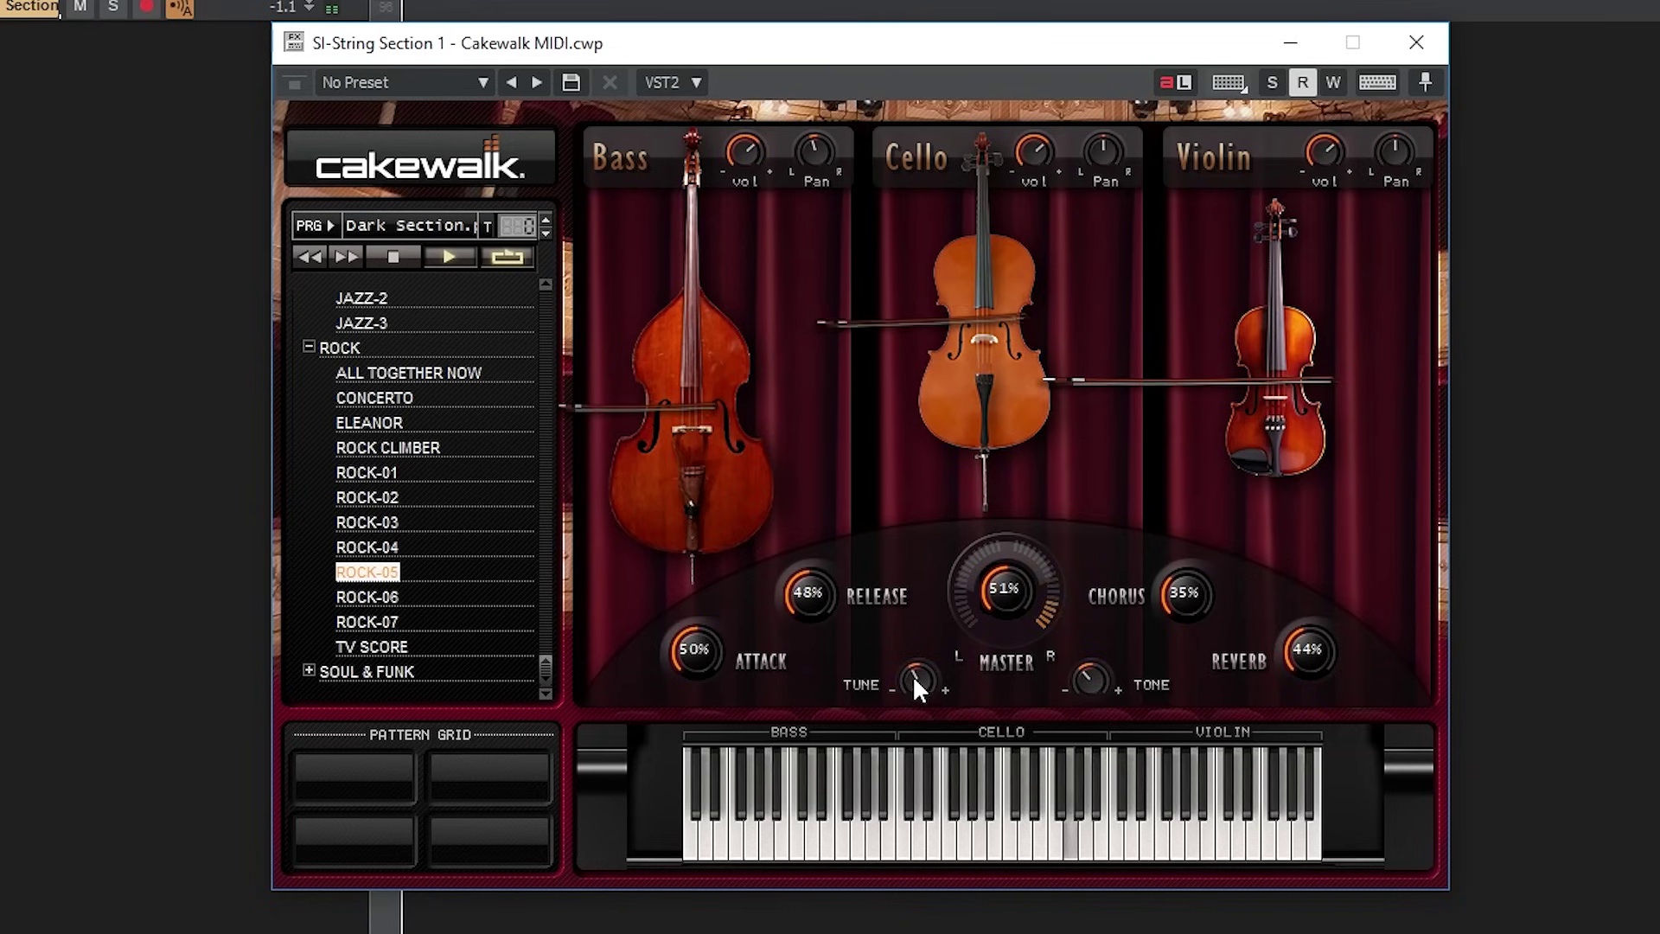
double_click(914, 681)
left_click_drag(1090, 668, 1111, 568)
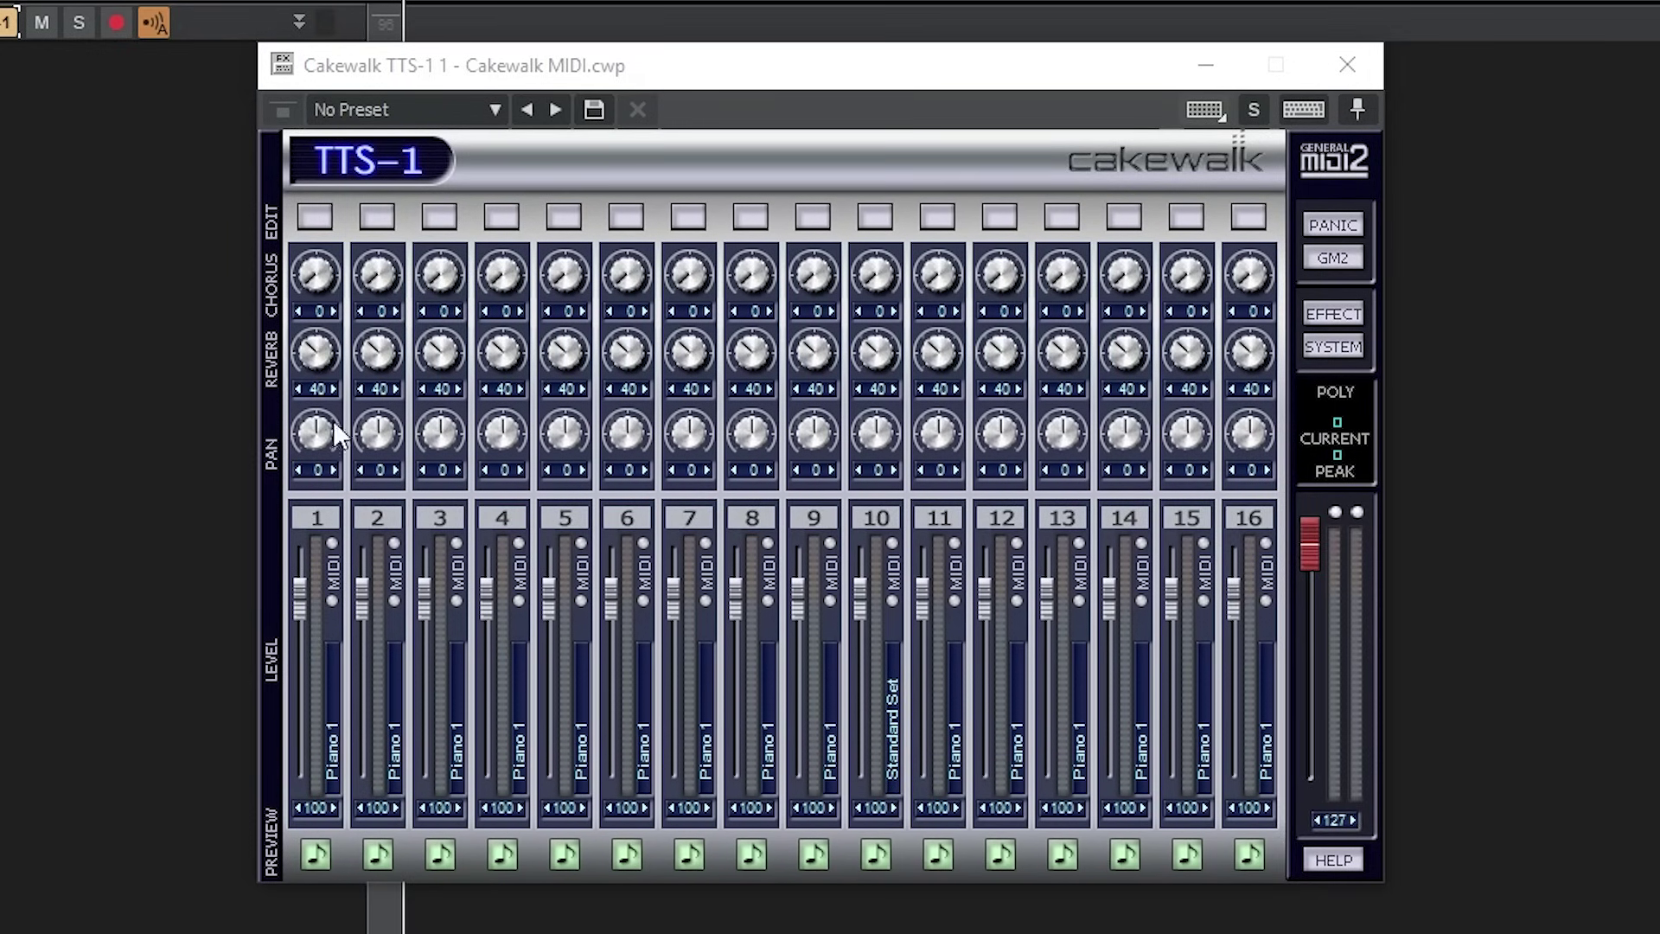
Step: Set TTS-1 channel 1's level to 102, preview its Piano 1 sound, and open its part edit panel
left_click(303, 609)
scroll(305, 622, "up", 2)
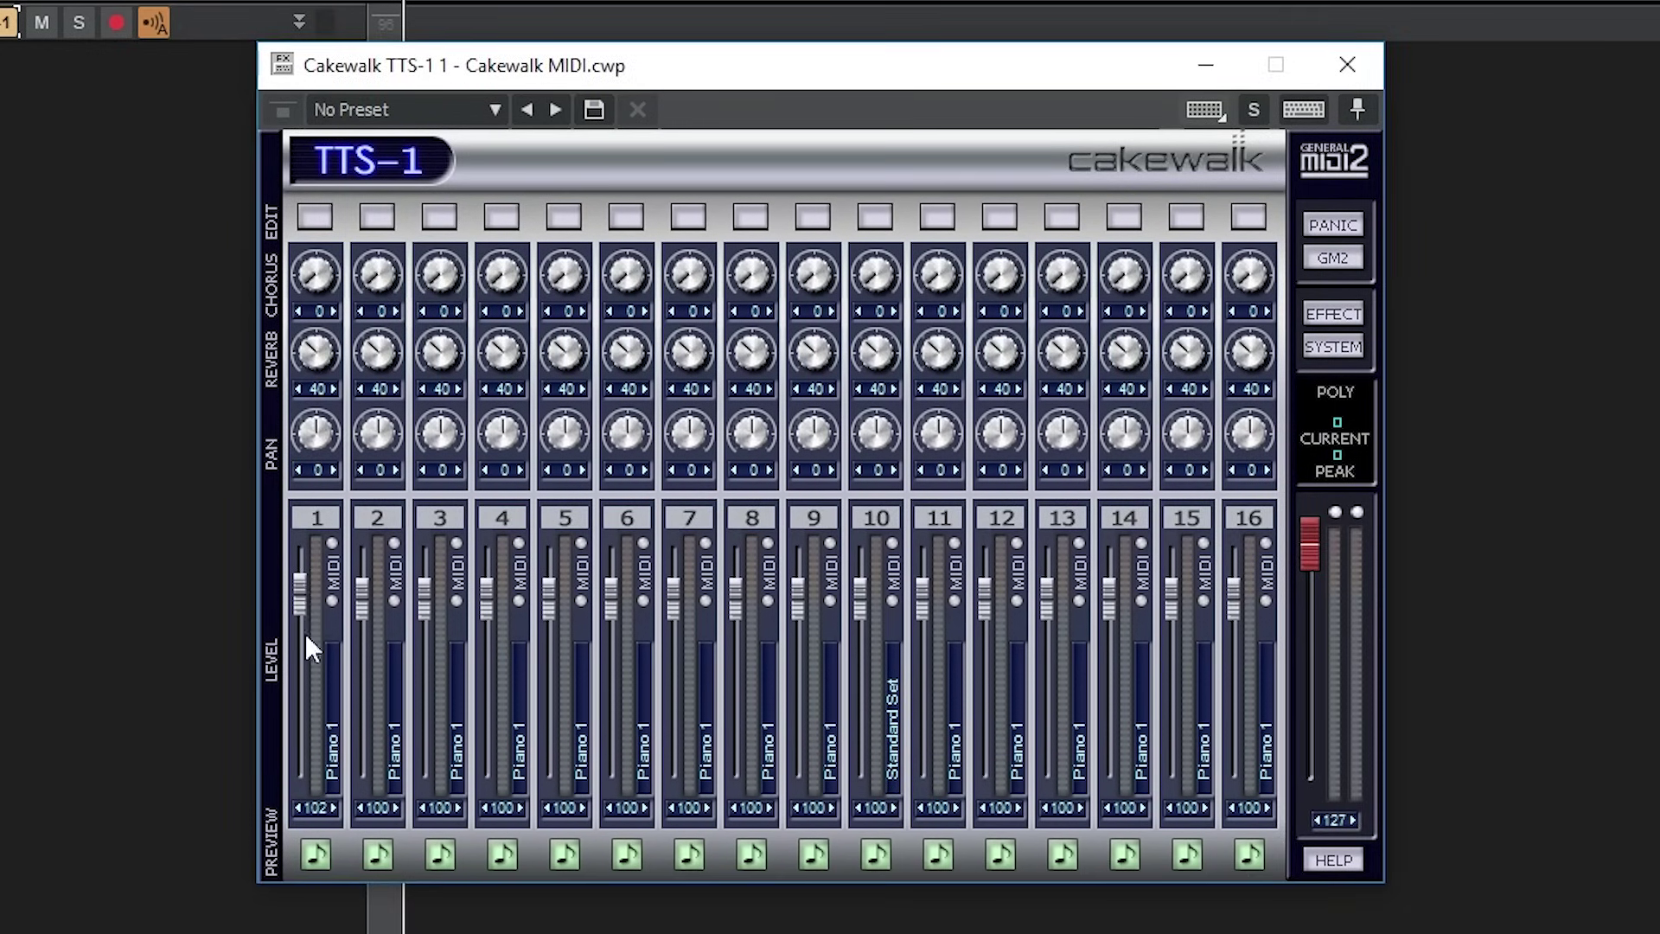
left_click(309, 854)
left_click(311, 859)
left_click(311, 860)
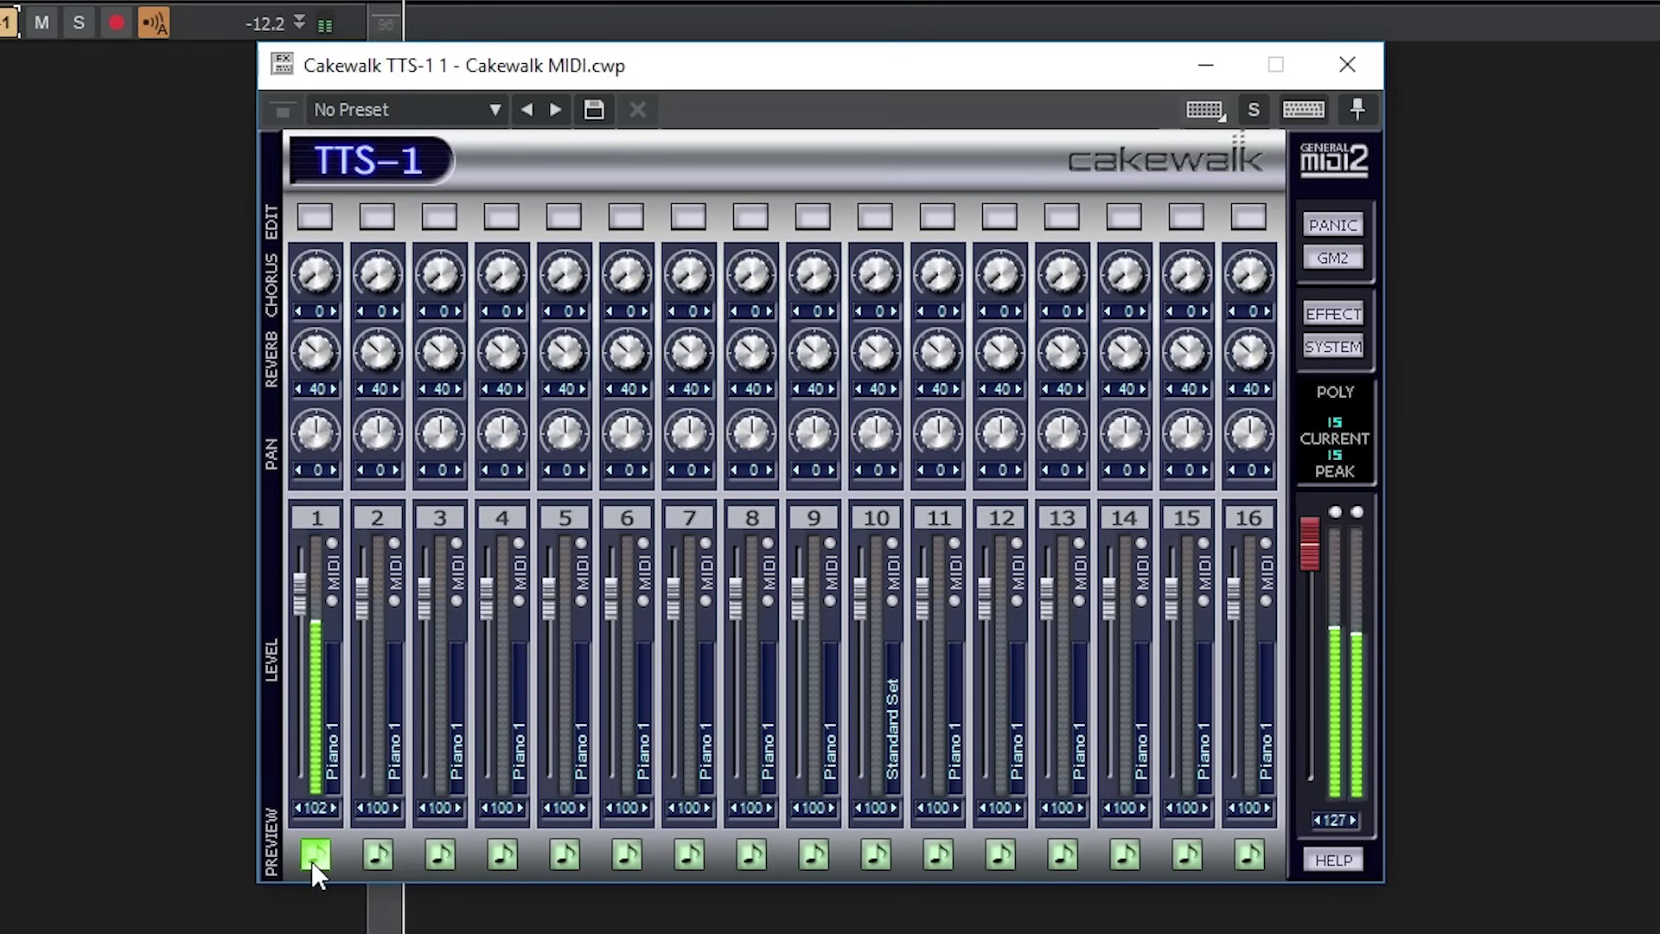
left_click(311, 859)
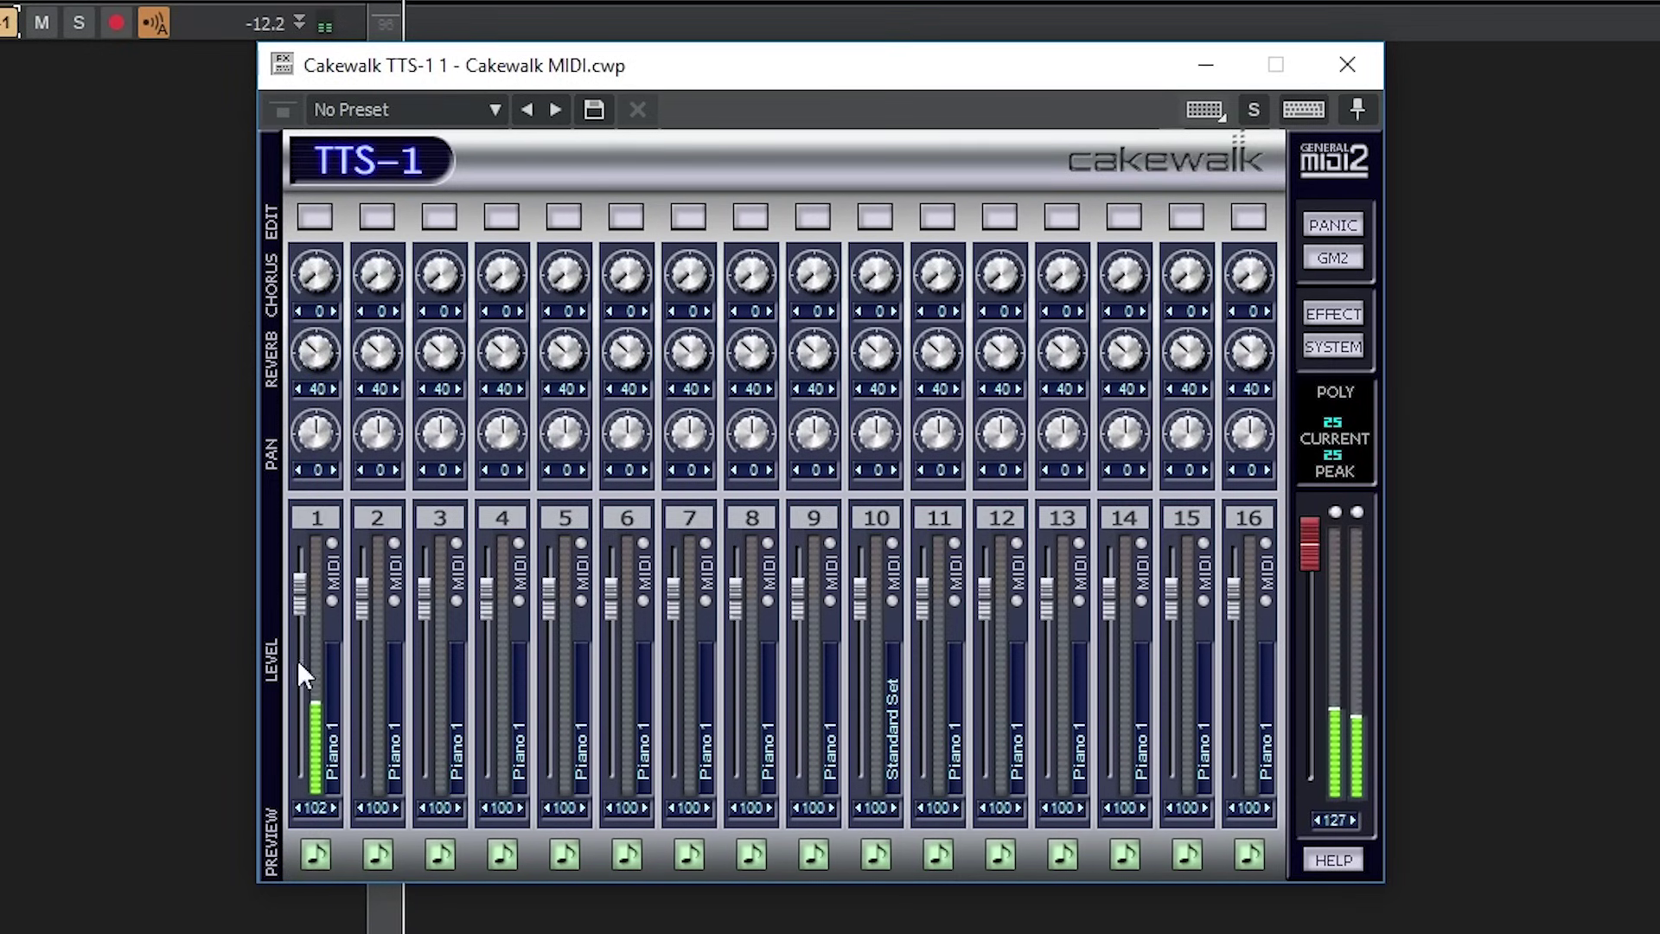
left_click(313, 218)
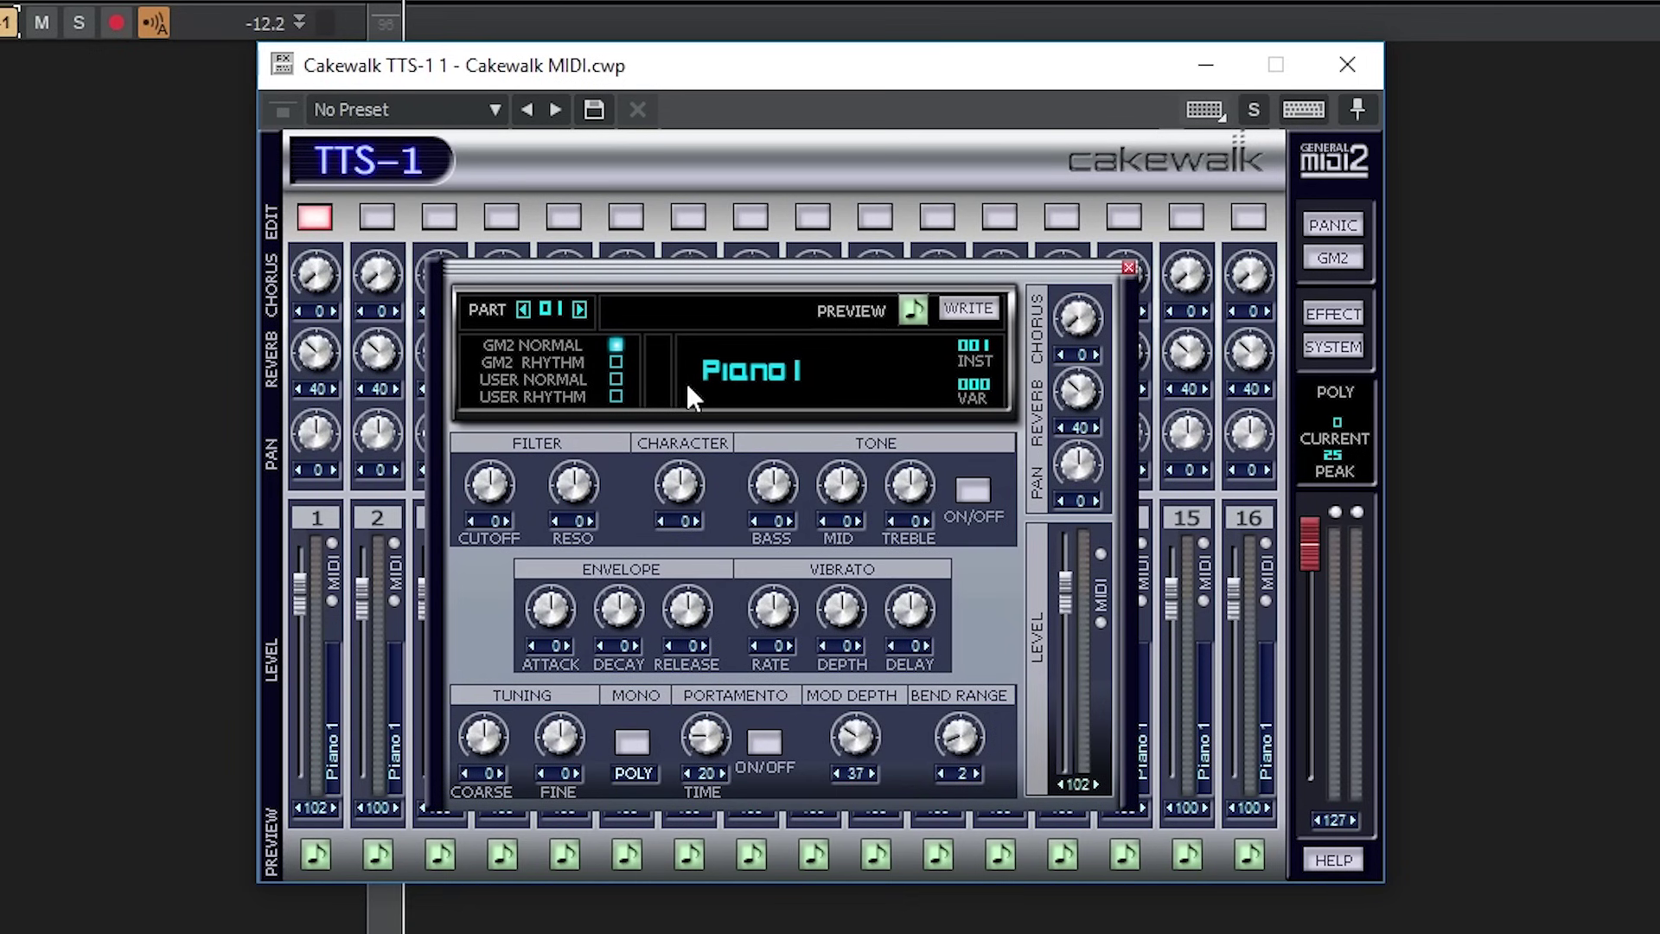
Step: Switch part 1's instrument to the 025 Electric Set drum kit
left_click(797, 370)
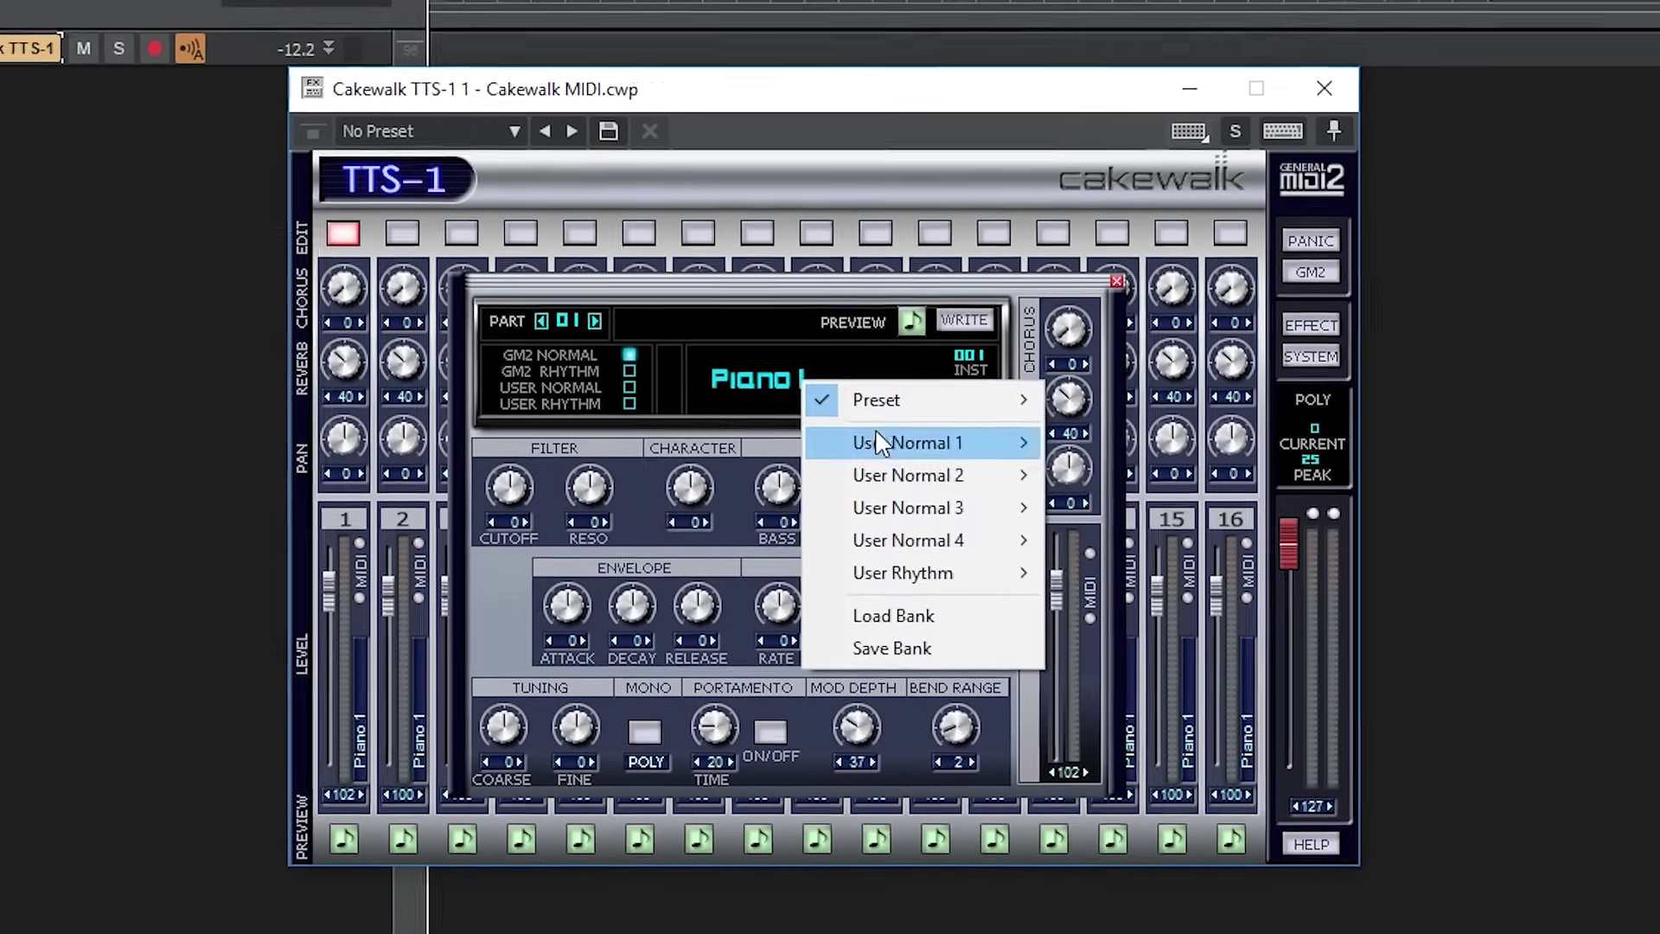
mouse_move(874, 429)
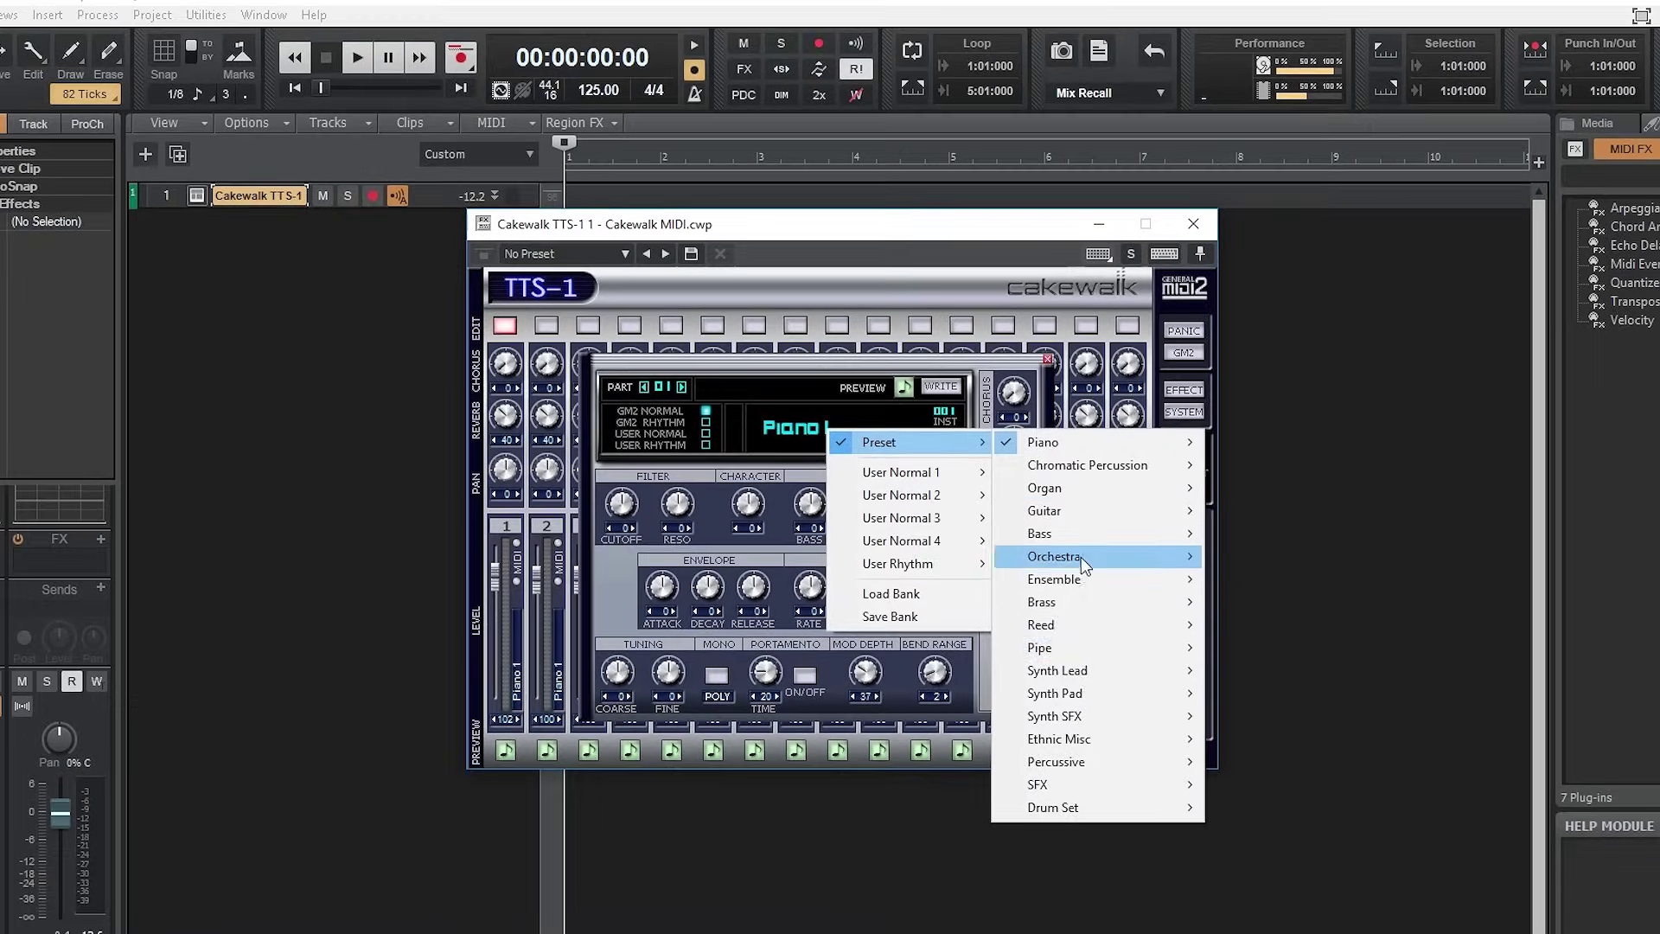
mouse_move(1073, 762)
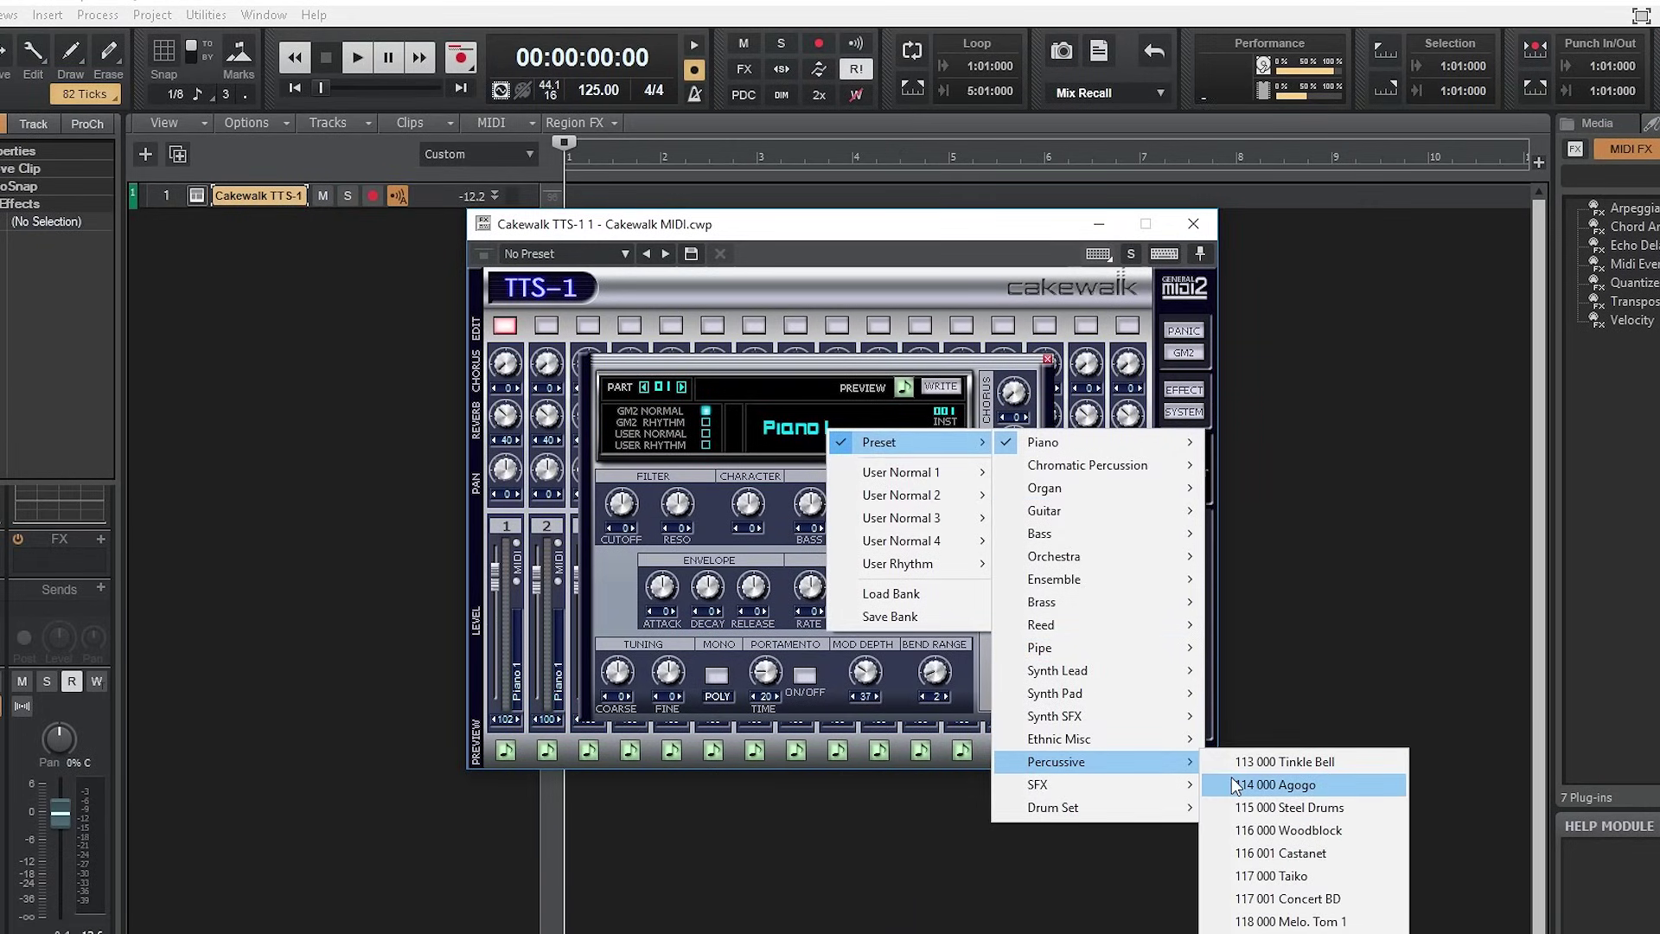
mouse_move(1150, 808)
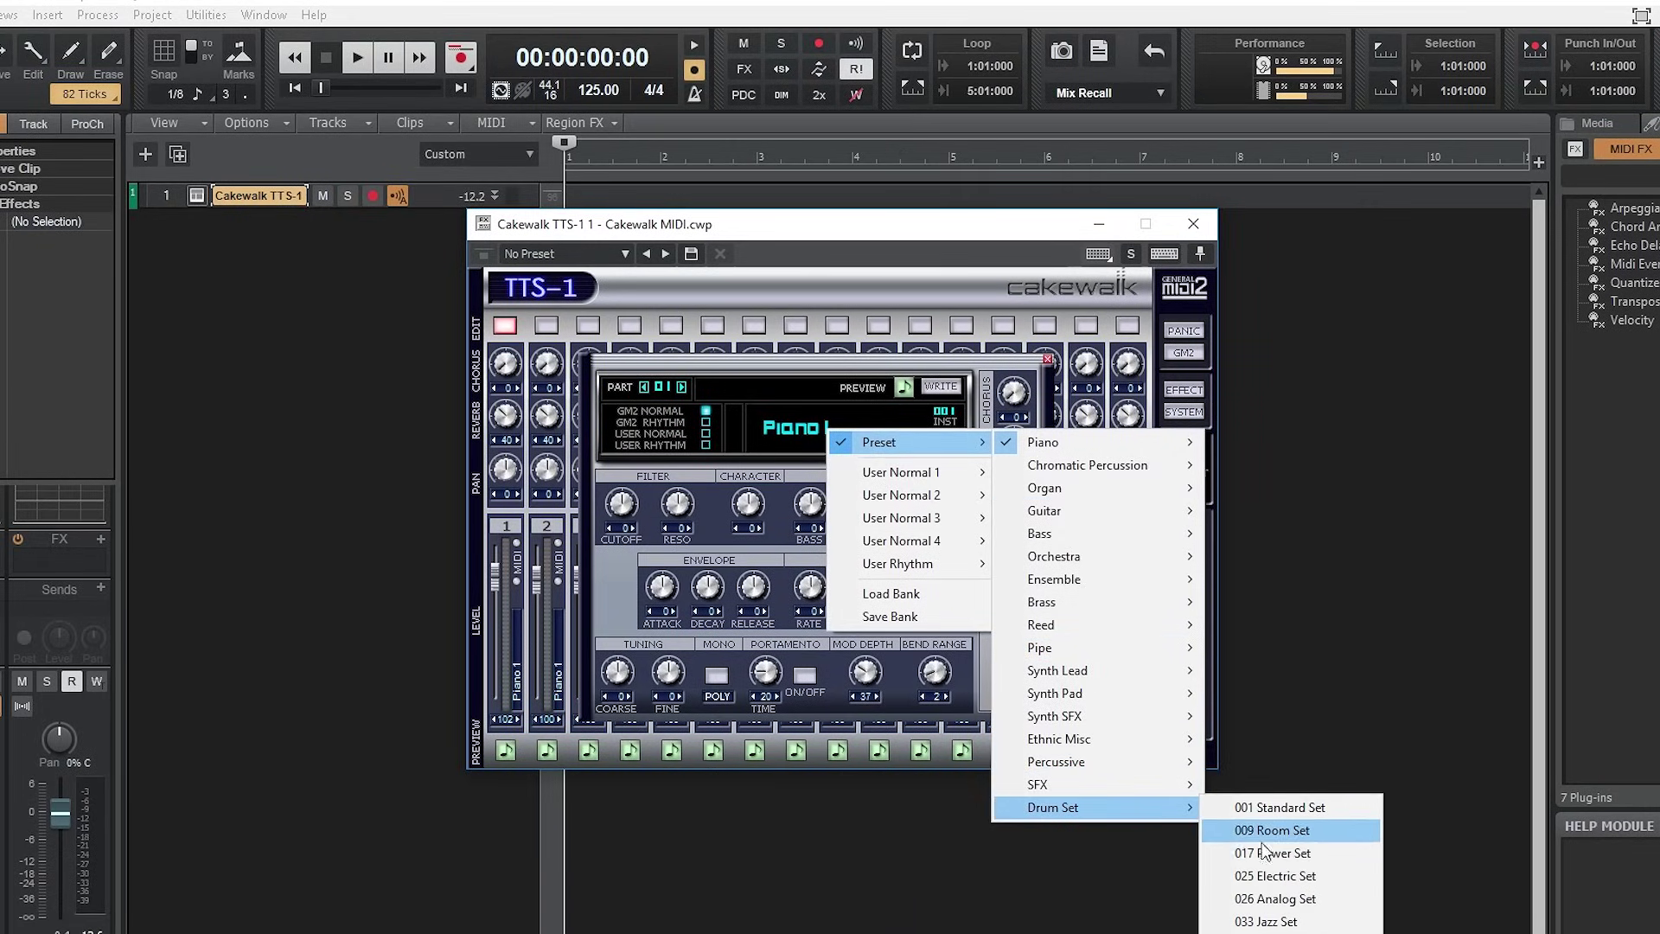
left_click(1297, 875)
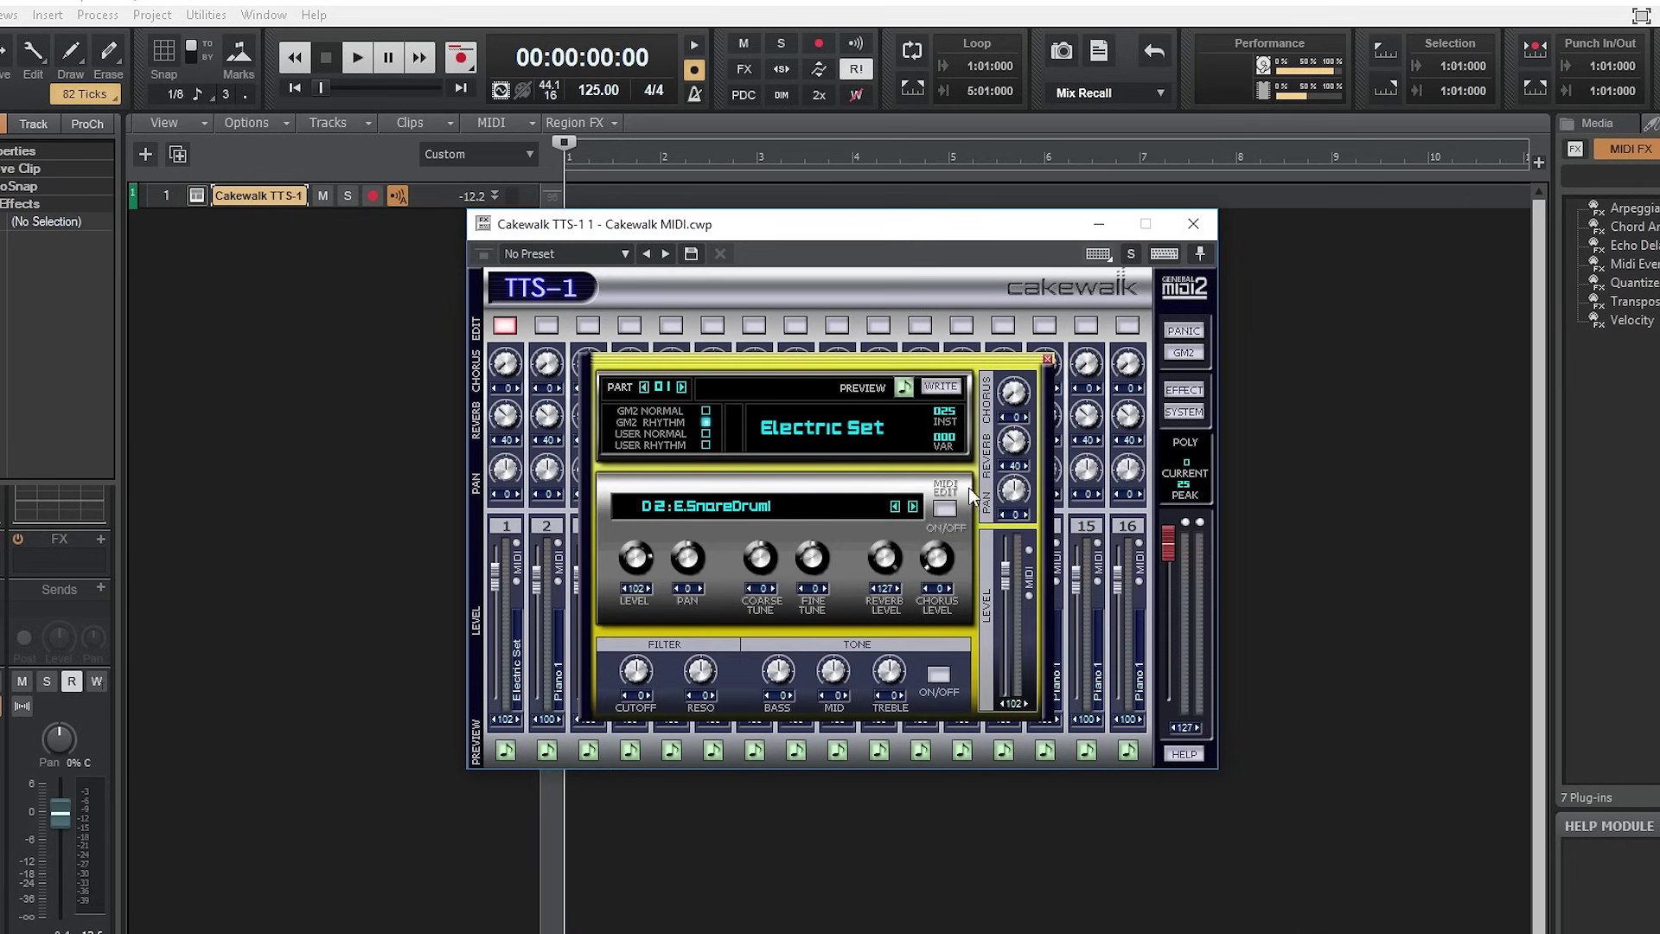
Step: Audition the Electric Set by repeatedly previewing part 1's sound
left_click(904, 386)
left_click(905, 386)
left_click(905, 386)
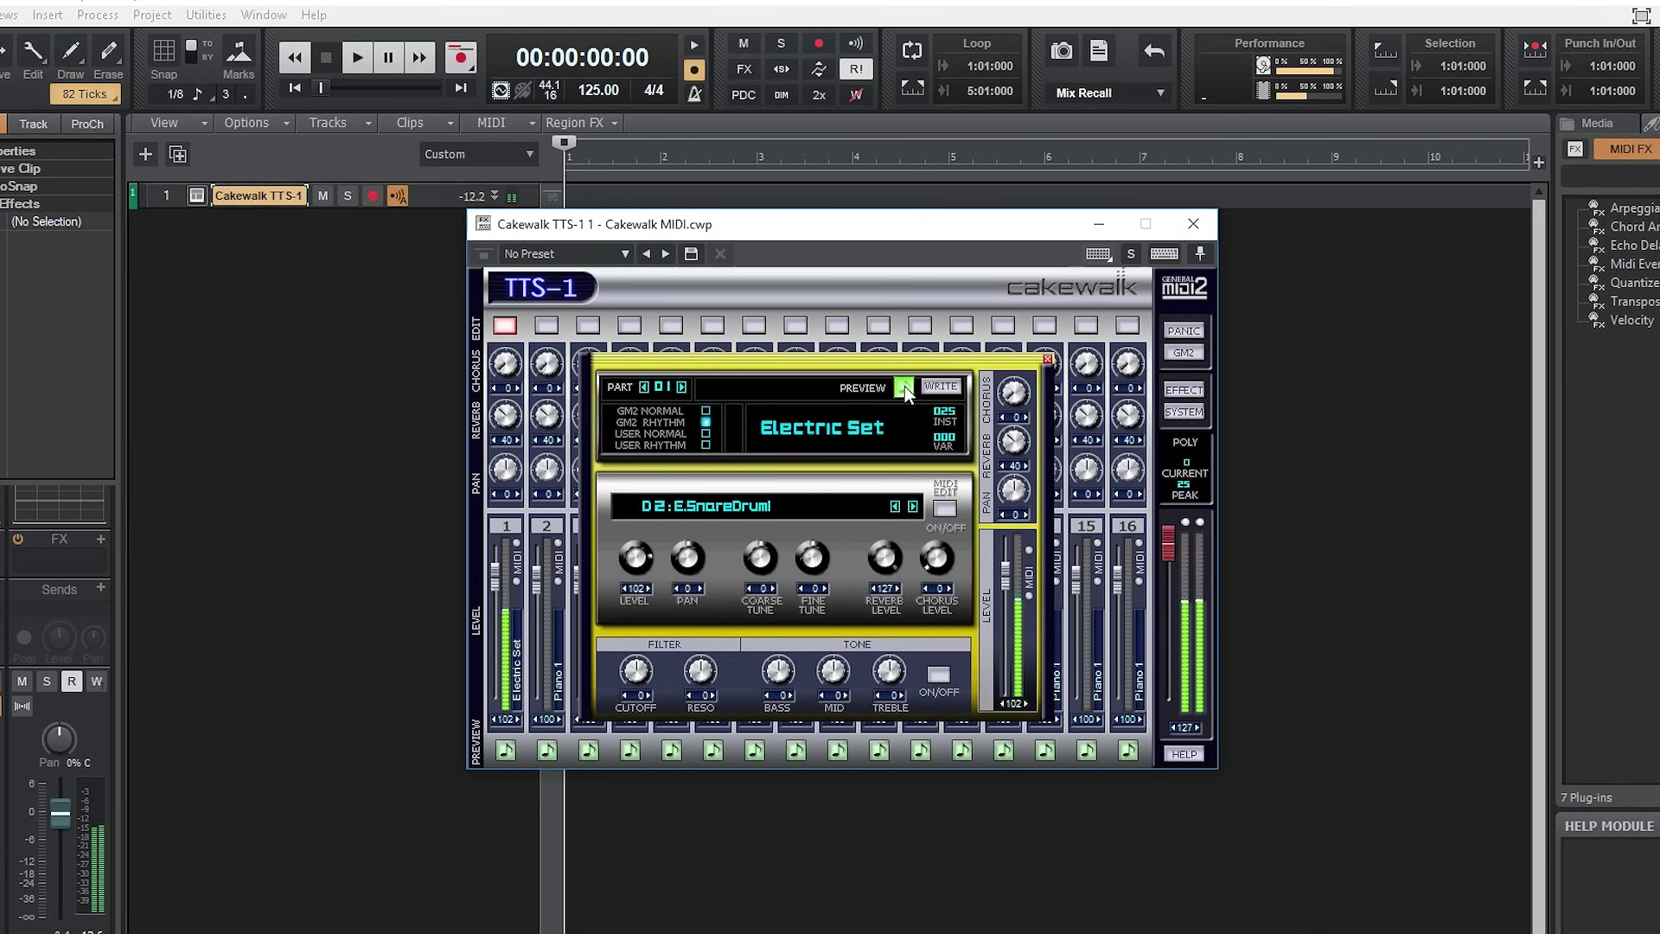
left_click(502, 753)
left_click(504, 752)
left_click(504, 753)
left_click(505, 753)
left_click(508, 753)
left_click(509, 753)
left_click(512, 750)
left_click(511, 750)
left_click(513, 749)
left_click(514, 748)
left_click(515, 749)
left_click(515, 749)
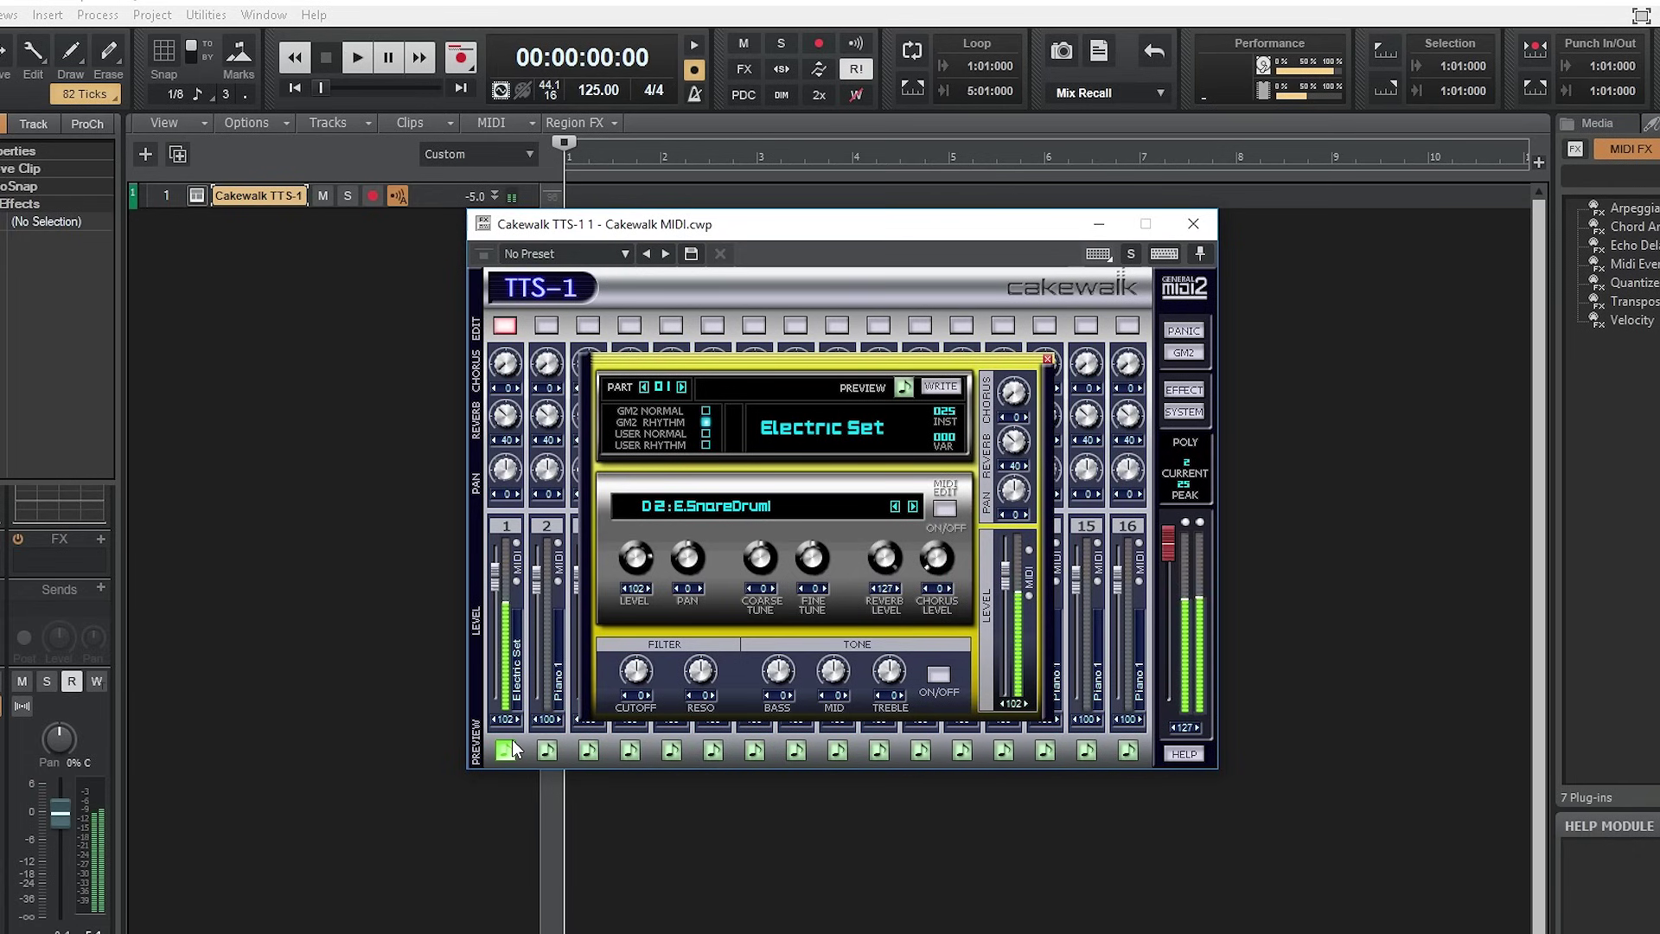